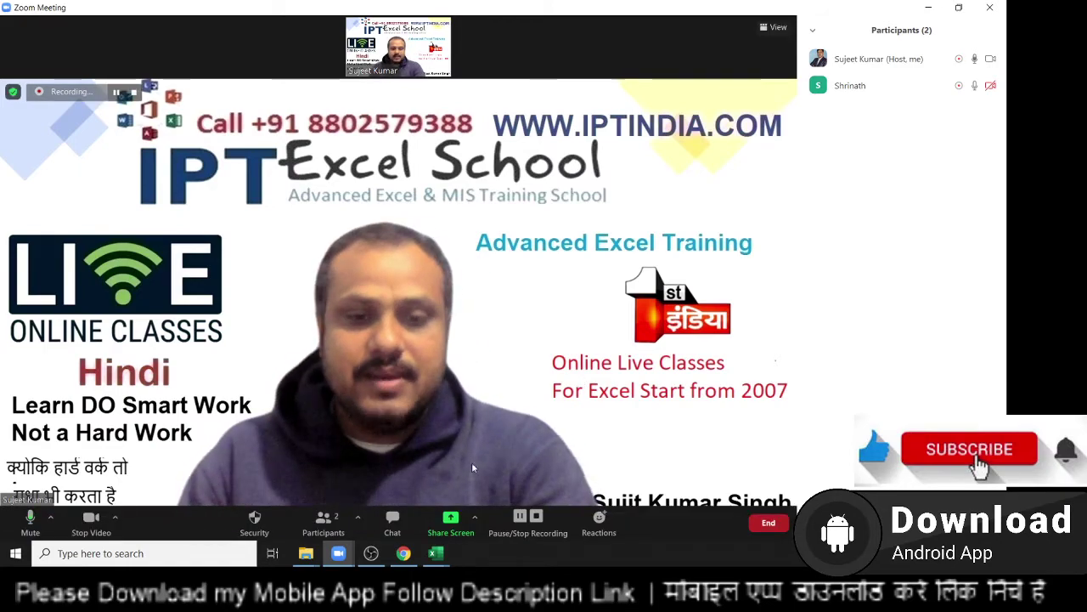
# Share the entire screen in the Zoom meeting and move the webcam preview aside.
pyautogui.click(450, 520)
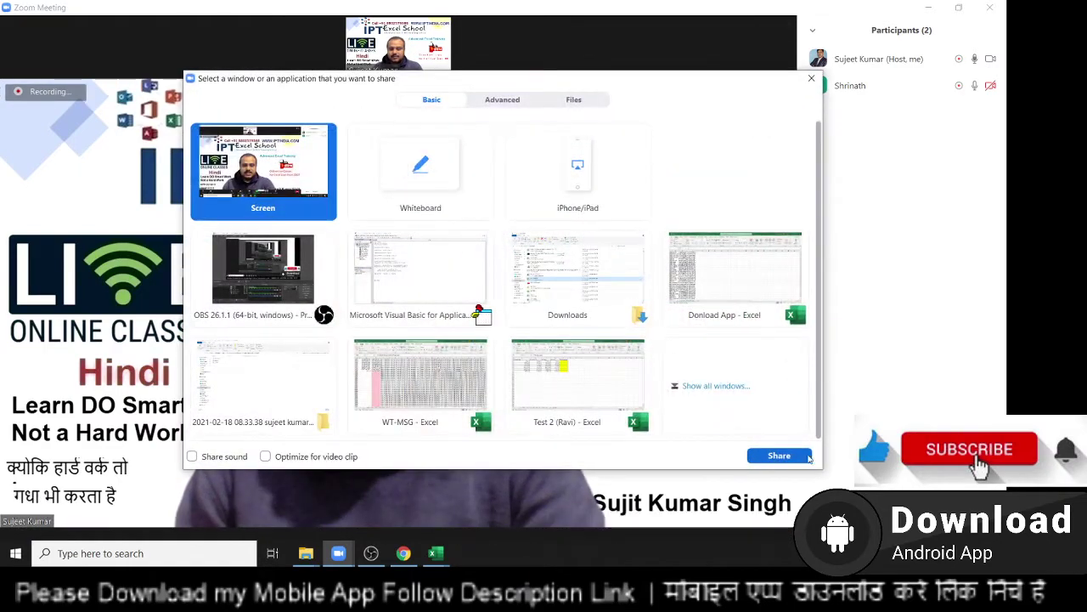
pyautogui.click(797, 457)
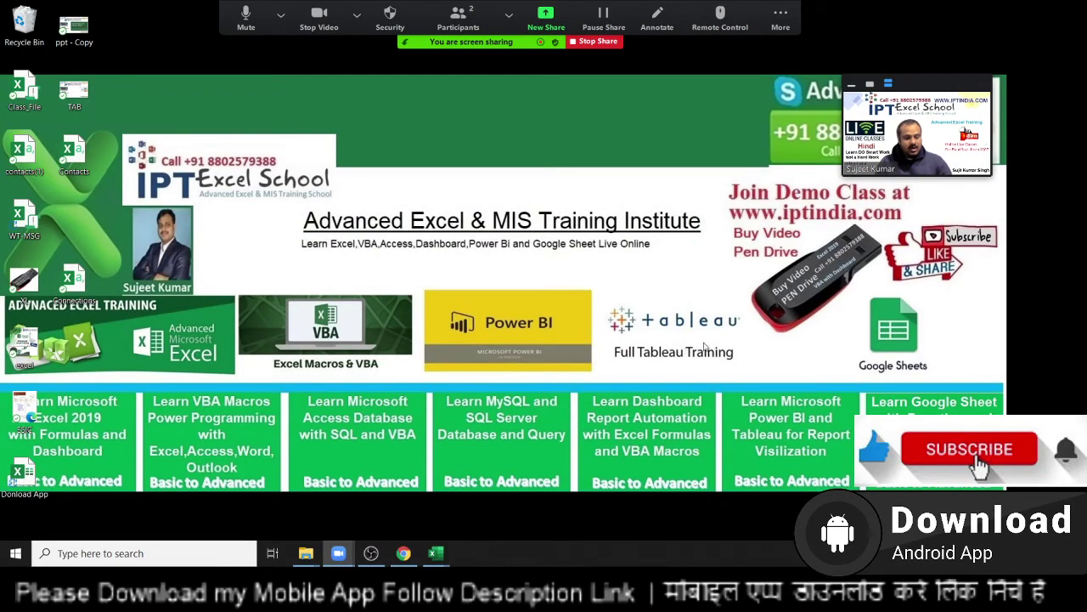
pyautogui.moveTo(917, 89)
pyautogui.mouseDown()
pyautogui.moveTo(930, 244)
pyautogui.moveTo(922, 287)
pyautogui.mouseUp()
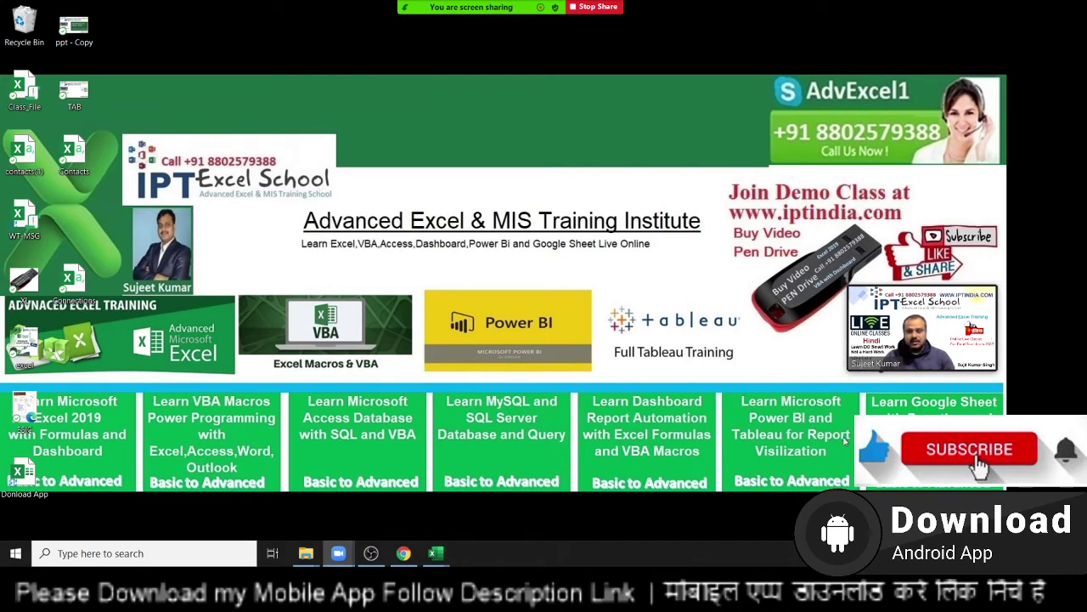
pyautogui.moveTo(904, 303)
pyautogui.mouseDown()
pyautogui.moveTo(794, 241)
pyautogui.moveTo(912, 322)
pyautogui.mouseUp()
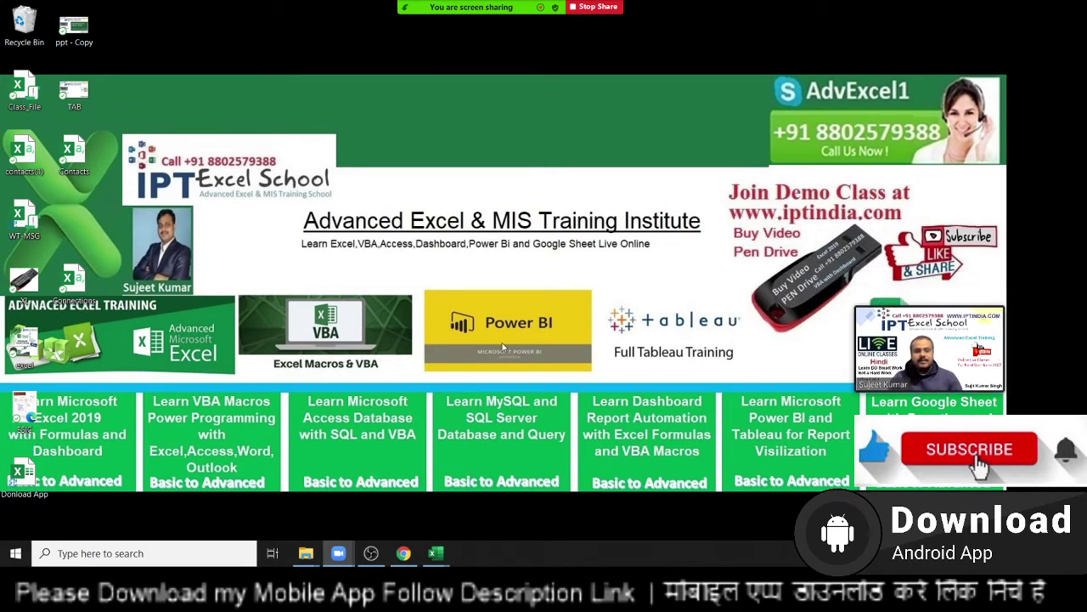
pyautogui.moveTo(435, 553)
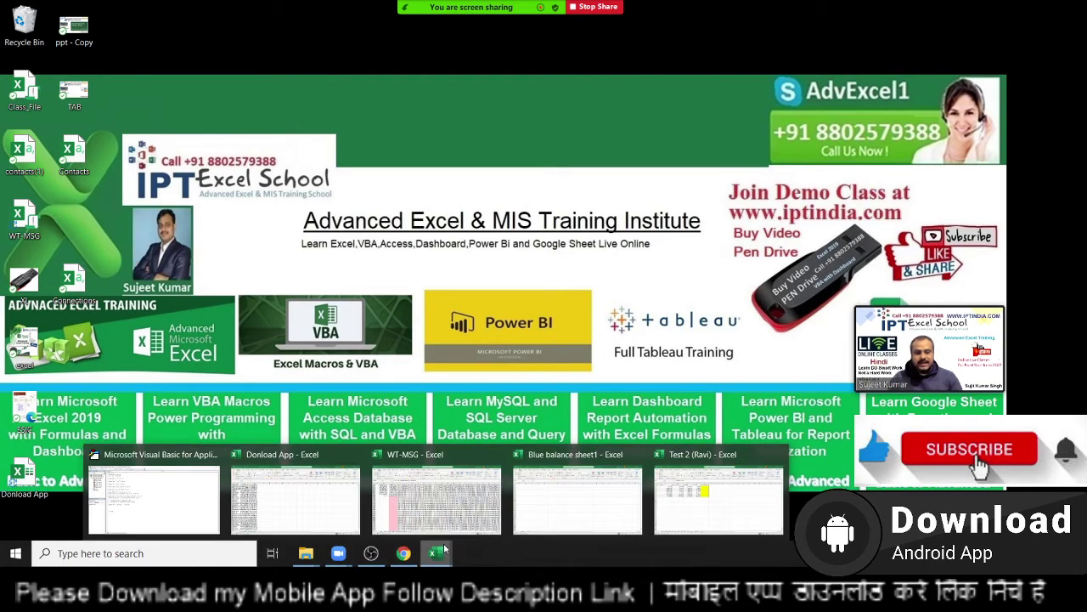
pyautogui.moveTo(719, 499)
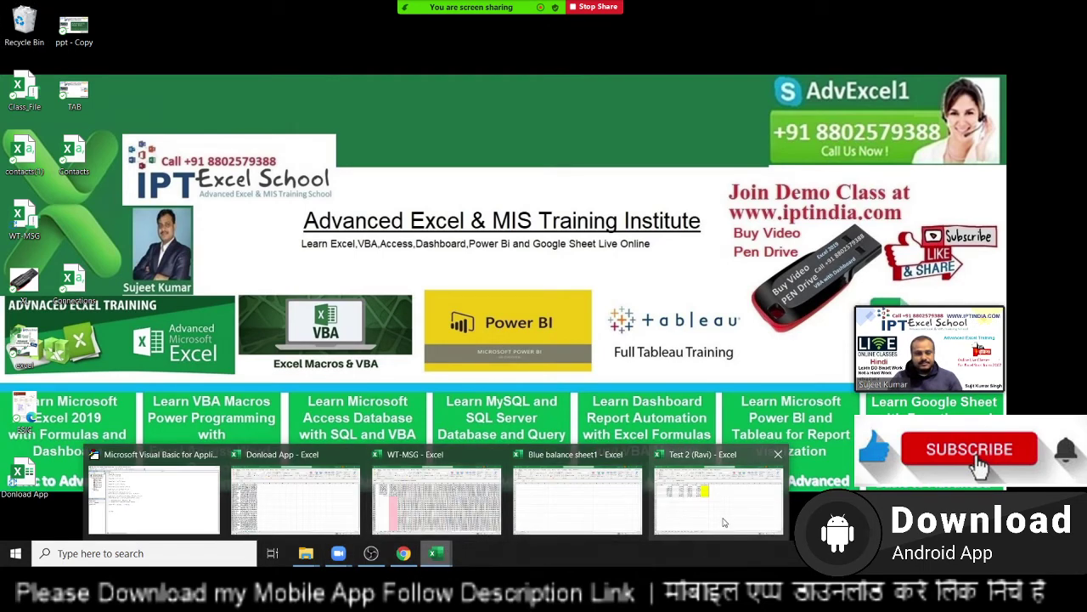
# Switch from the Test 2 workbook to the Blue balance sheet1 workbook.
pyautogui.click(722, 518)
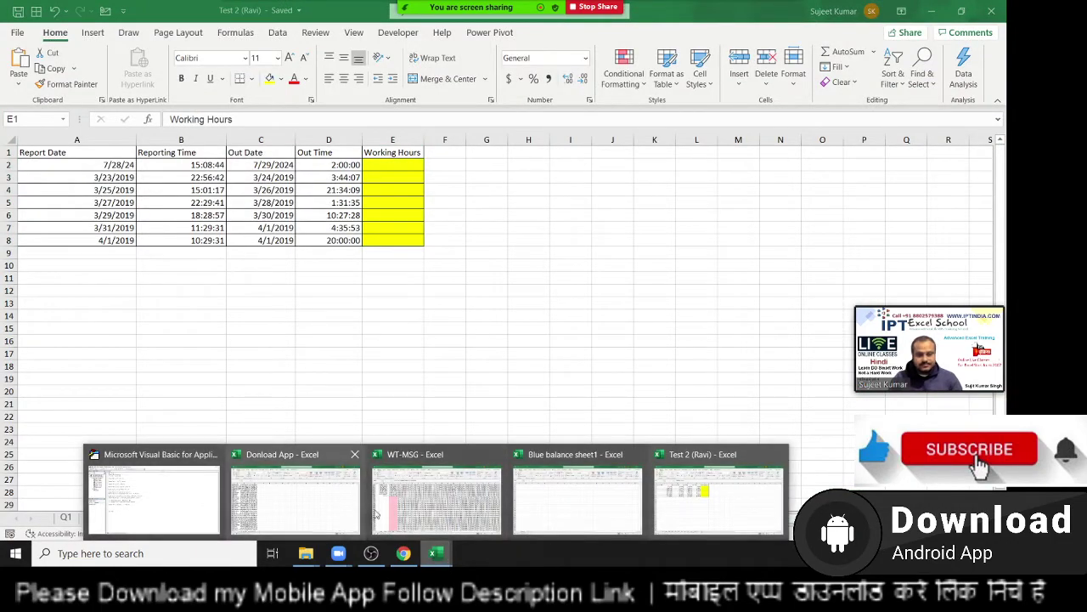
pyautogui.click(544, 518)
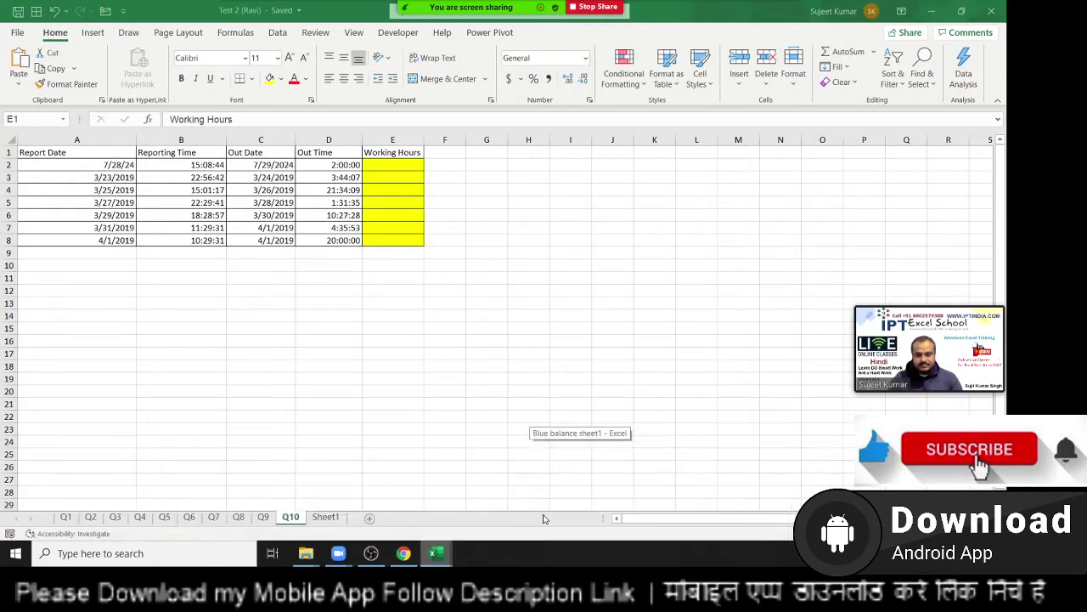
pyautogui.click(148, 208)
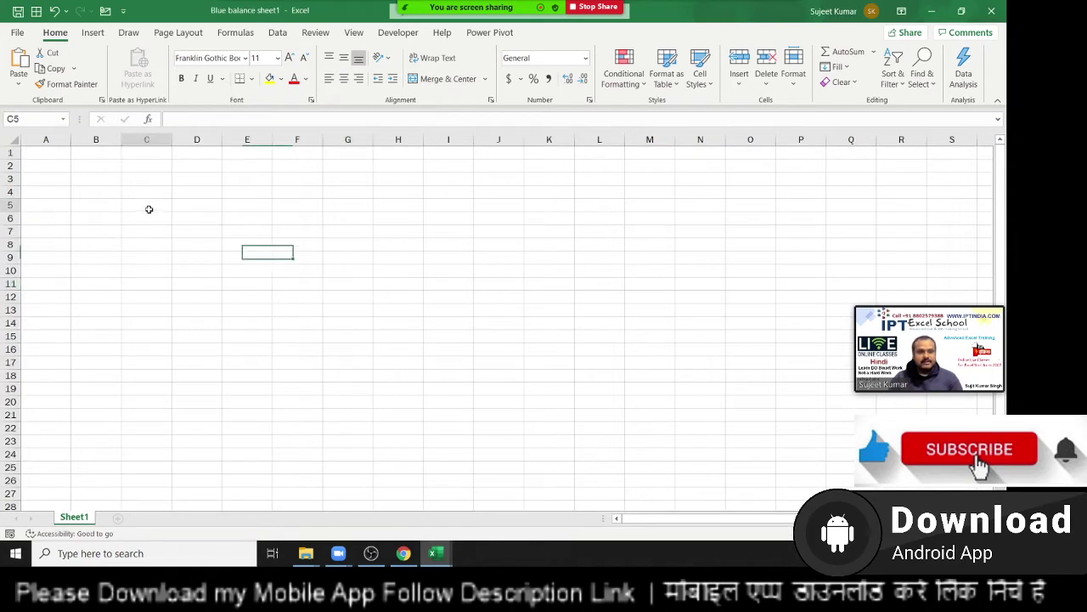
pyautogui.scroll(-1, 121, 386)
pyautogui.scroll(1, 55, 162)
# Enter =RANDBETWEEN(10,90) in cell A1, then select the range A1:J25.
pyautogui.click(51, 154)
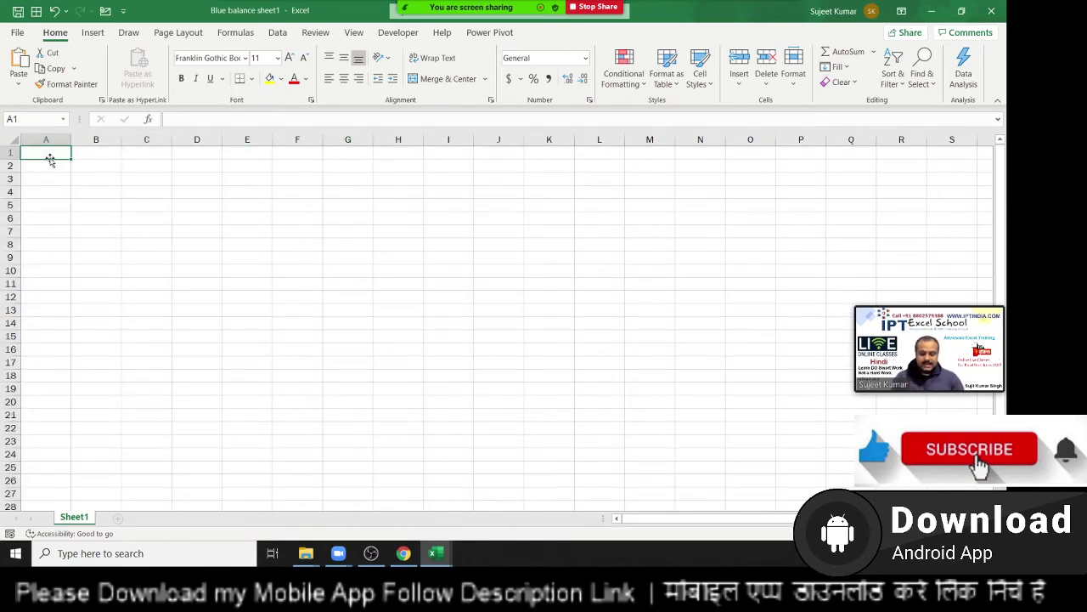
pyautogui.write('=ra')
pyautogui.press('Down')
pyautogui.press('Down')
pyautogui.press('Down')
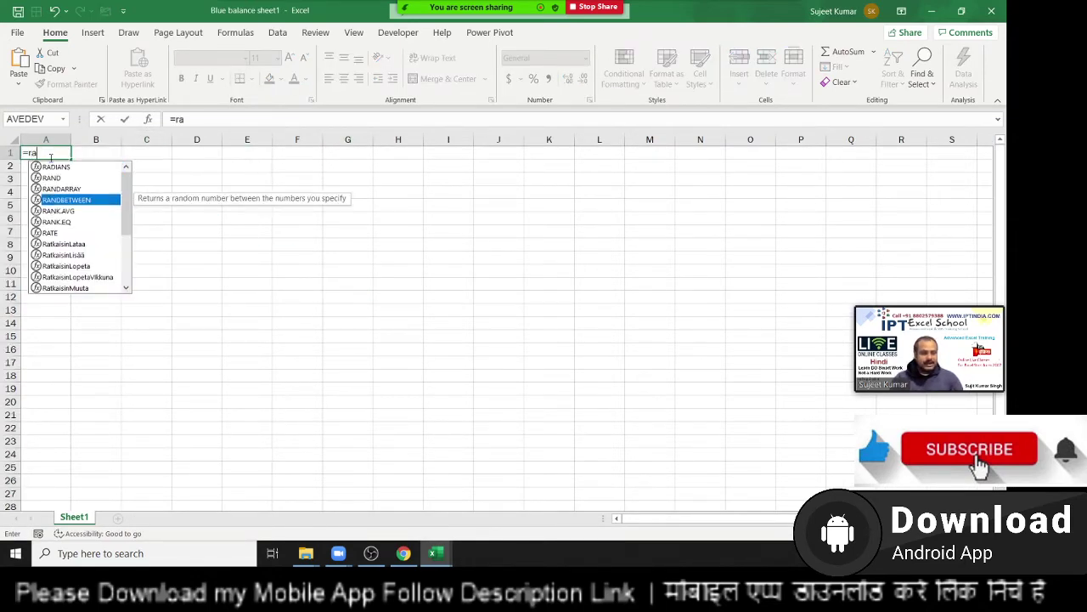
pyautogui.press('Tab')
pyautogui.write(',')
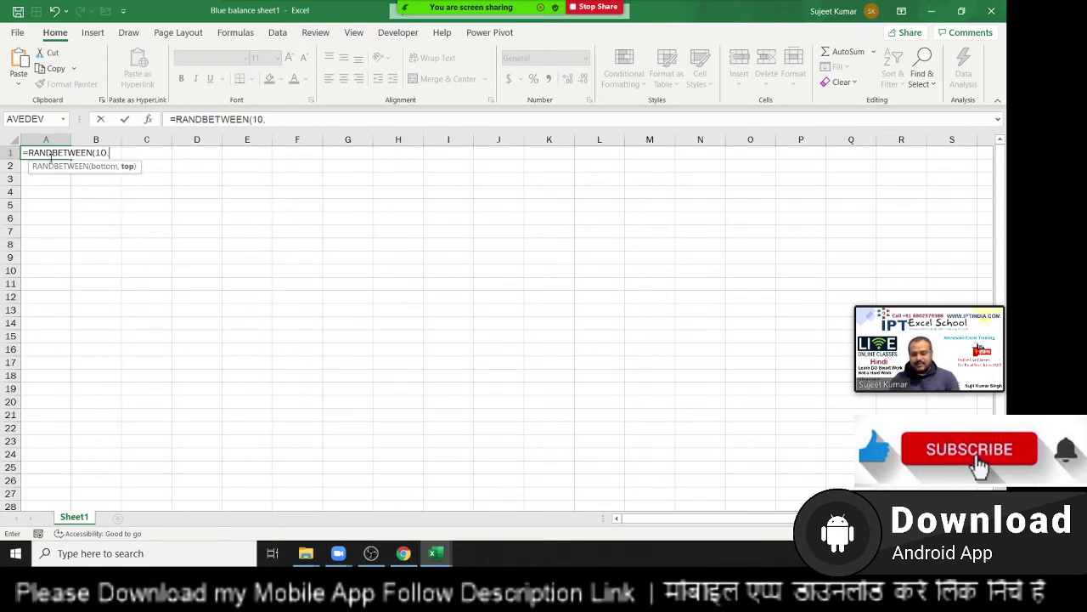
pyautogui.write('30)')
pyautogui.press('Return')
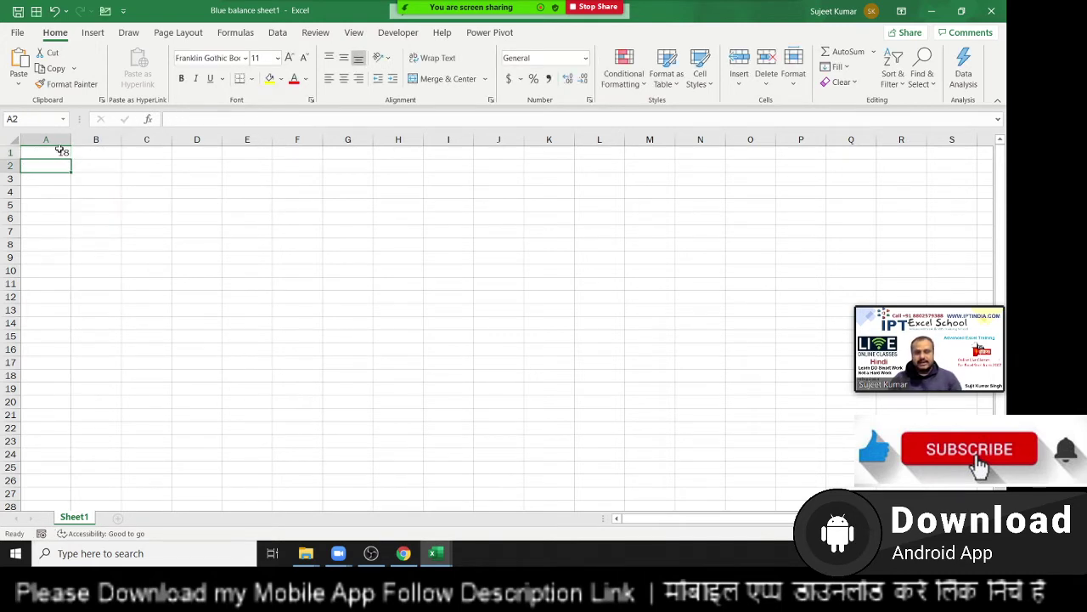
pyautogui.moveTo(62, 151); pyautogui.dragTo(500, 462)
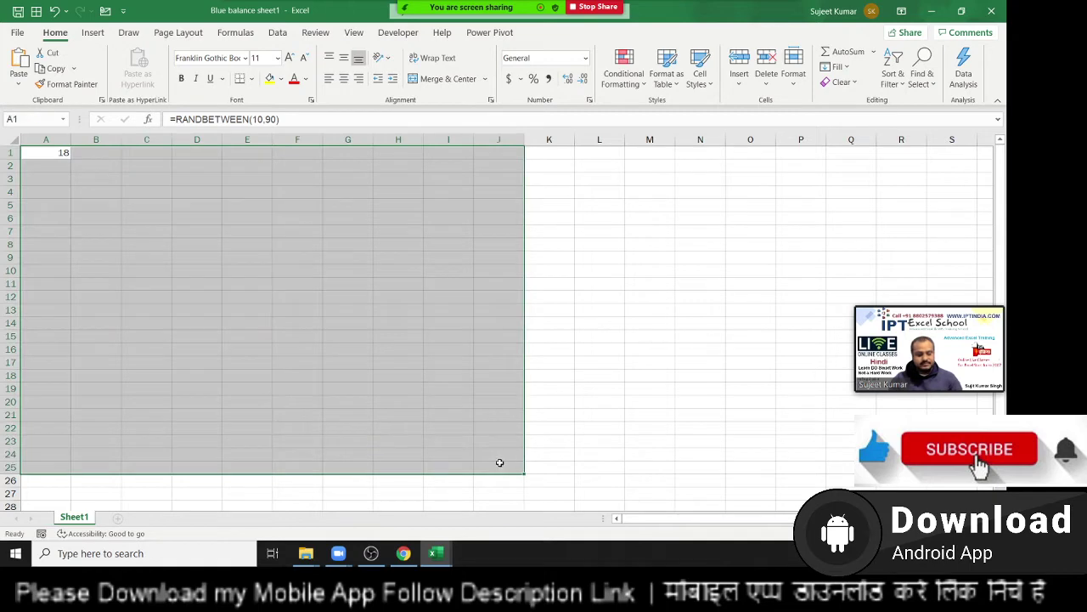
# Fill A1:J25 with the random formula and paste it back as fixed values.
pyautogui.hotkey('ctrl', 'c')
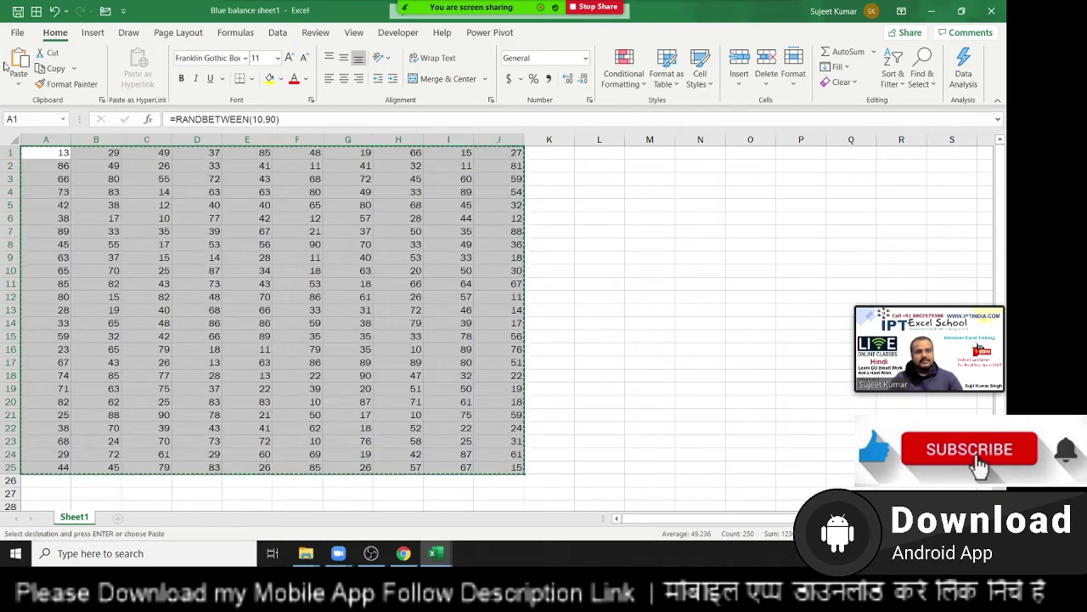
pyautogui.click(15, 80)
pyautogui.click(17, 185)
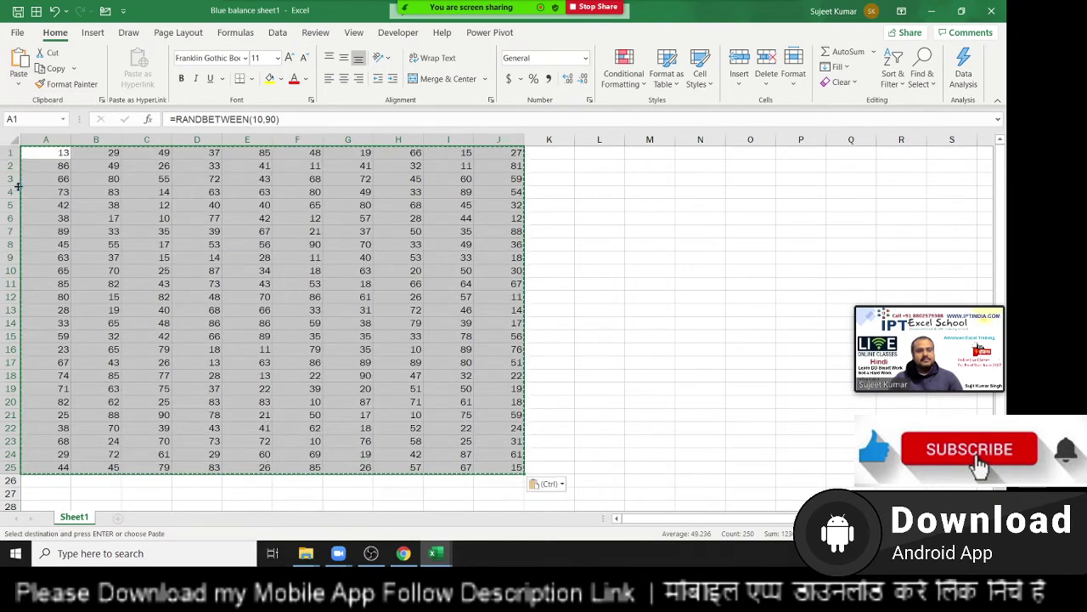
pyautogui.click(204, 230)
pyautogui.press('Escape')
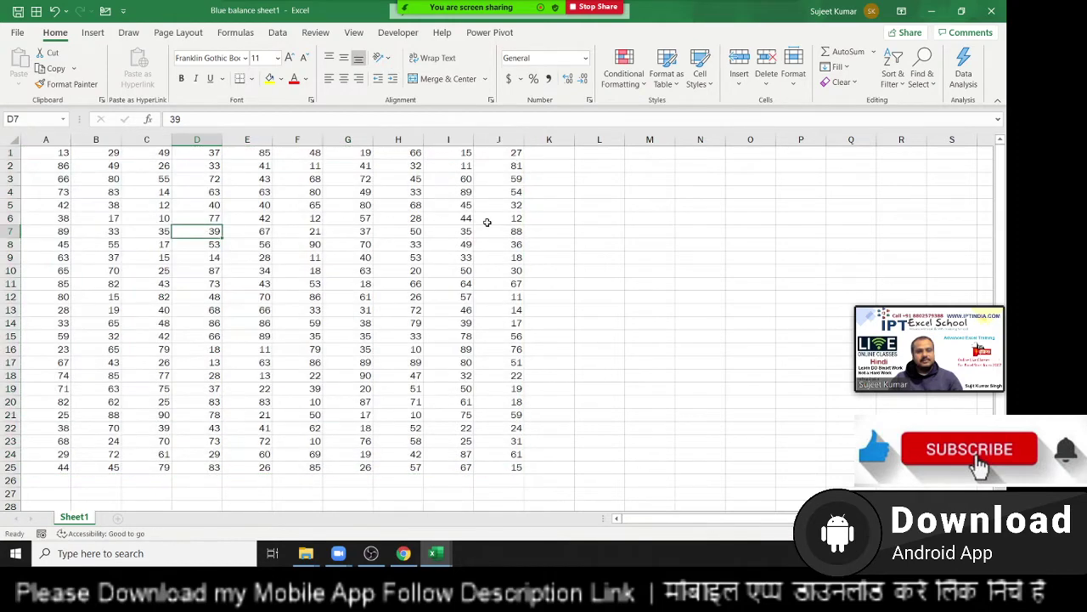
# Select cells such as H13:H14, I18 and the whole A1:J25 block to inspect values.
pyautogui.click(498, 178)
pyautogui.moveTo(466, 231); pyautogui.dragTo(466, 244)
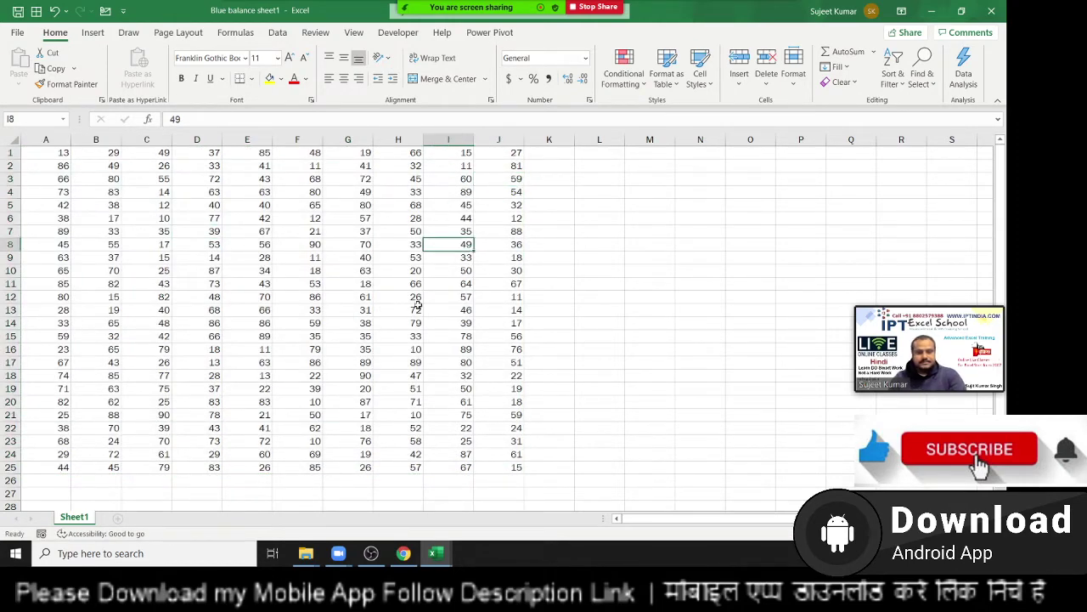
pyautogui.moveTo(415, 309); pyautogui.dragTo(416, 322)
pyautogui.click(428, 374)
pyautogui.moveTo(504, 469); pyautogui.dragTo(47, 152)
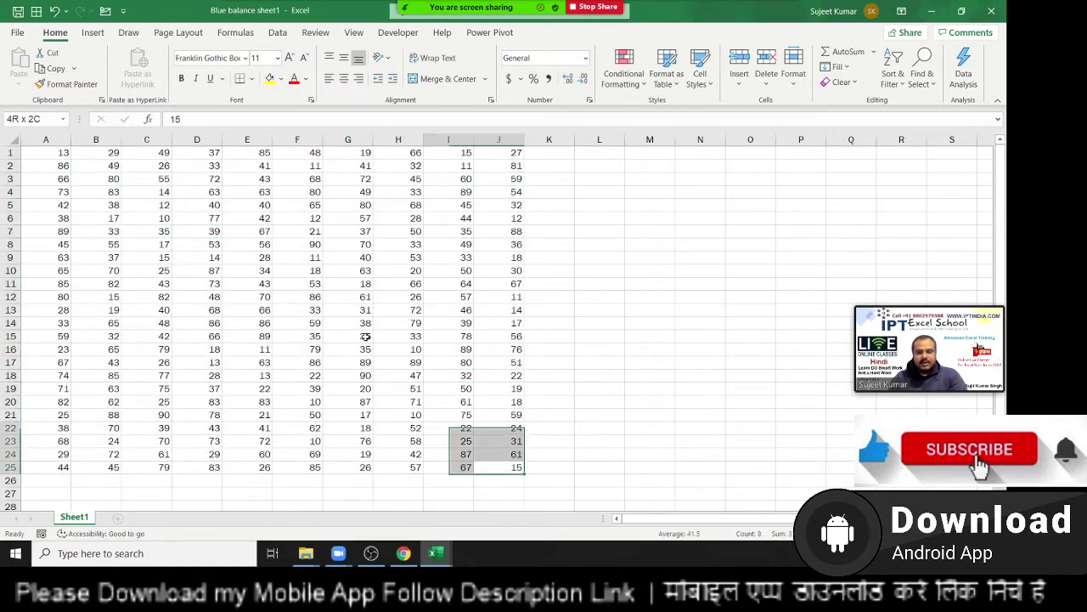
pyautogui.click(292, 216)
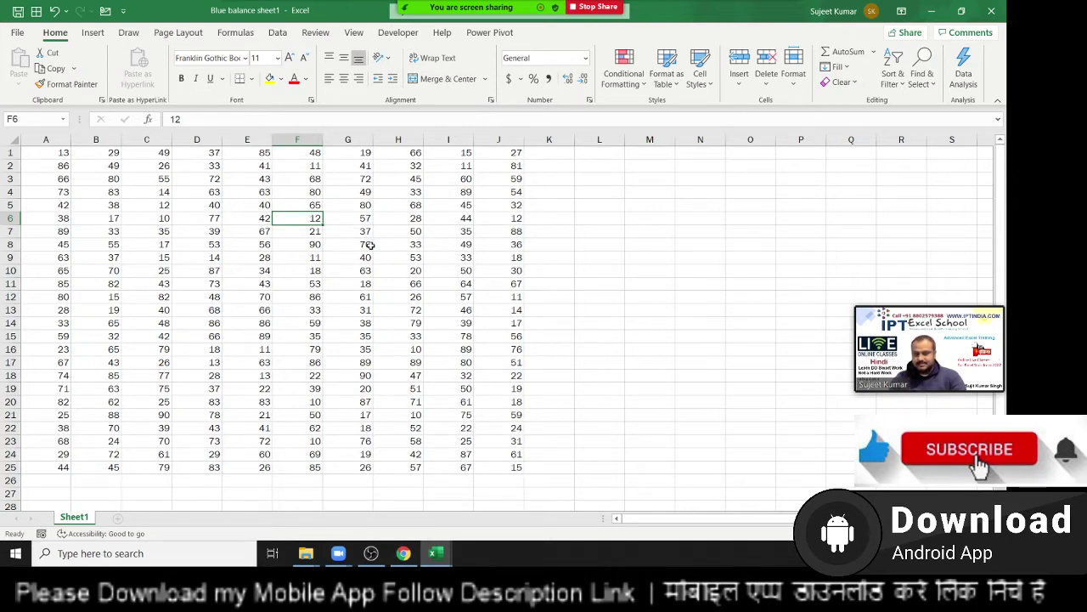
# Preview the Sheet1 tab options and Protect Sheet dialog without changing anything, then go to Review.
pyautogui.rightClick(75, 515)
pyautogui.moveTo(119, 443)
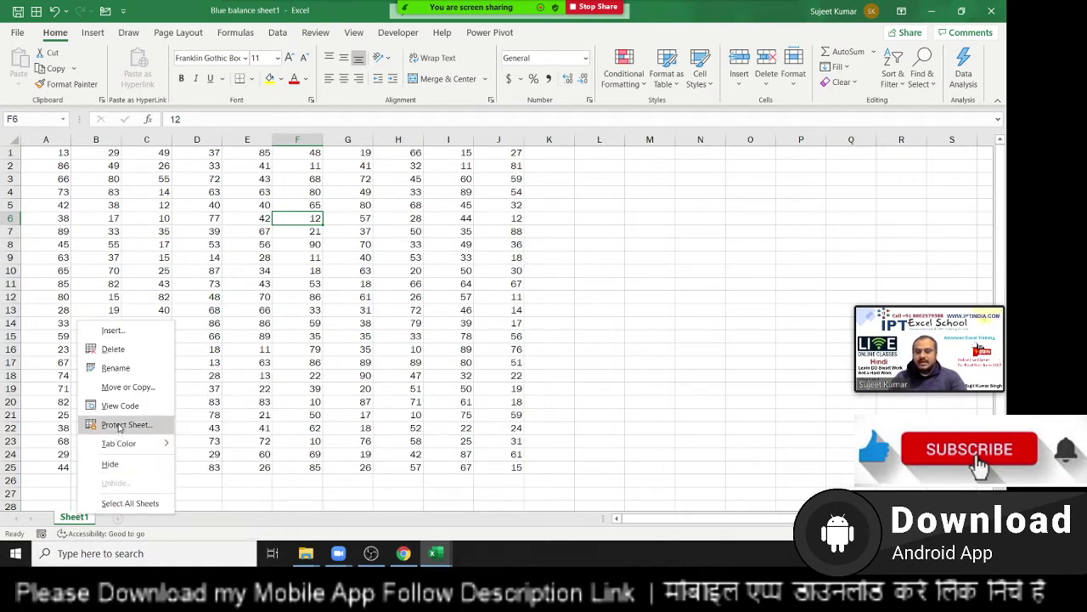
pyautogui.press('Escape')
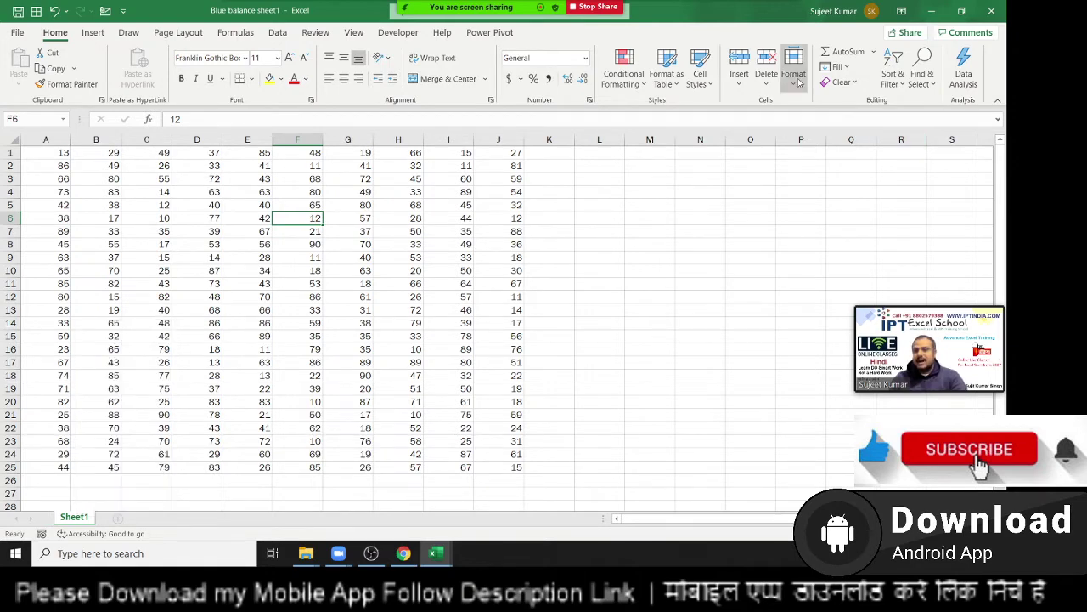
pyautogui.click(797, 85)
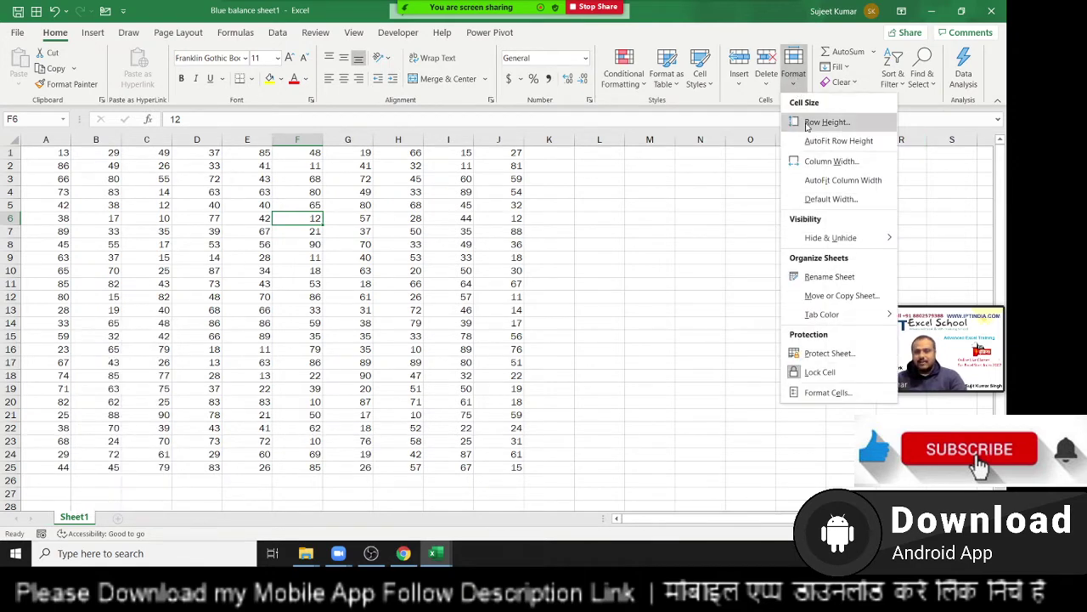
pyautogui.click(847, 352)
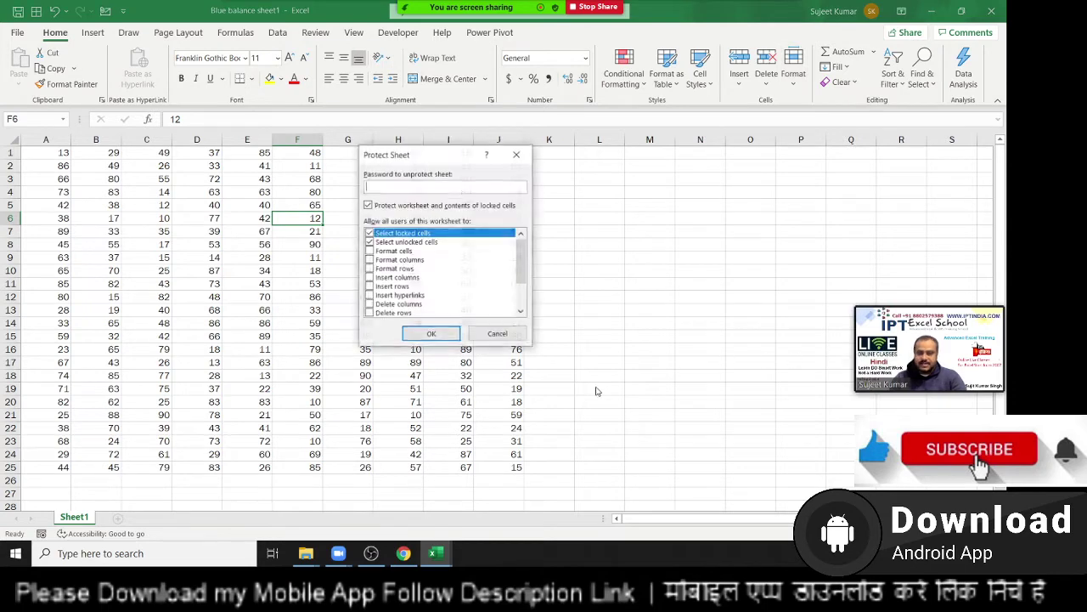
pyautogui.press('Escape')
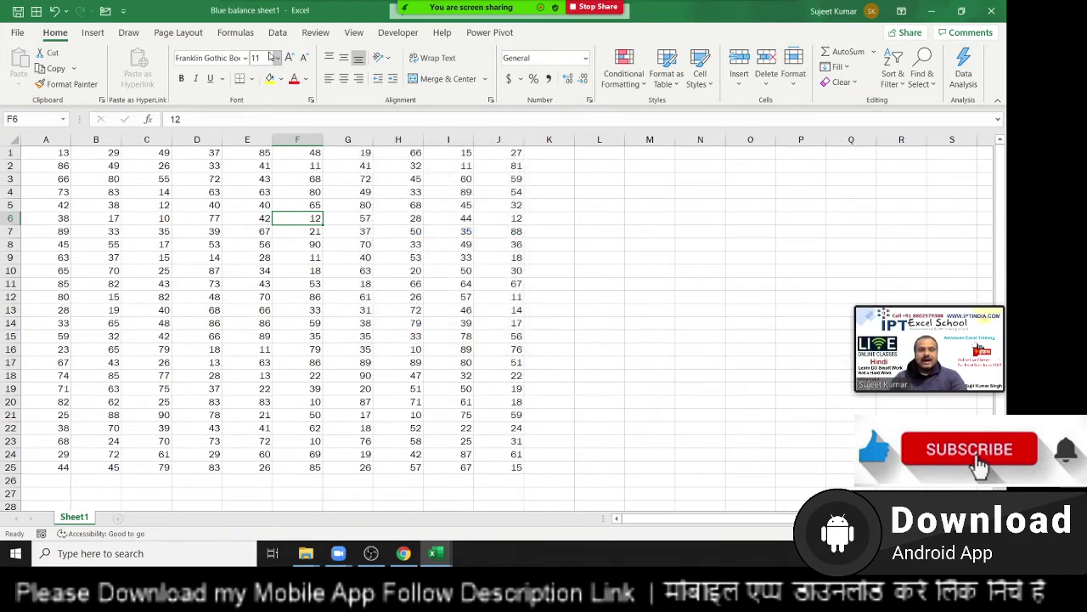
pyautogui.click(321, 34)
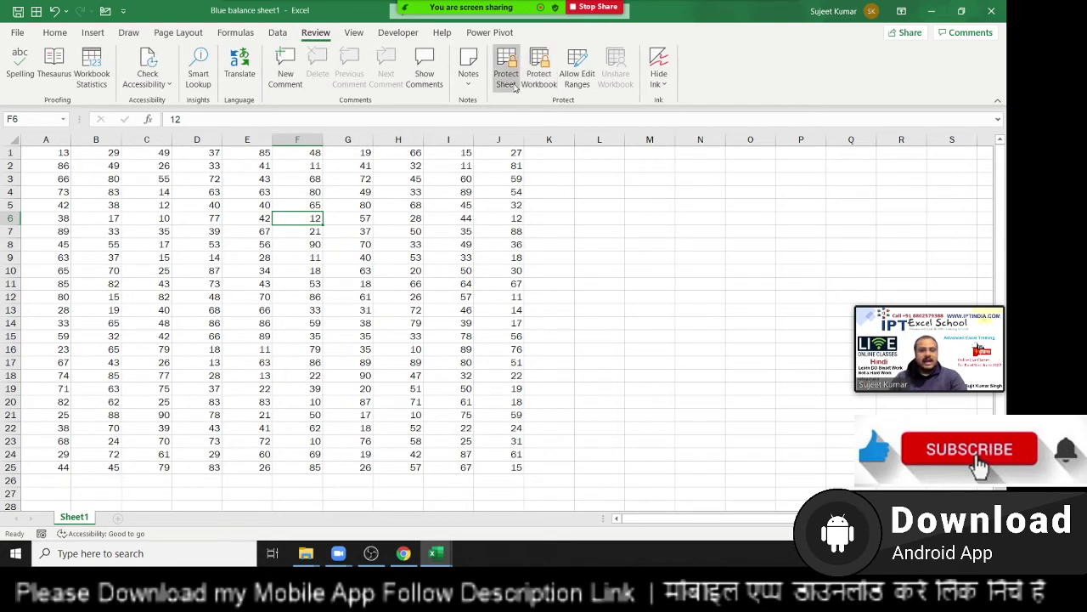
# Protect Sheet1 with a password, re-entering it in the Confirm Password box.
pyautogui.click(508, 78)
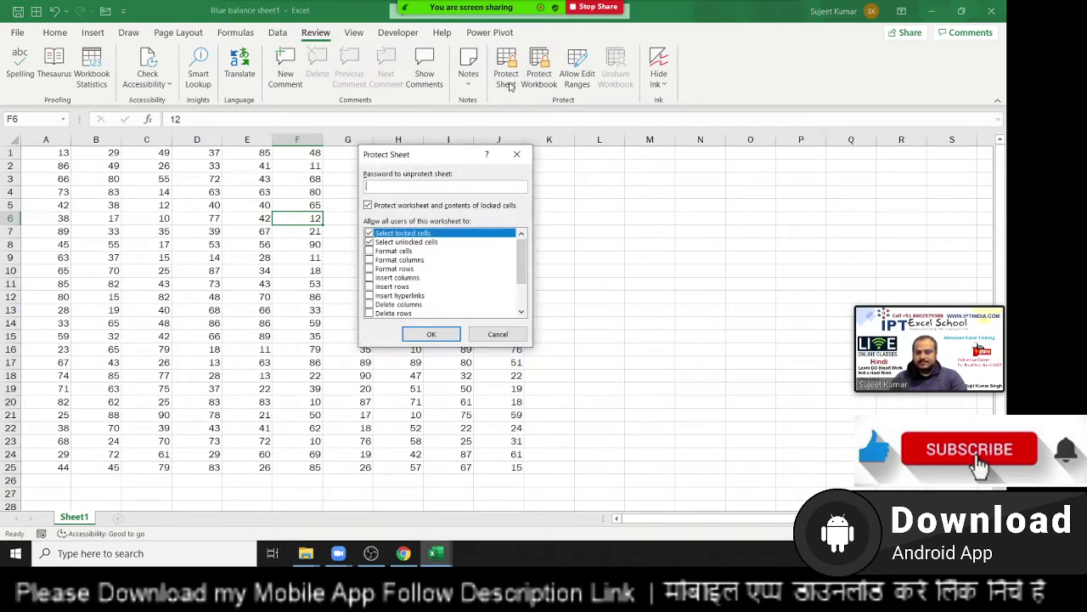
pyautogui.moveTo(460, 156); pyautogui.dragTo(396, 255)
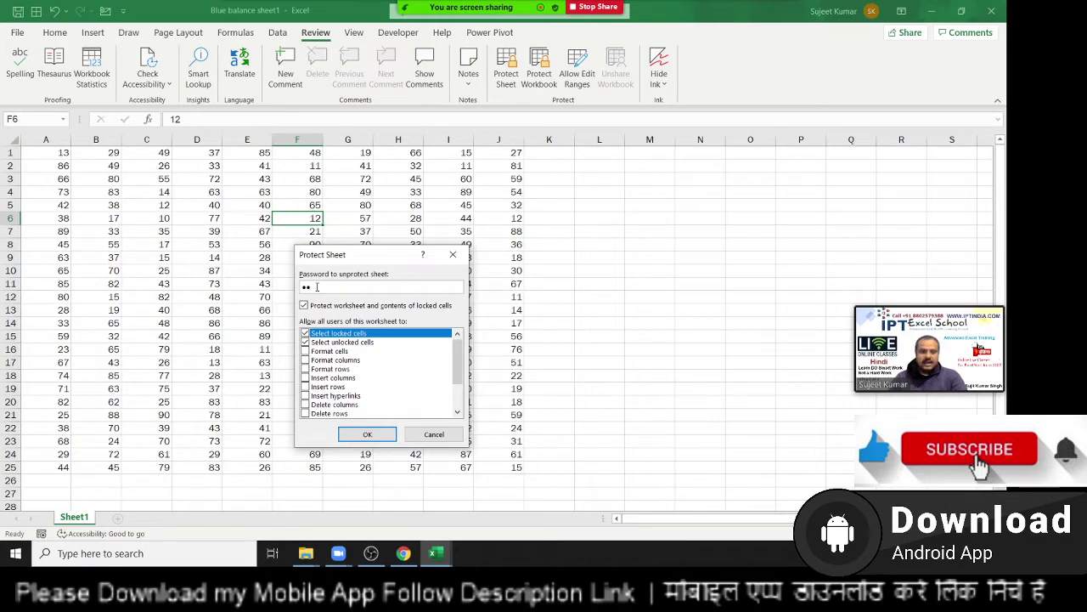
pyautogui.click(342, 435)
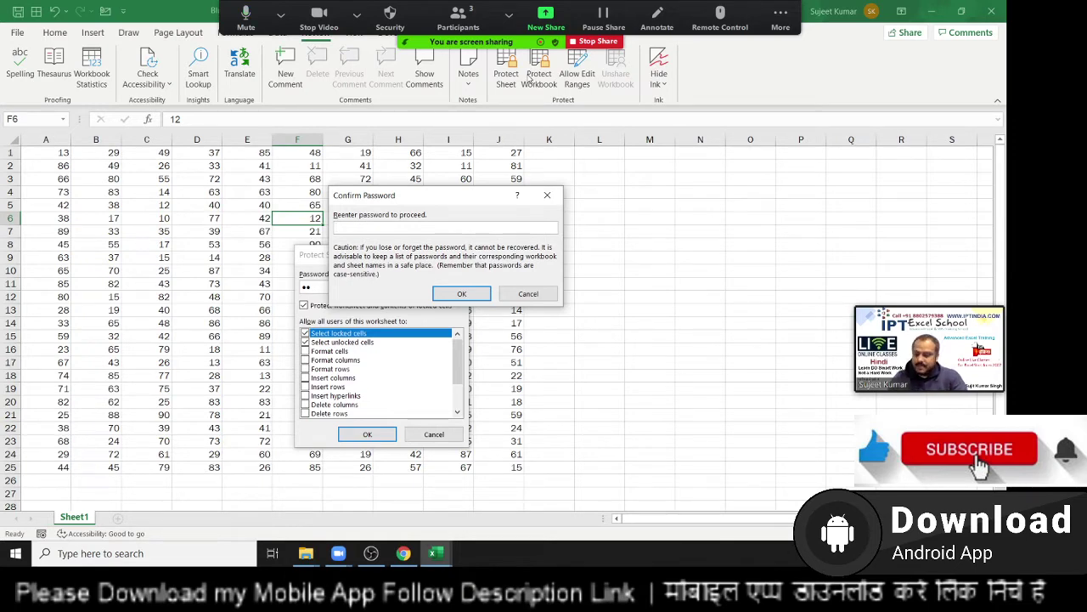
pyautogui.write('12')
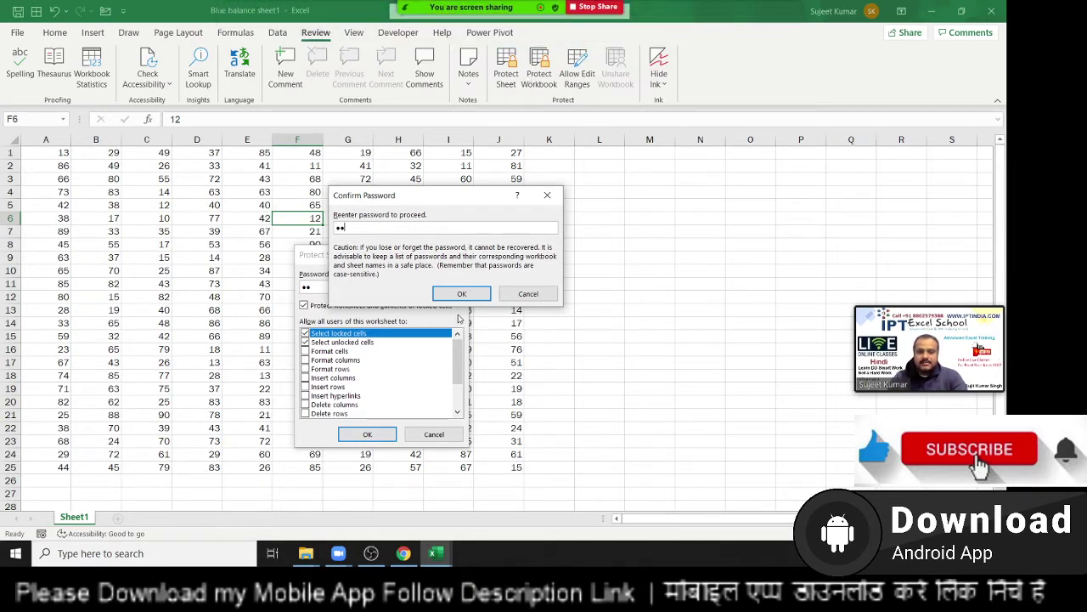
pyautogui.click(462, 293)
pyautogui.click(251, 238)
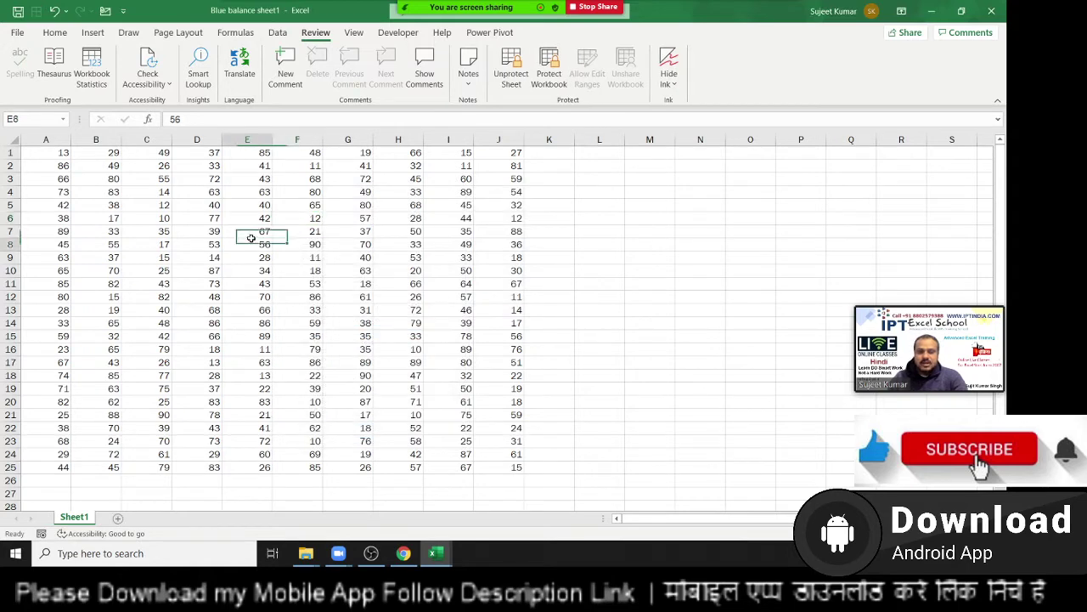
pyautogui.click(283, 271)
pyautogui.doubleClick(287, 277)
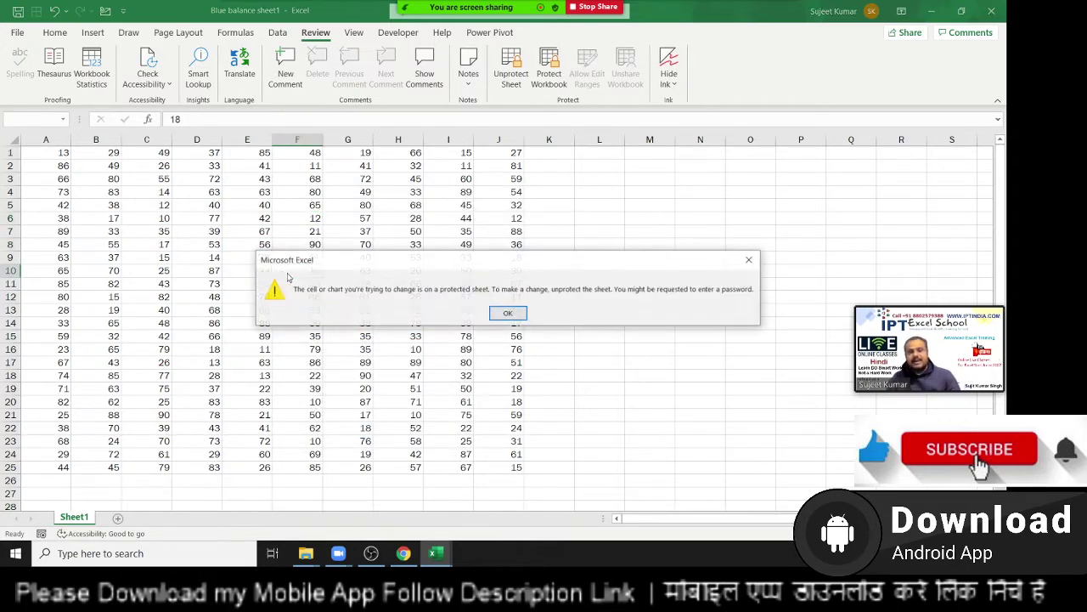
pyautogui.press('Return')
pyautogui.click(333, 339)
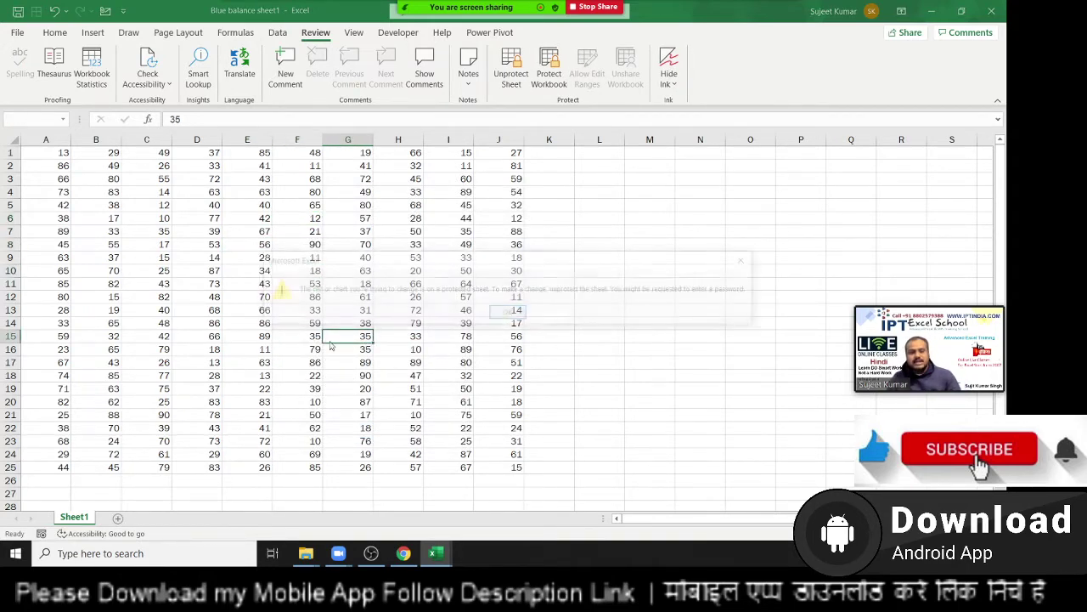
pyautogui.click(518, 314)
pyautogui.doubleClick(485, 205)
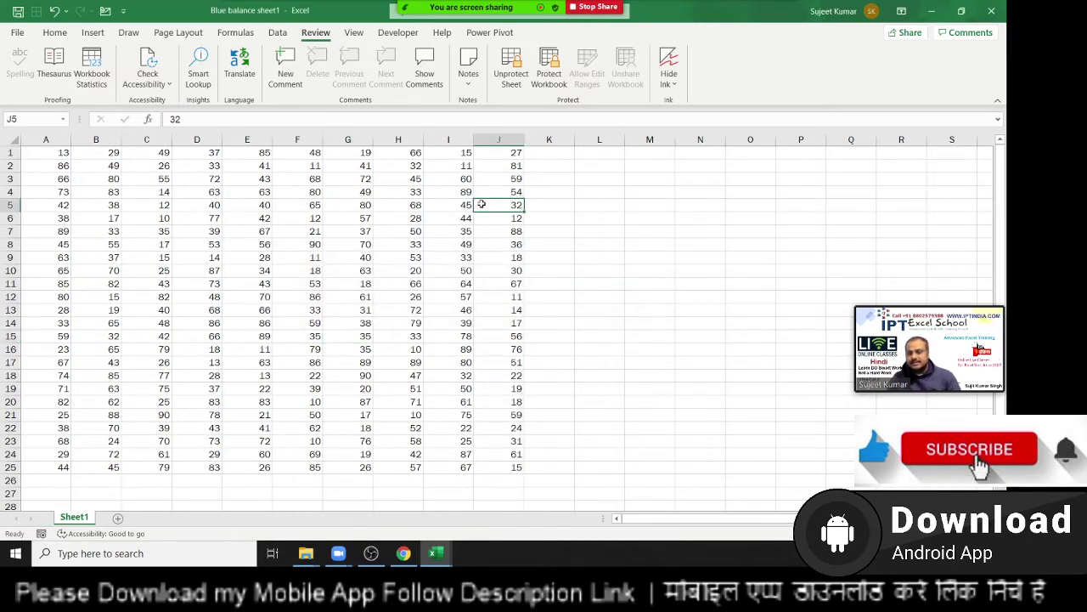
pyautogui.click(508, 314)
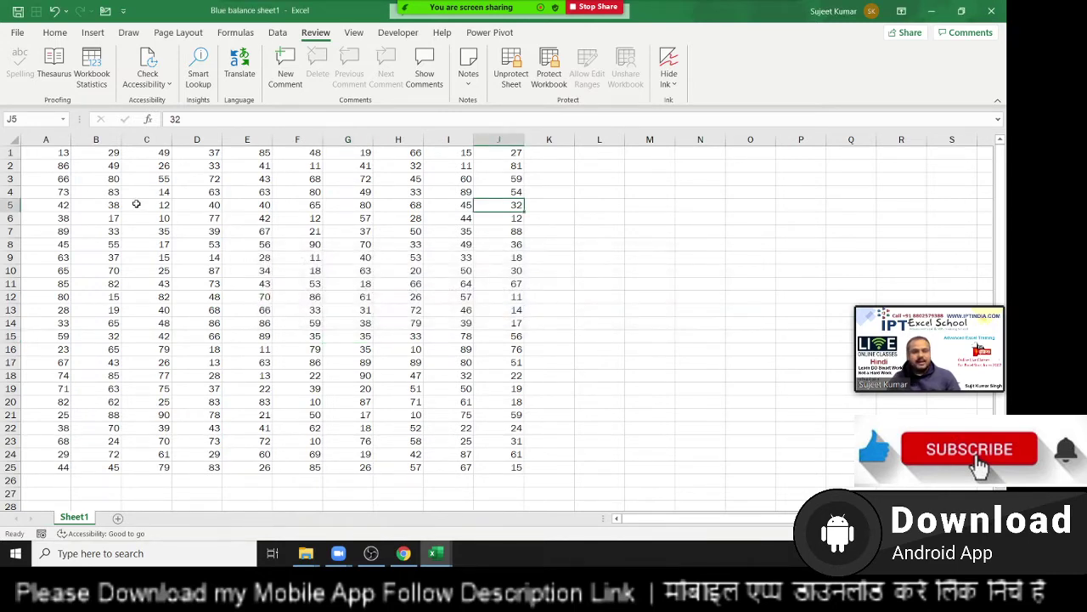
pyautogui.doubleClick(131, 205)
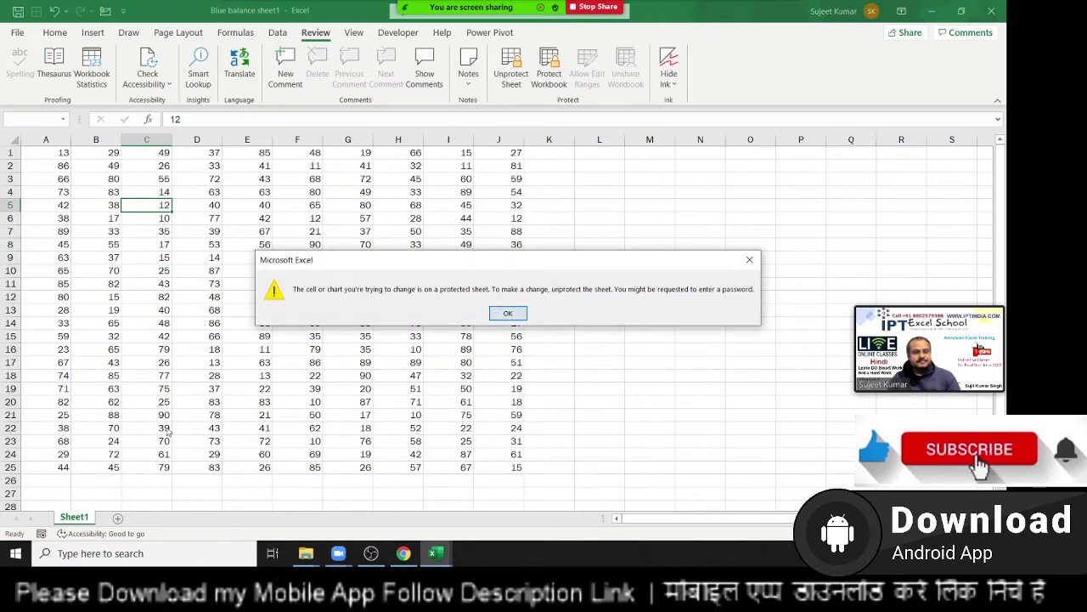
pyautogui.click(508, 313)
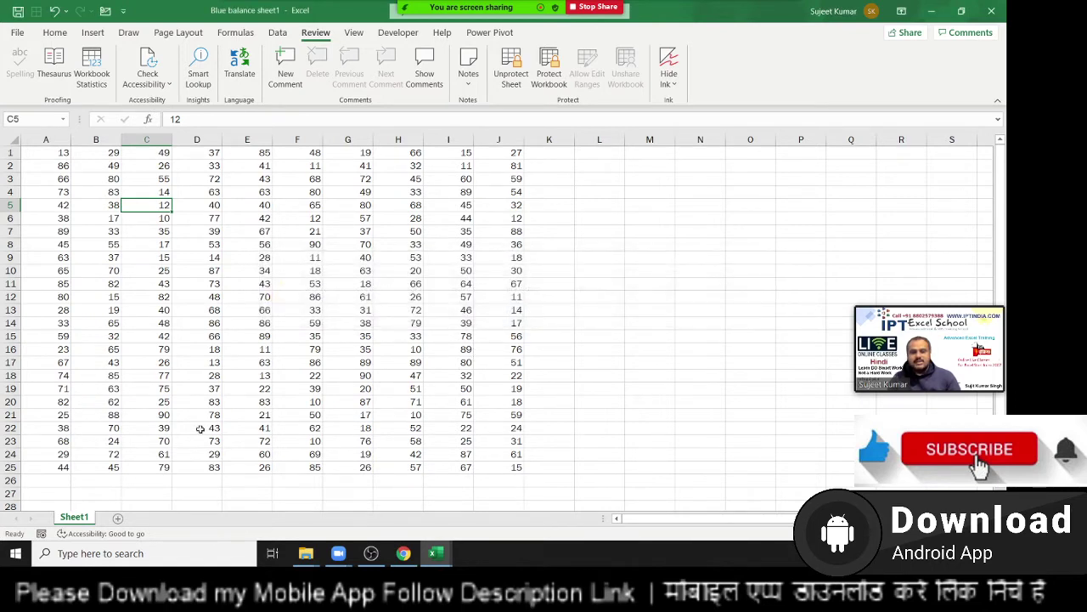
pyautogui.click(153, 442)
pyautogui.doubleClick(153, 442)
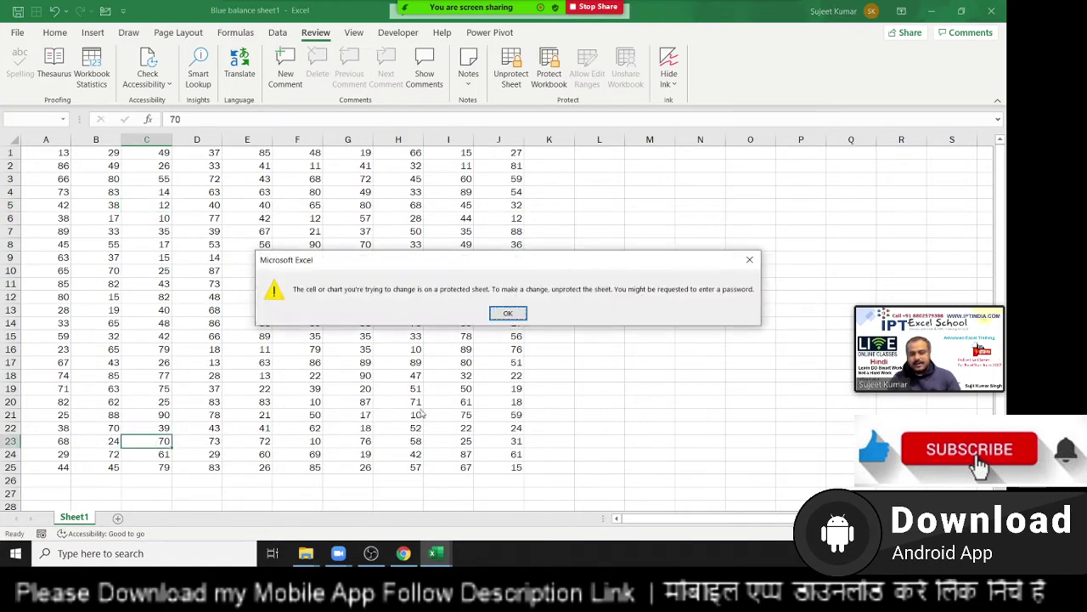
pyautogui.click(505, 314)
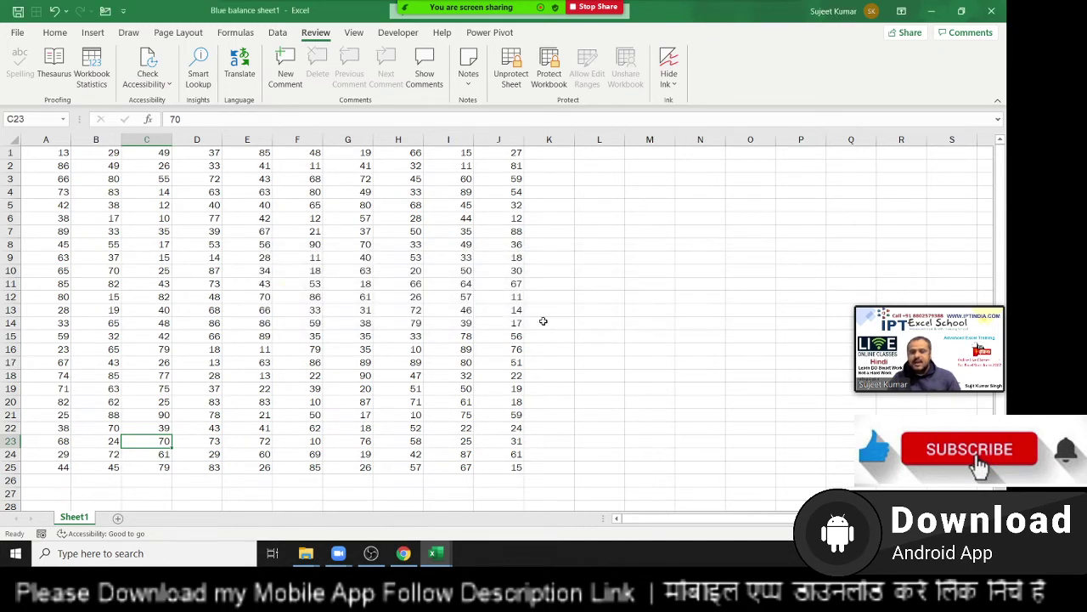
pyautogui.moveTo(183, 220); pyautogui.dragTo(408, 326)
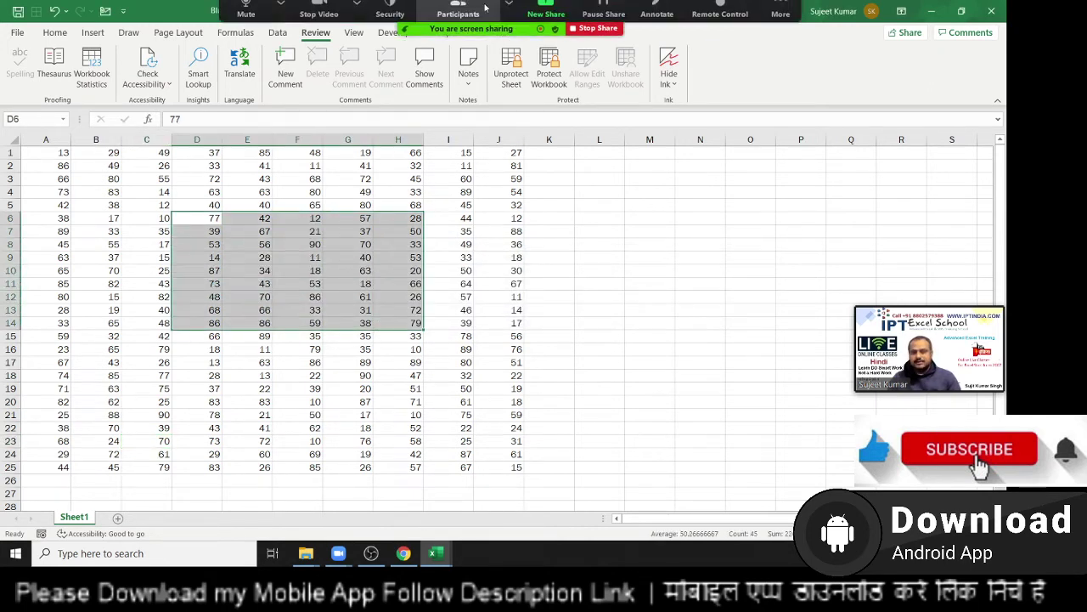
pyautogui.click(459, 17)
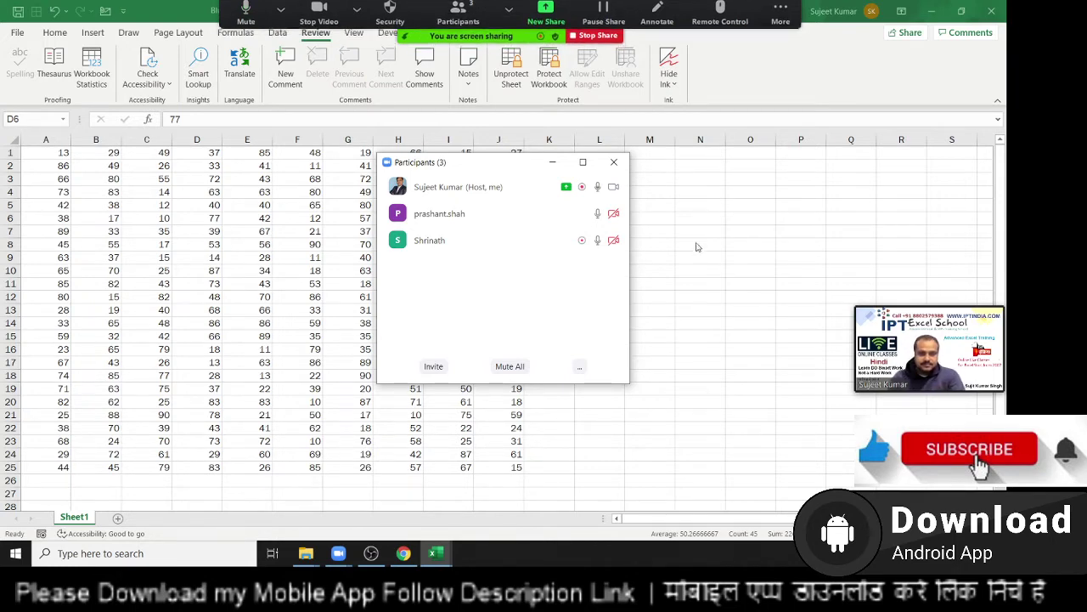
pyautogui.click(623, 167)
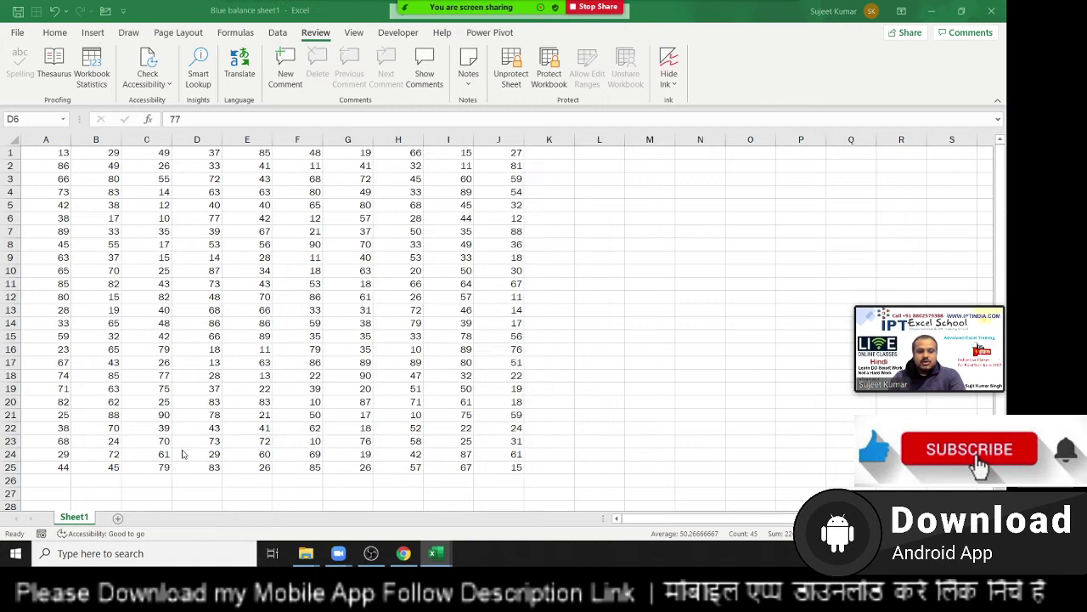
# Unprotect Sheet1 from its tab menu using its password.
pyautogui.rightClick(84, 516)
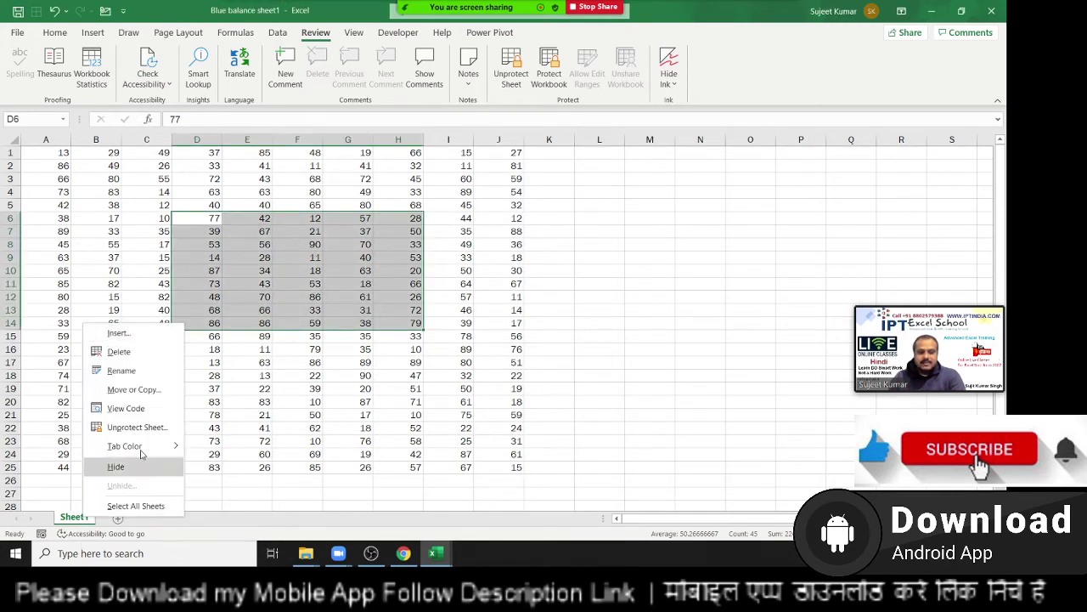
pyautogui.click(143, 427)
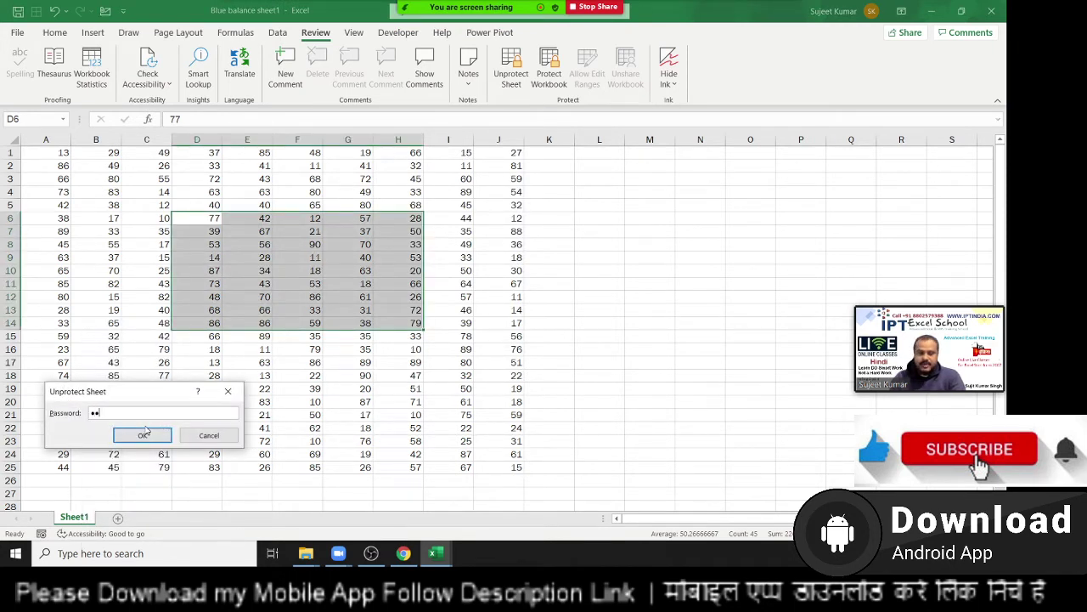
pyautogui.click(143, 434)
# Protect Sheet1 again under a new, confirmed password.
pyautogui.rightClick(76, 518)
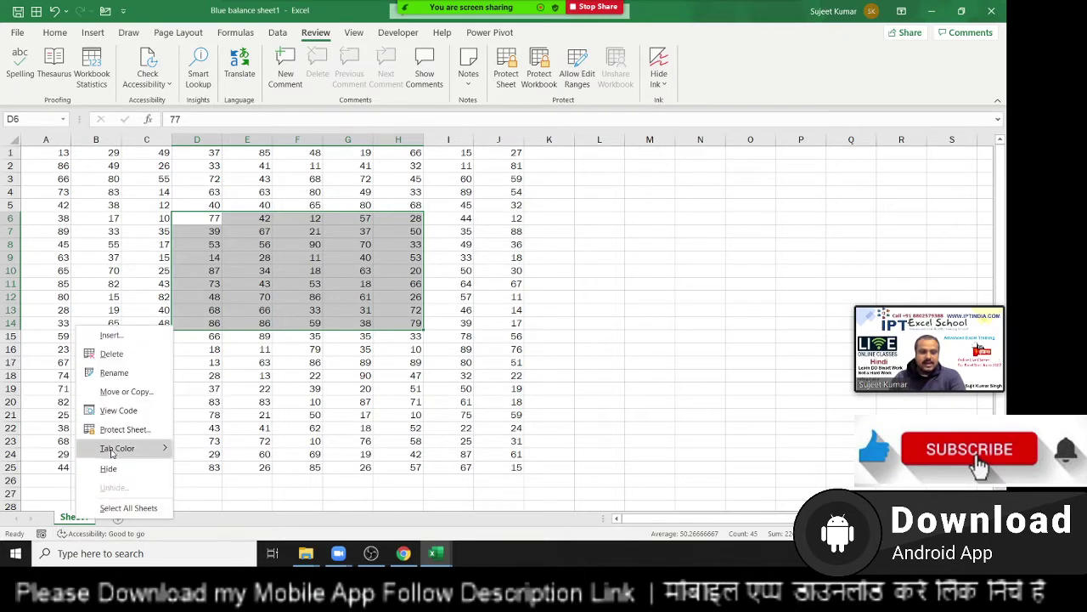
pyautogui.click(140, 427)
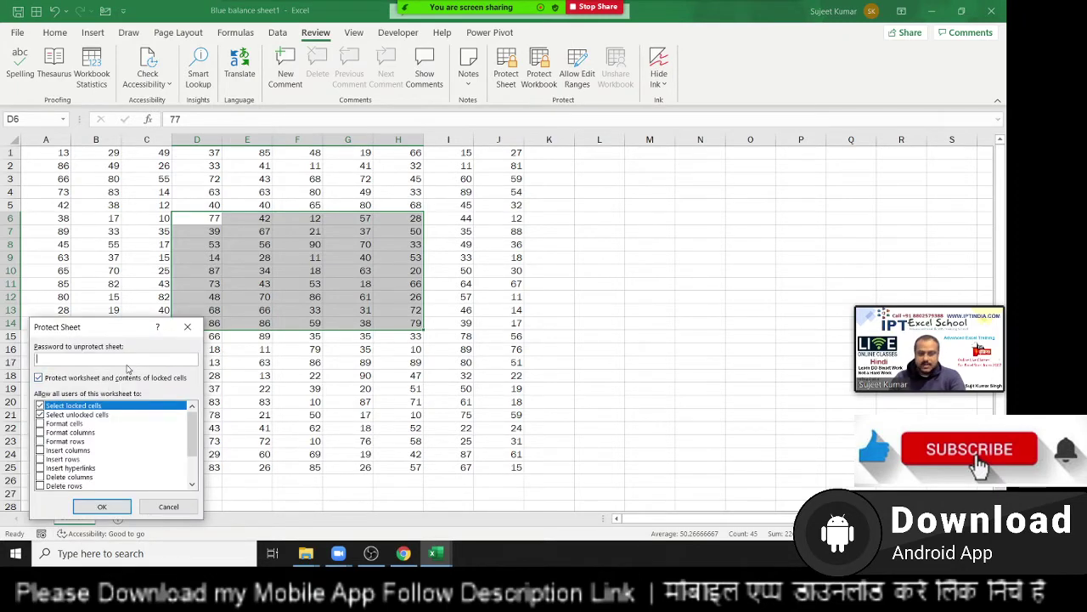
pyautogui.press('Return')
pyautogui.write('1')
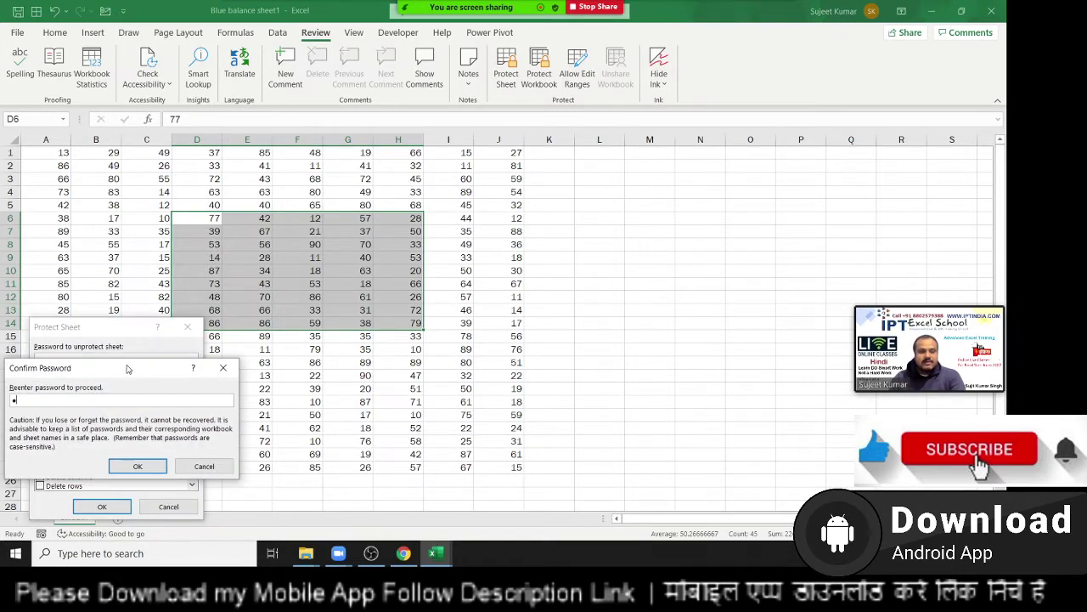
pyautogui.press('Return')
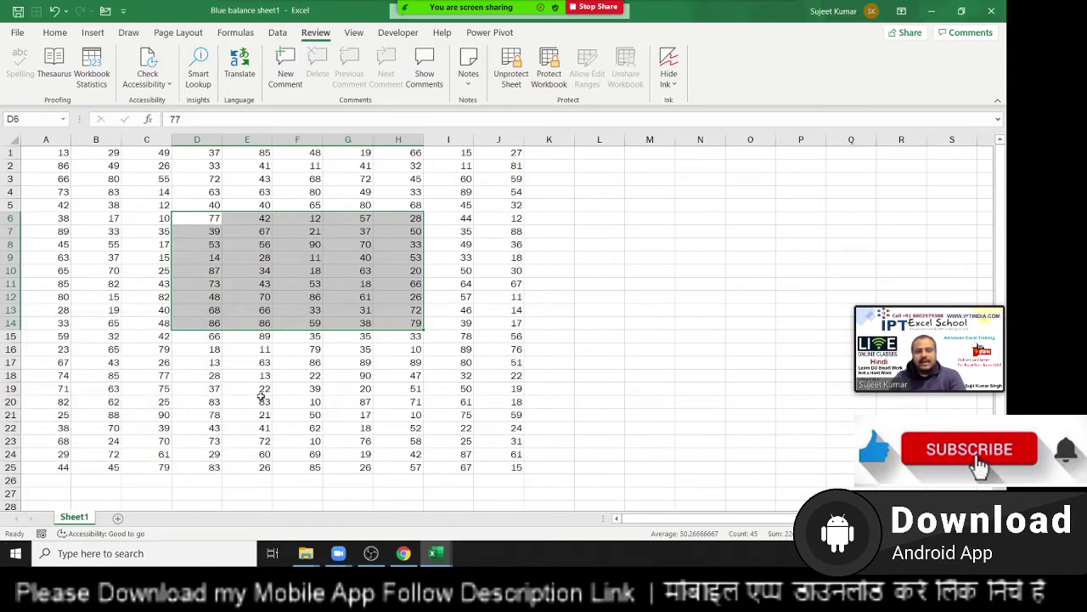
# Confirm that editing cell L10 on the protected Sheet1 is refused, then return to the Home commands.
pyautogui.click(260, 397)
pyautogui.click(518, 295)
pyautogui.click(590, 273)
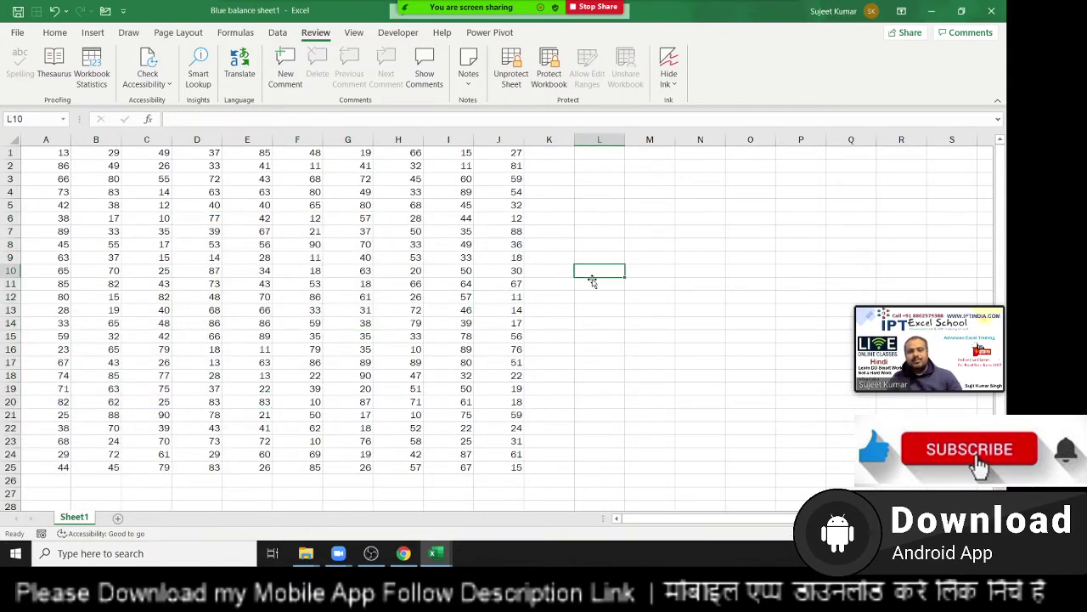
pyautogui.doubleClick(591, 280)
pyautogui.click(507, 313)
pyautogui.click(146, 178)
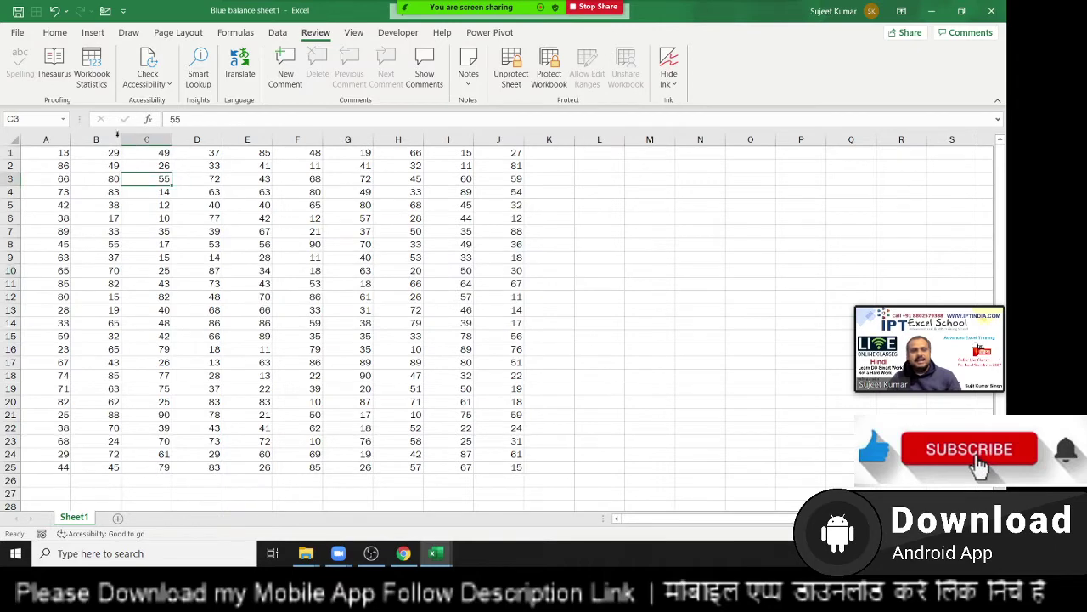
pyautogui.click(55, 32)
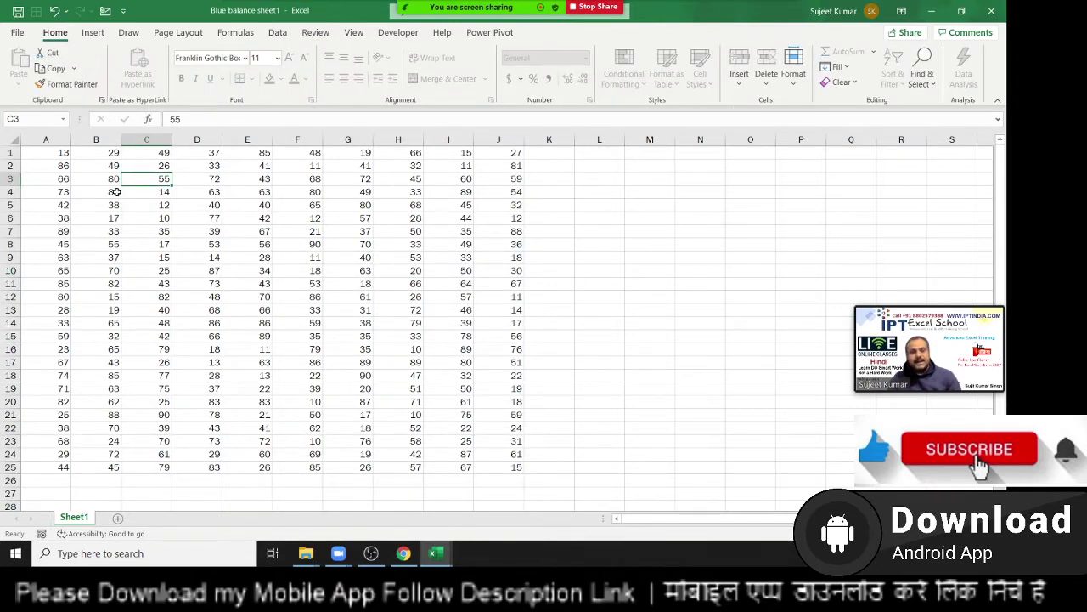
# Copy B4:I15 into a new Sheet2 starting at B5, then go back to Sheet1.
pyautogui.moveTo(113, 192); pyautogui.dragTo(445, 332)
pyautogui.hotkey('ctrl', 'c')
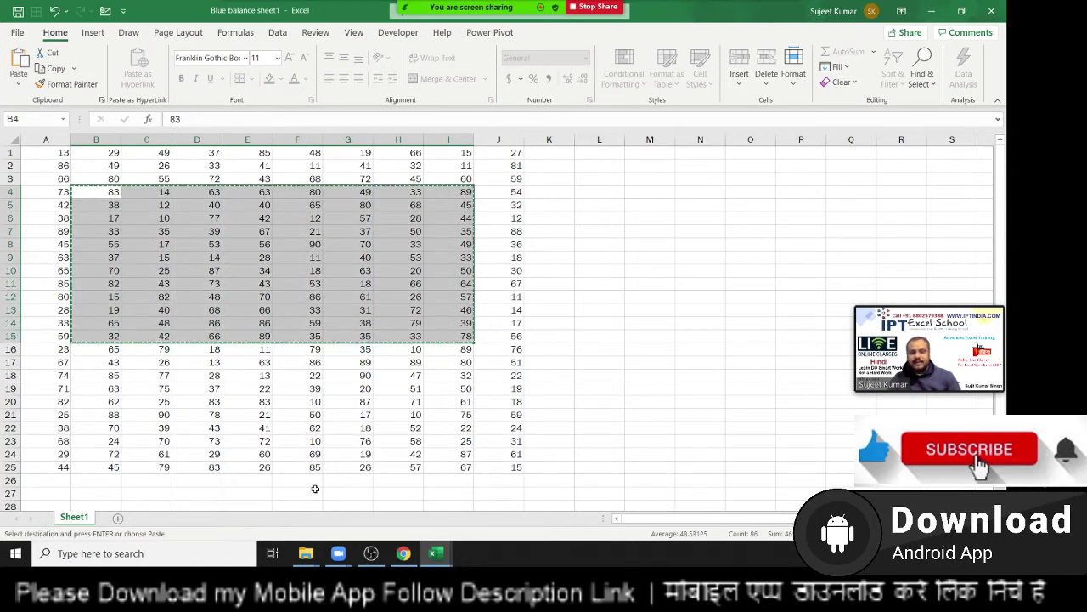
pyautogui.click(119, 518)
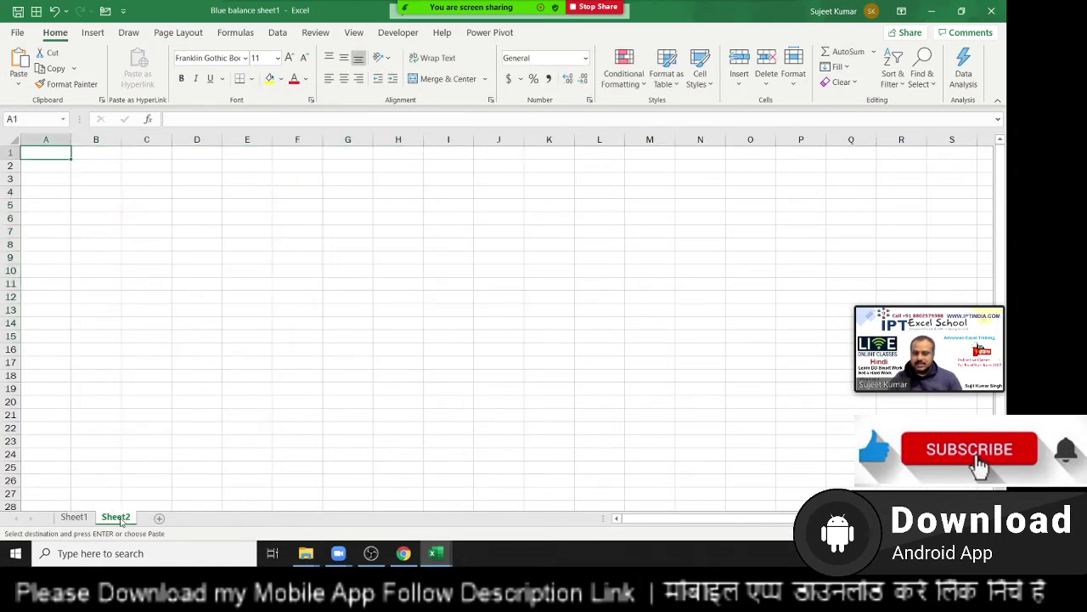
pyautogui.click(121, 207)
pyautogui.hotkey('ctrl', 'v')
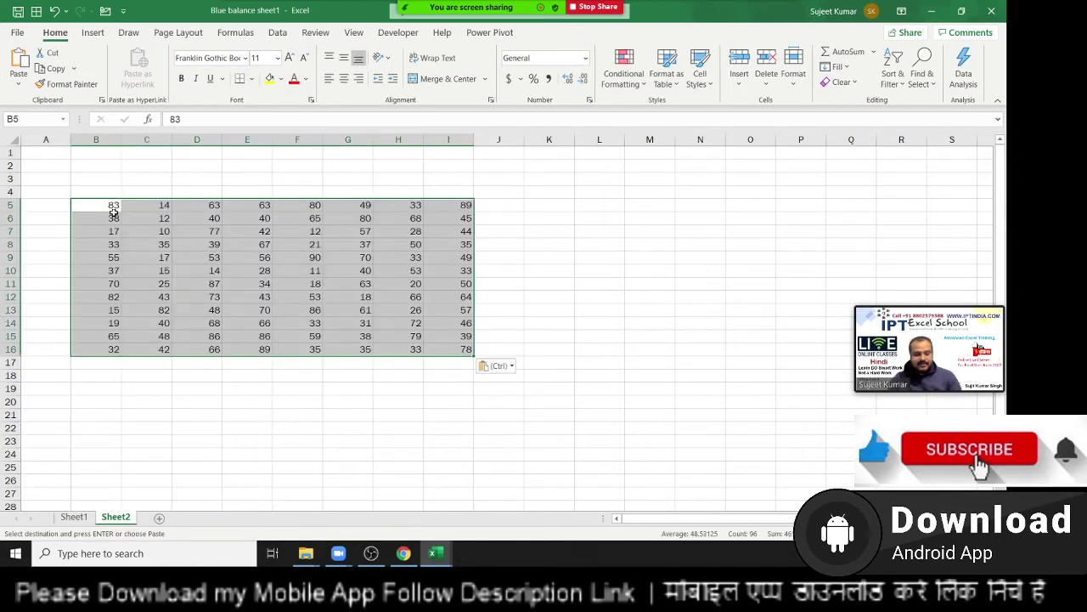
pyautogui.click(82, 516)
pyautogui.click(549, 270)
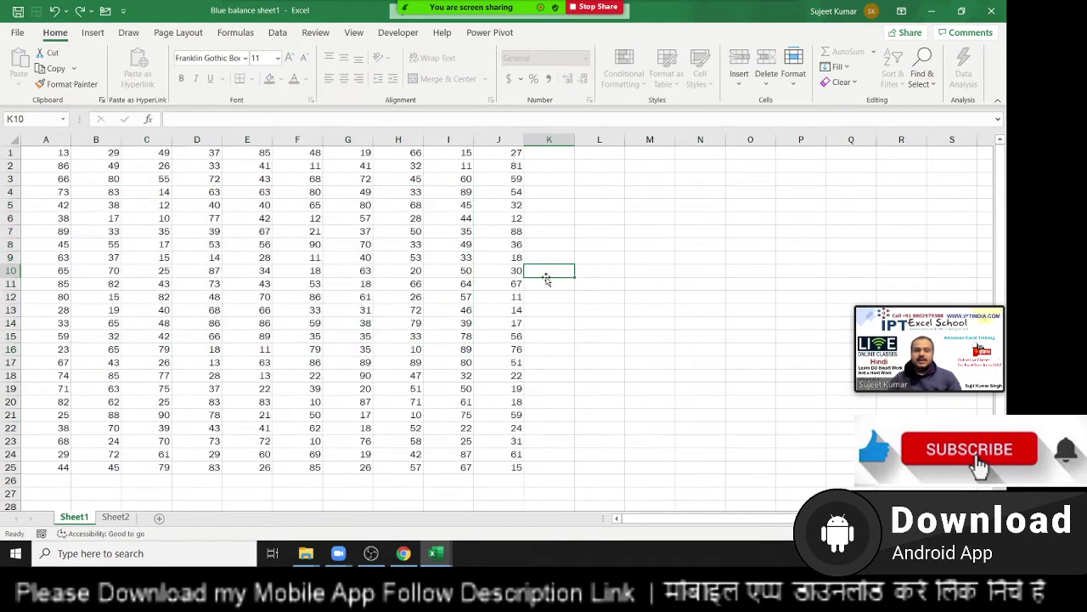
pyautogui.click(562, 231)
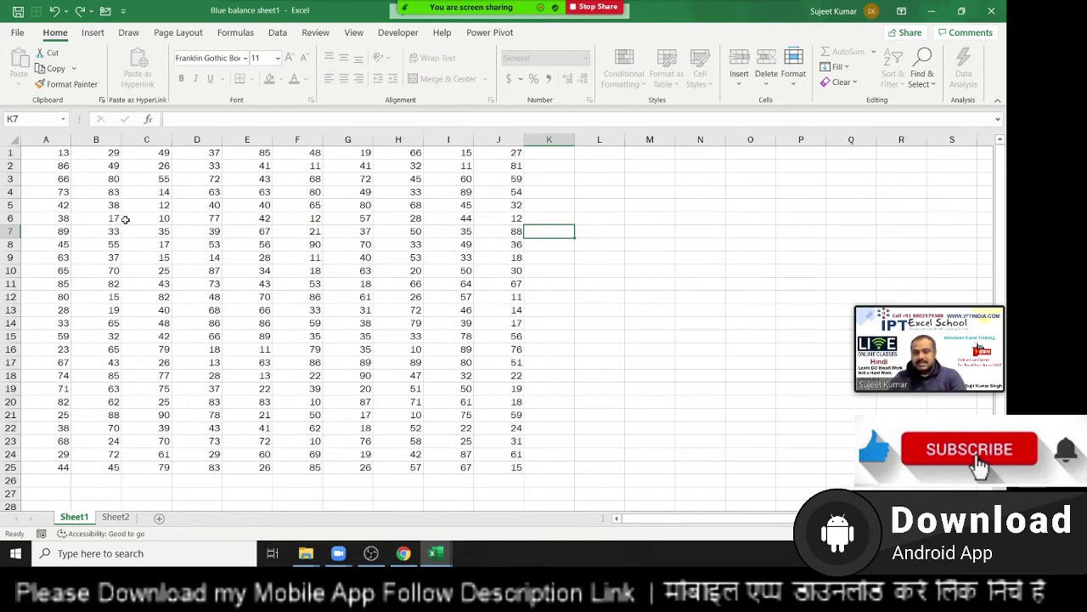
pyautogui.moveTo(125, 220); pyautogui.dragTo(360, 349)
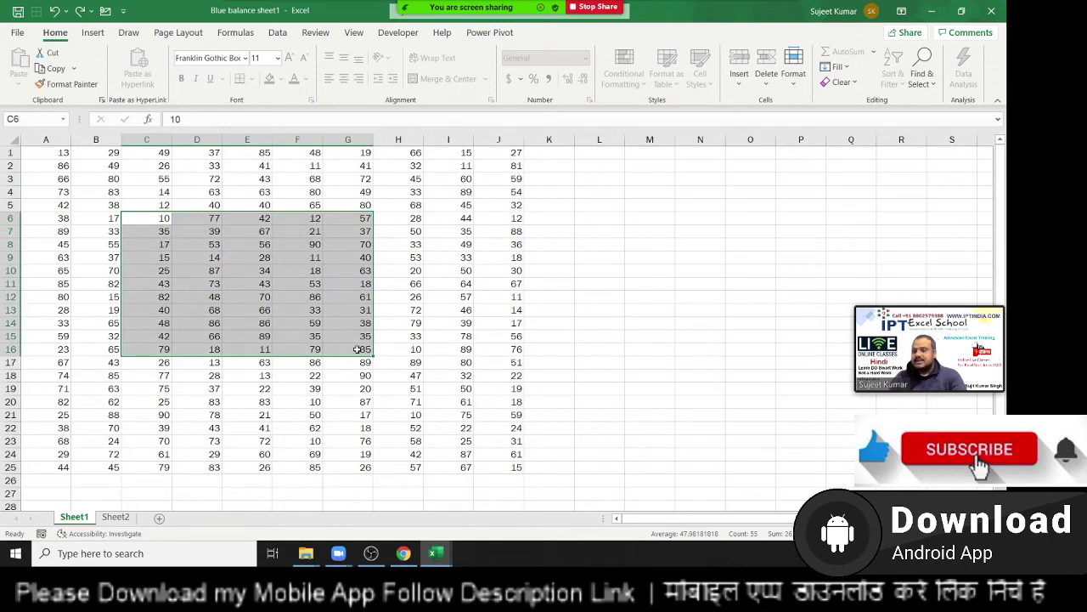
pyautogui.click(605, 245)
# Unprotect Sheet1 from its tab menu using its password.
pyautogui.rightClick(77, 518)
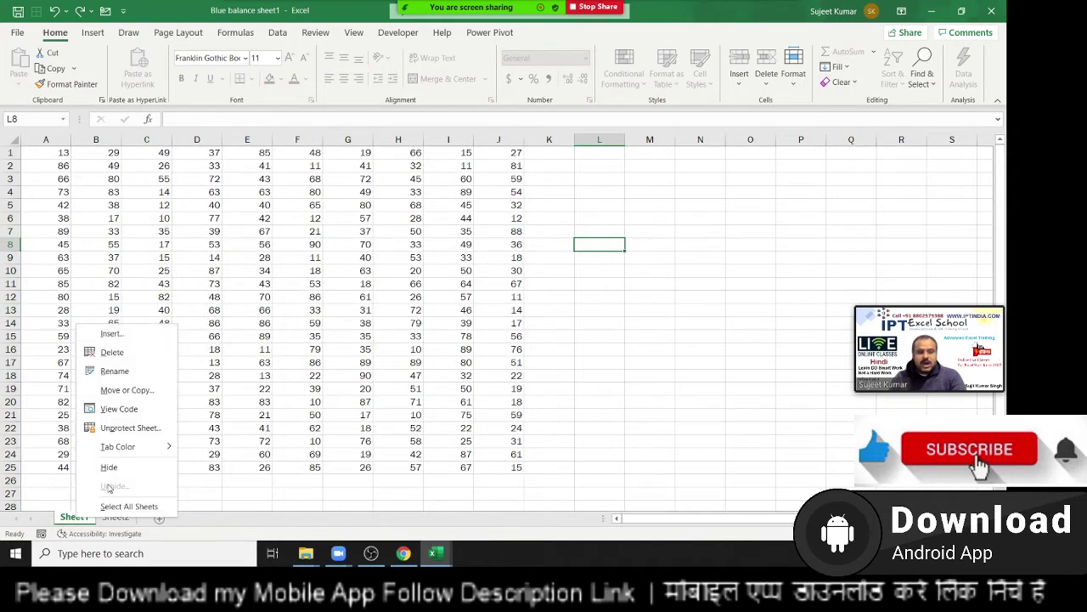
pyautogui.click(119, 428)
pyautogui.click(117, 437)
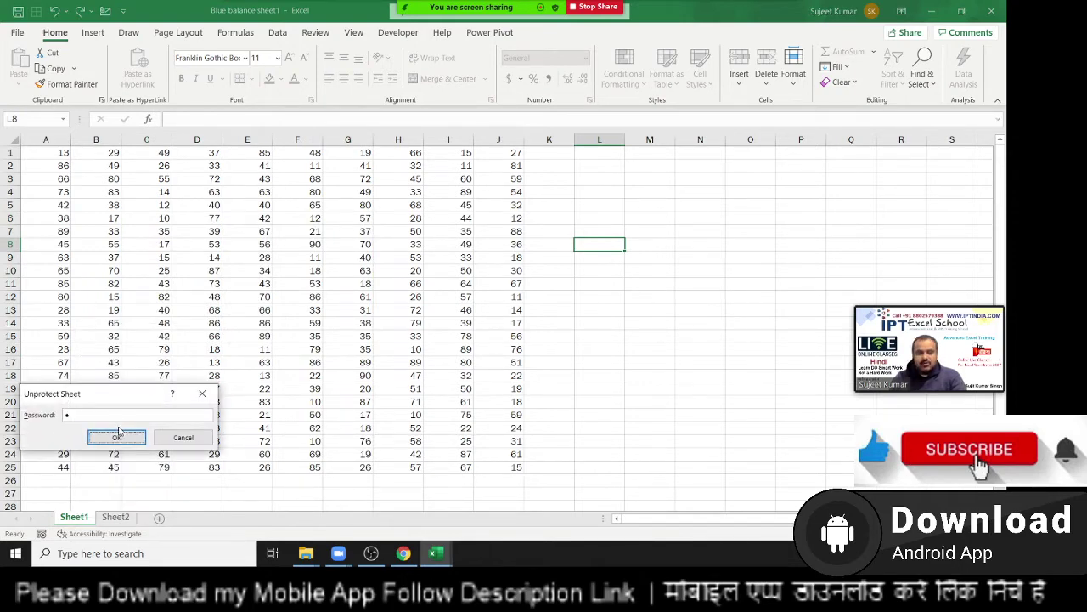
# Re-protect Sheet1 with Format cells, Select locked cells and Select unlocked cells all disallowed.
pyautogui.rightClick(80, 525)
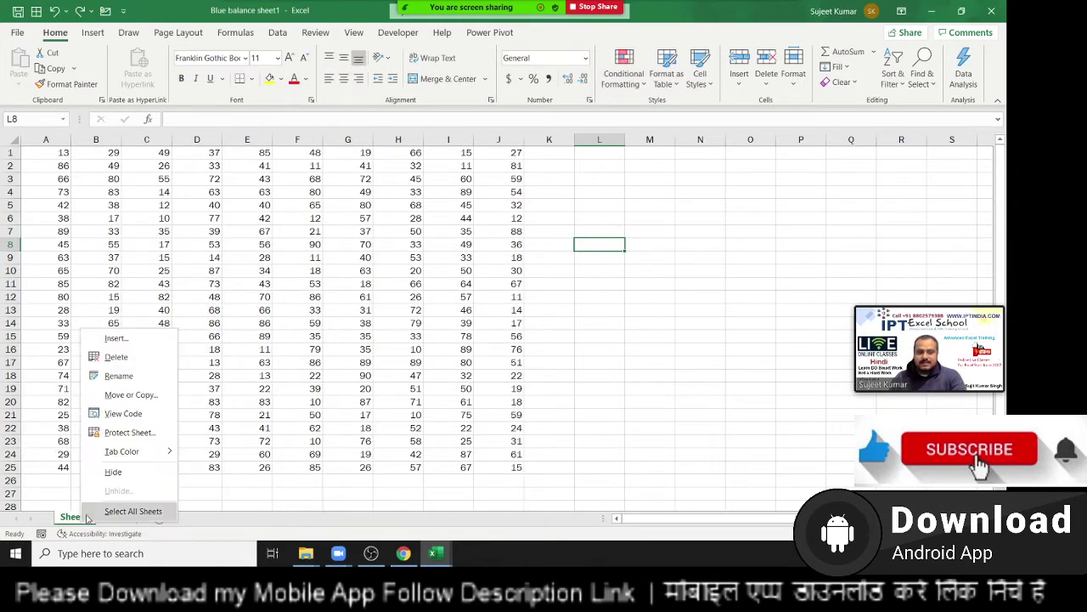
pyautogui.click(128, 436)
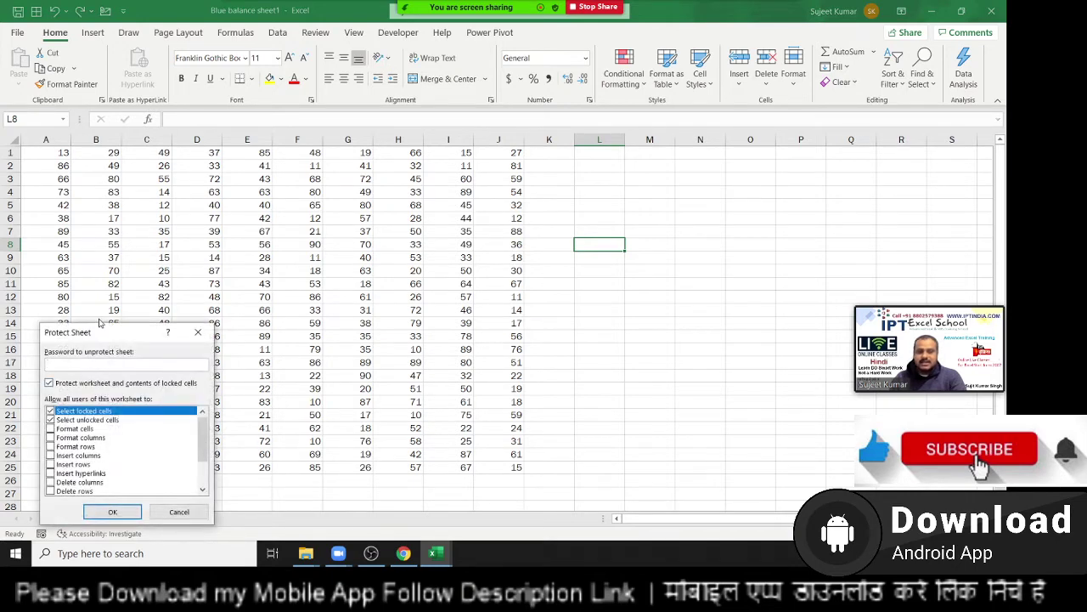
pyautogui.moveTo(100, 336); pyautogui.dragTo(519, 235)
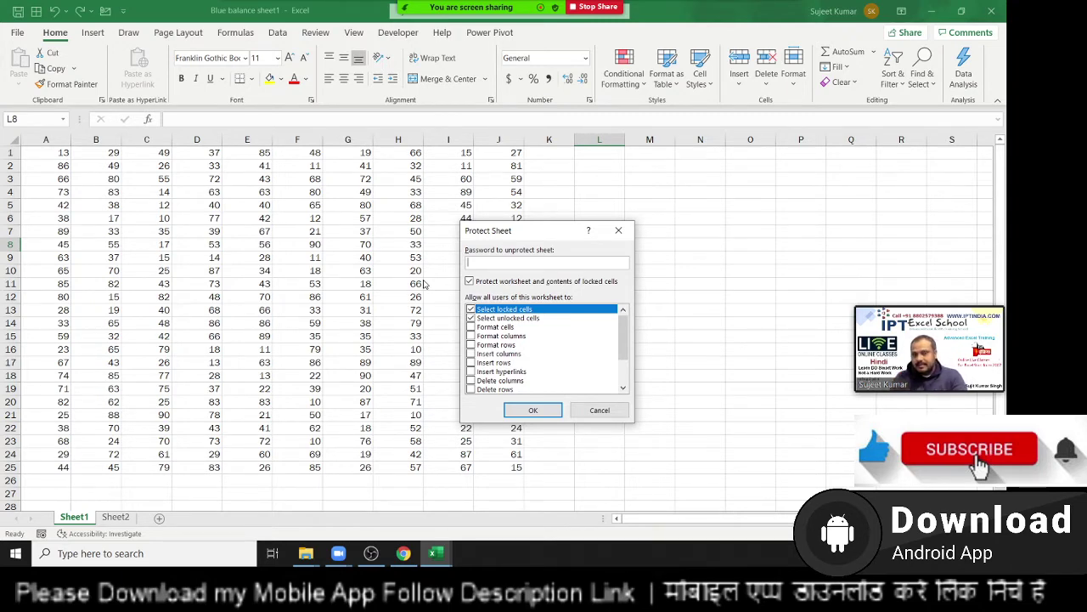
pyautogui.click(471, 327)
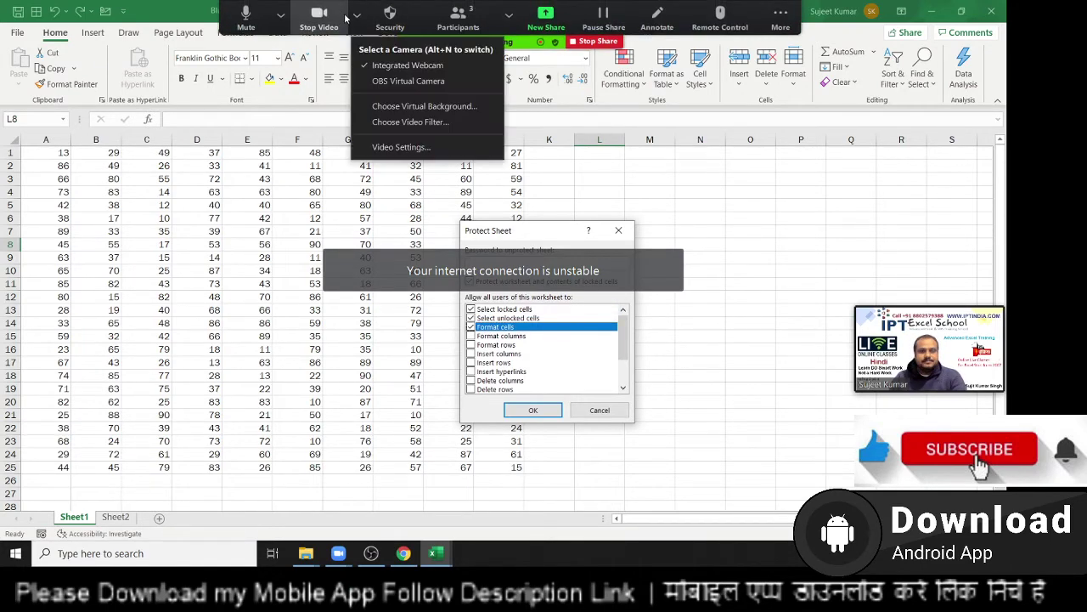
pyautogui.click(324, 22)
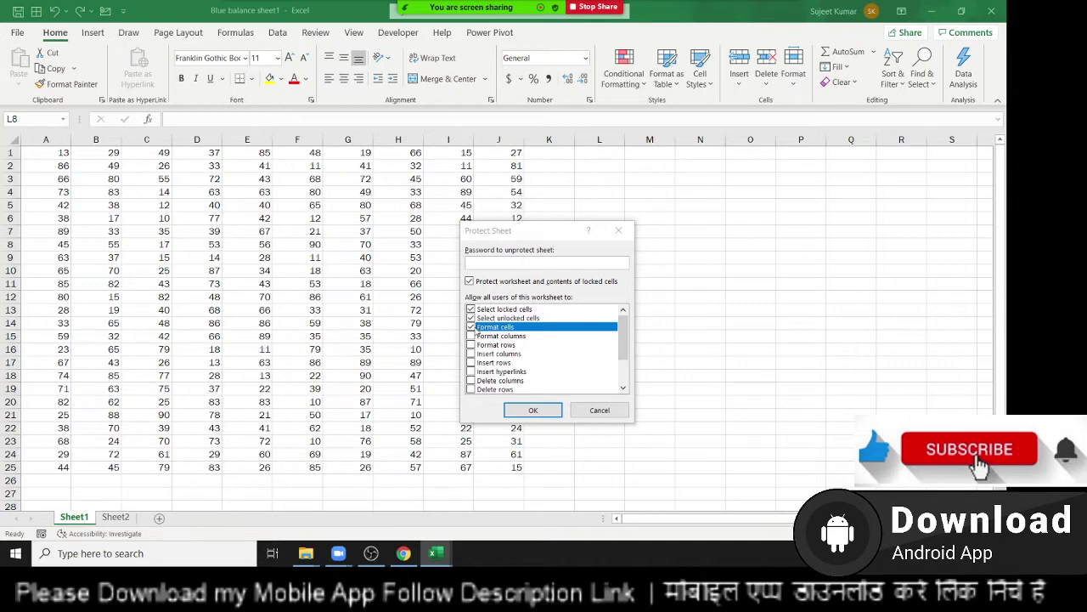
pyautogui.click(474, 329)
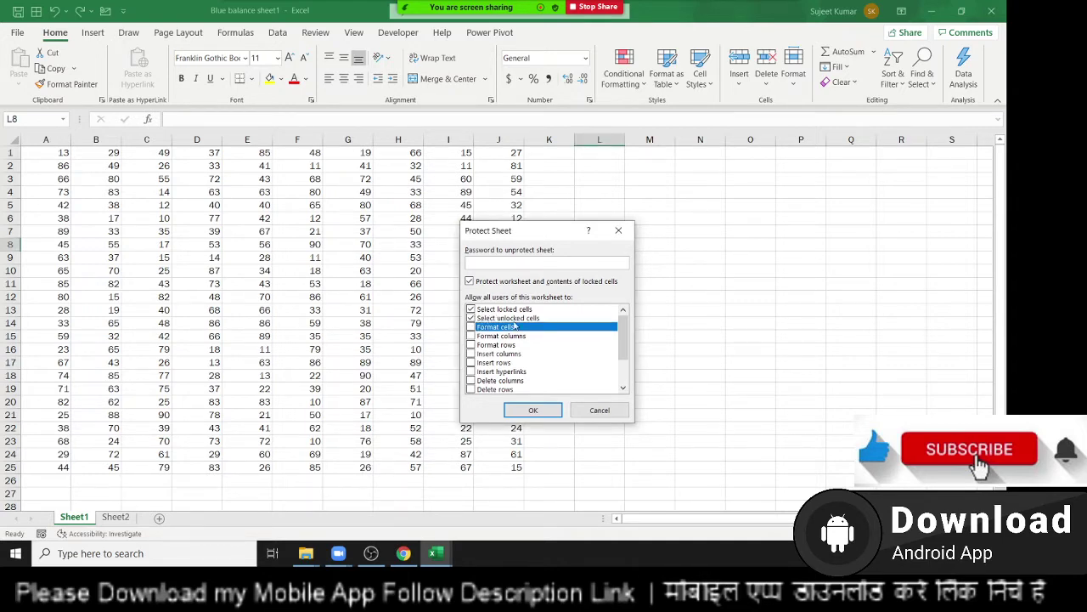
pyautogui.click(472, 318)
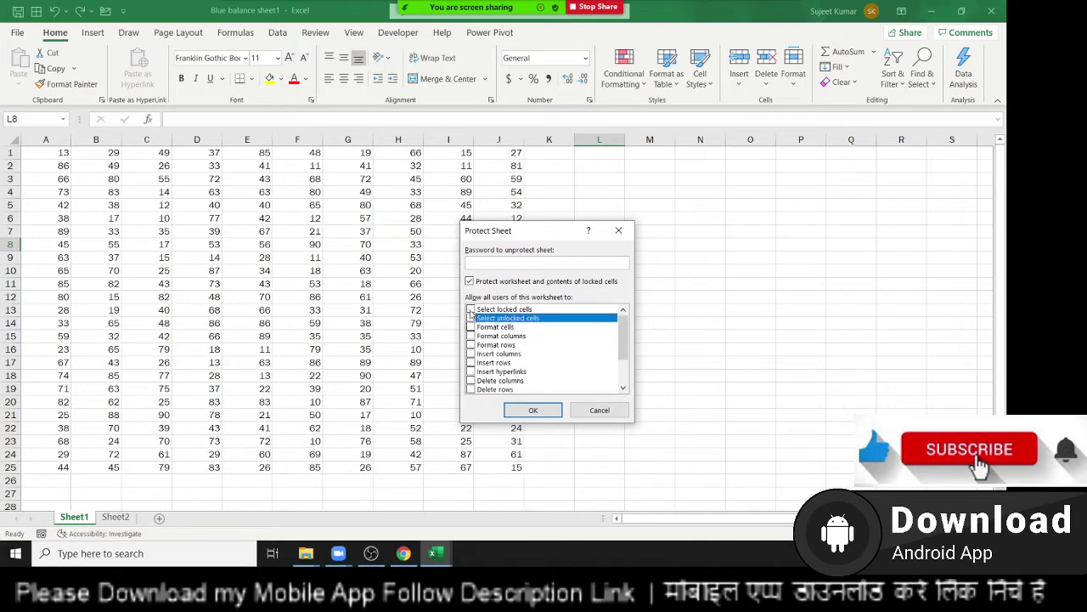
pyautogui.click(546, 415)
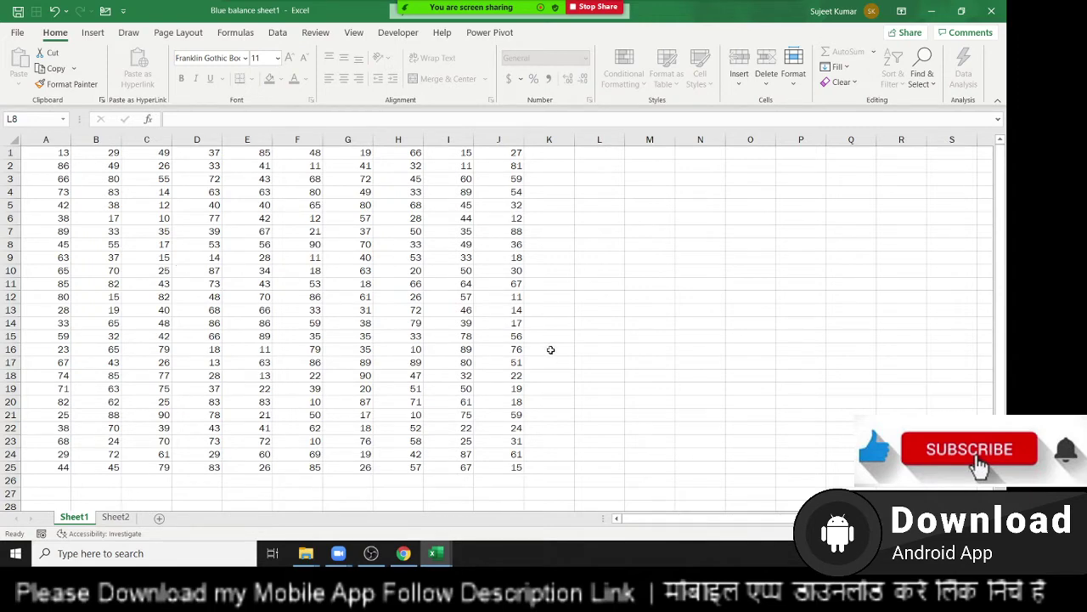
# Copy cell L8, cancel the copy, and choose Unprotect Sheet from the Sheet1 tab menu.
pyautogui.hotkey('ctrl', 'c')
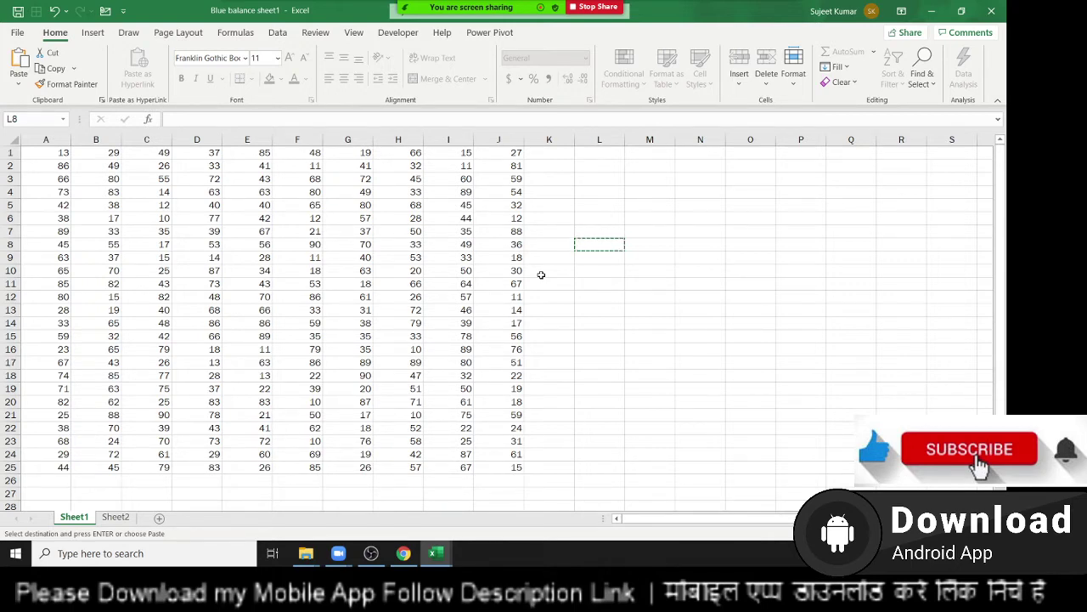
pyautogui.press('Escape')
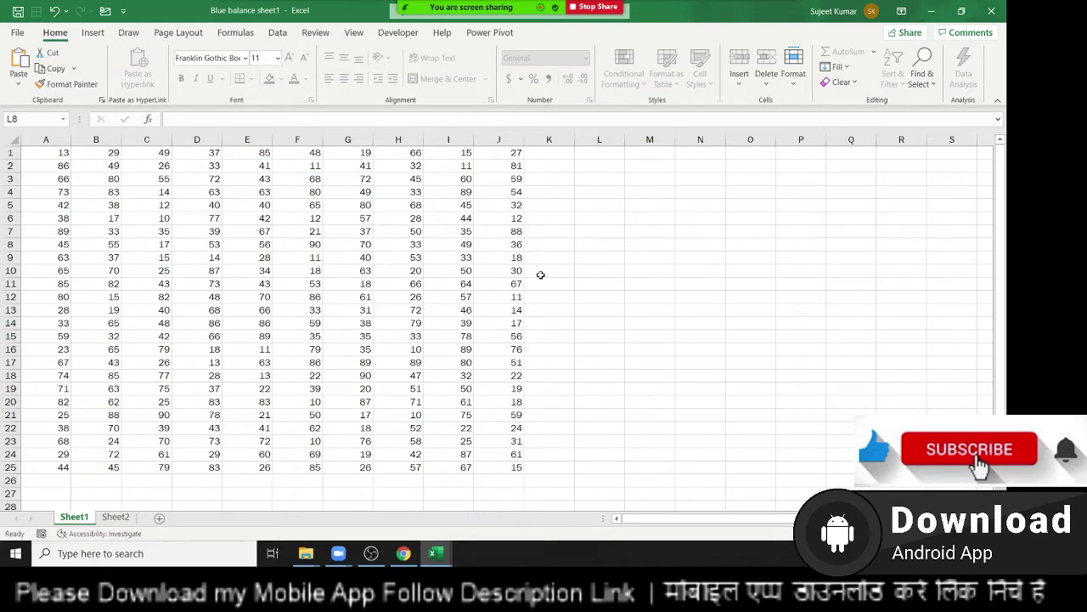
pyautogui.rightClick(75, 520)
pyautogui.press('Escape')
# Open Sheet1's Protect Sheet dialog and drag it to the centre of the grid.
pyautogui.rightClick(97, 524)
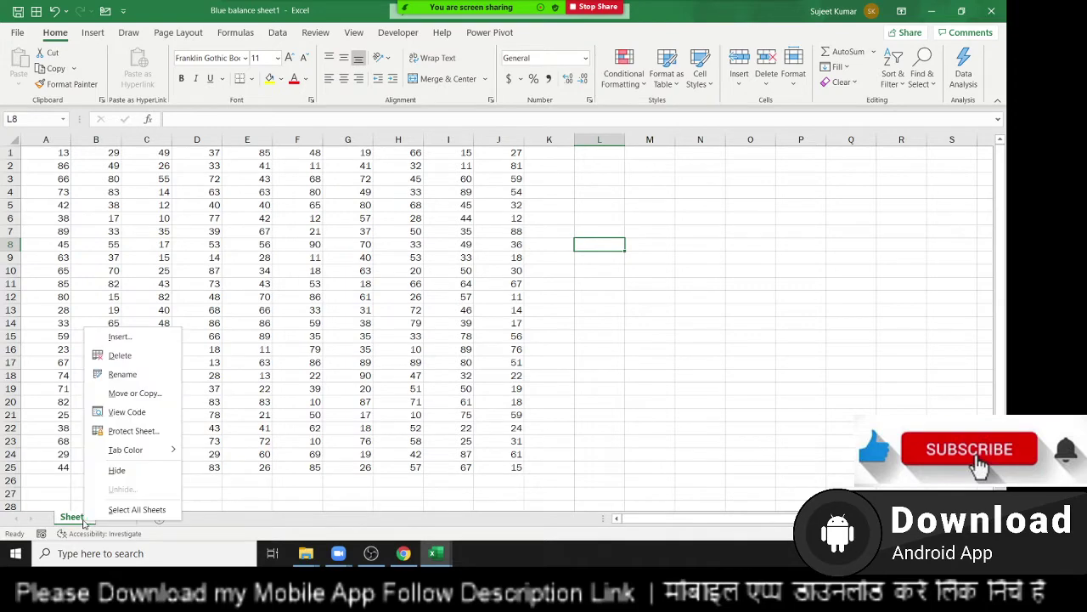
pyautogui.click(116, 437)
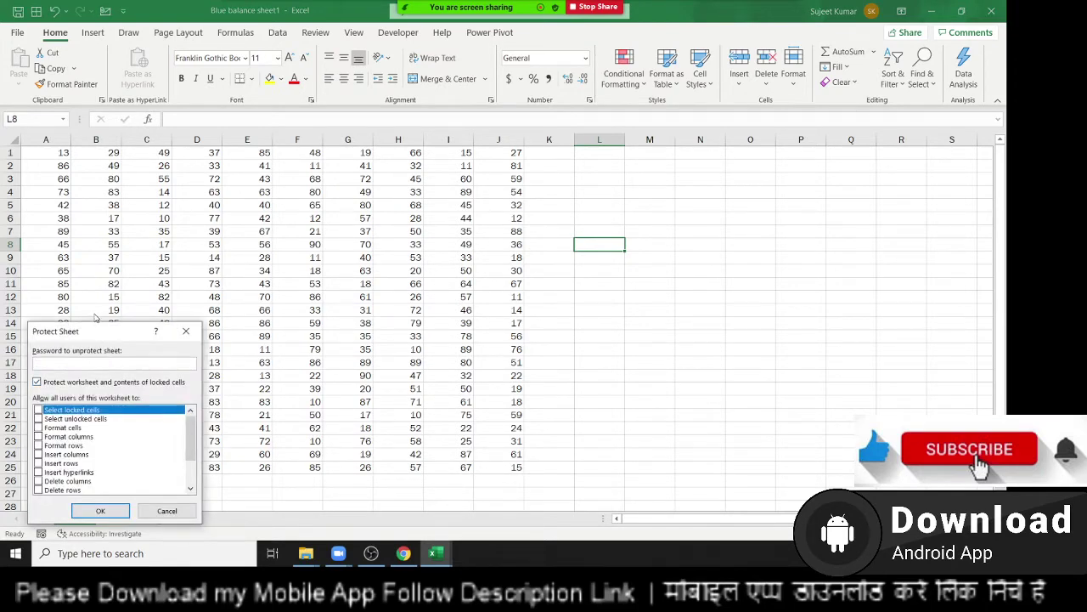
pyautogui.moveTo(96, 328)
pyautogui.mouseDown()
pyautogui.moveTo(351, 311)
pyautogui.moveTo(497, 256)
pyautogui.mouseUp()
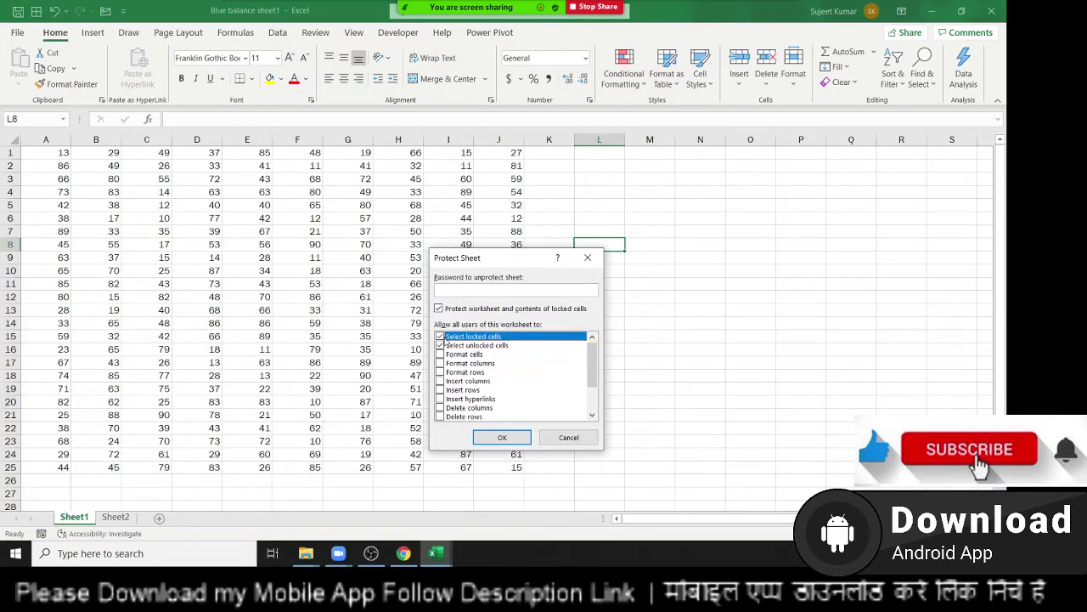
# Scroll through the permission options, cancel without protecting, and go to Sheet2.
pyautogui.scroll(-2, 494, 364)
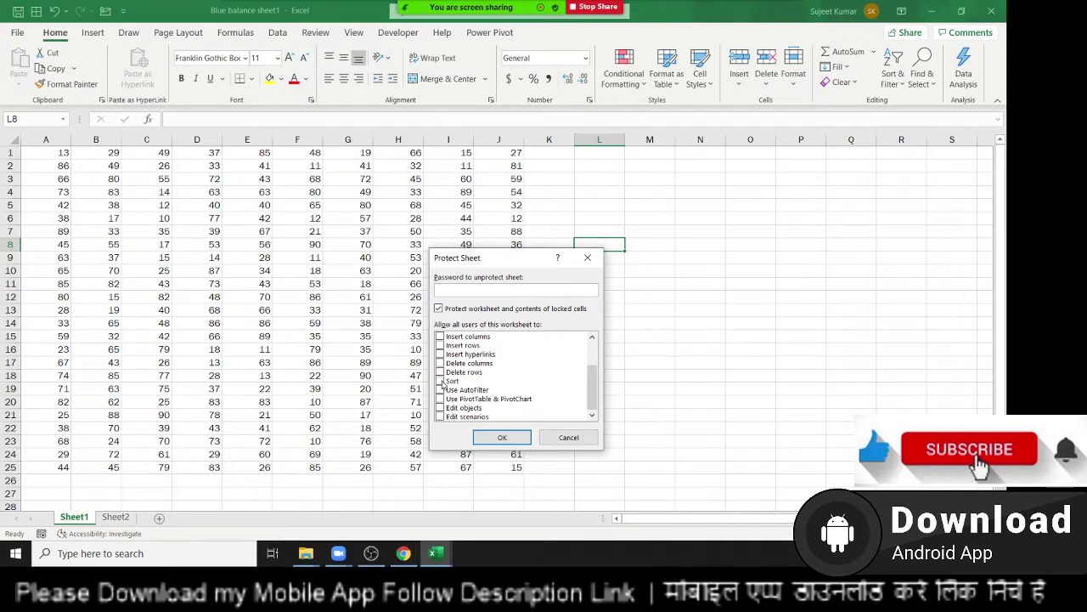
pyautogui.scroll(2, 444, 383)
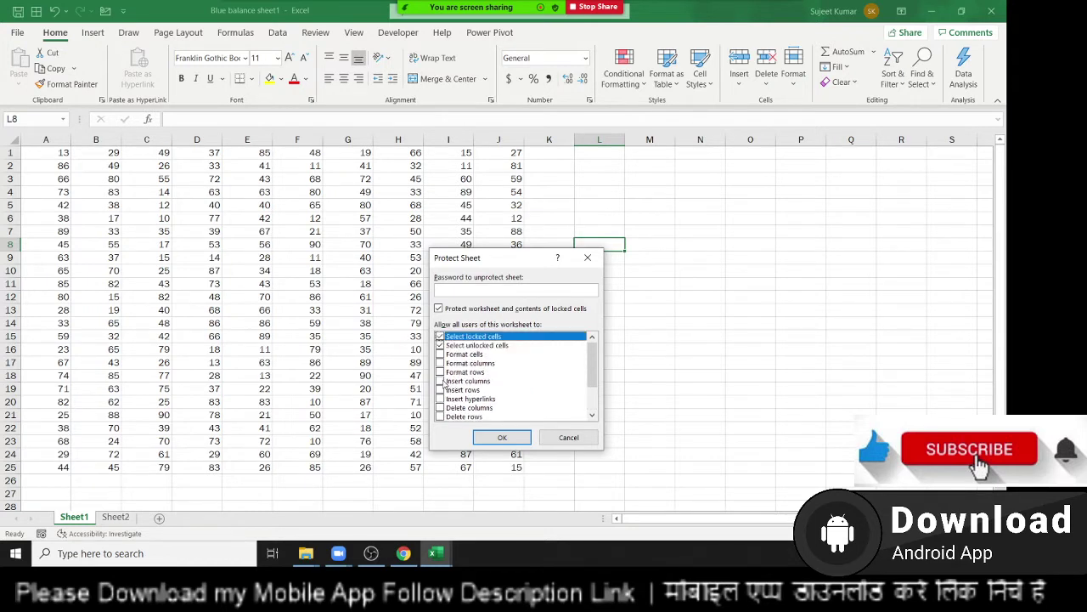
pyautogui.scroll(-2, 443, 384)
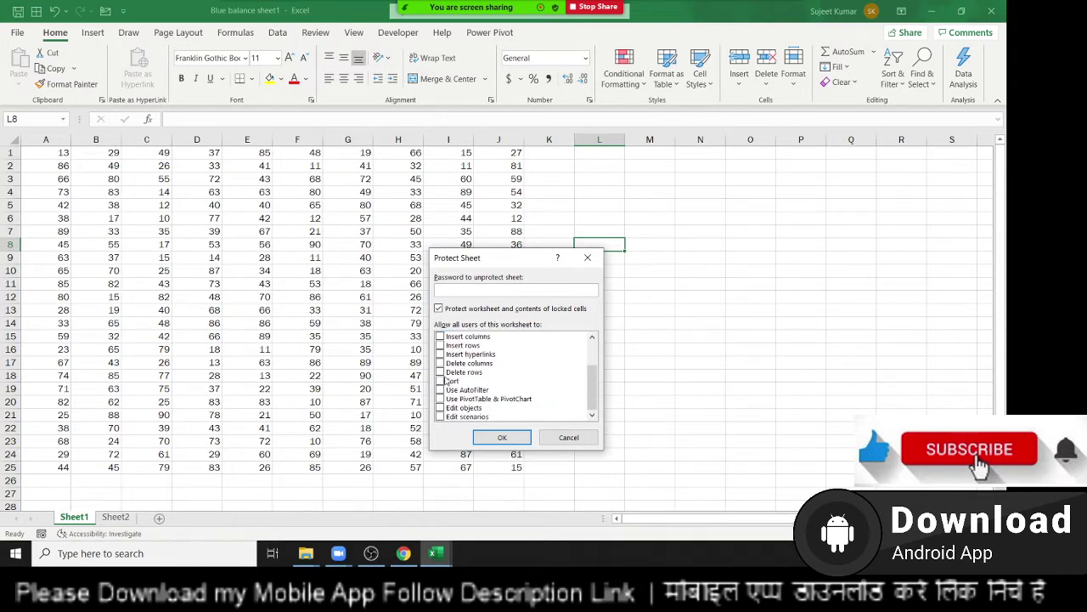
pyautogui.scroll(1, 452, 390)
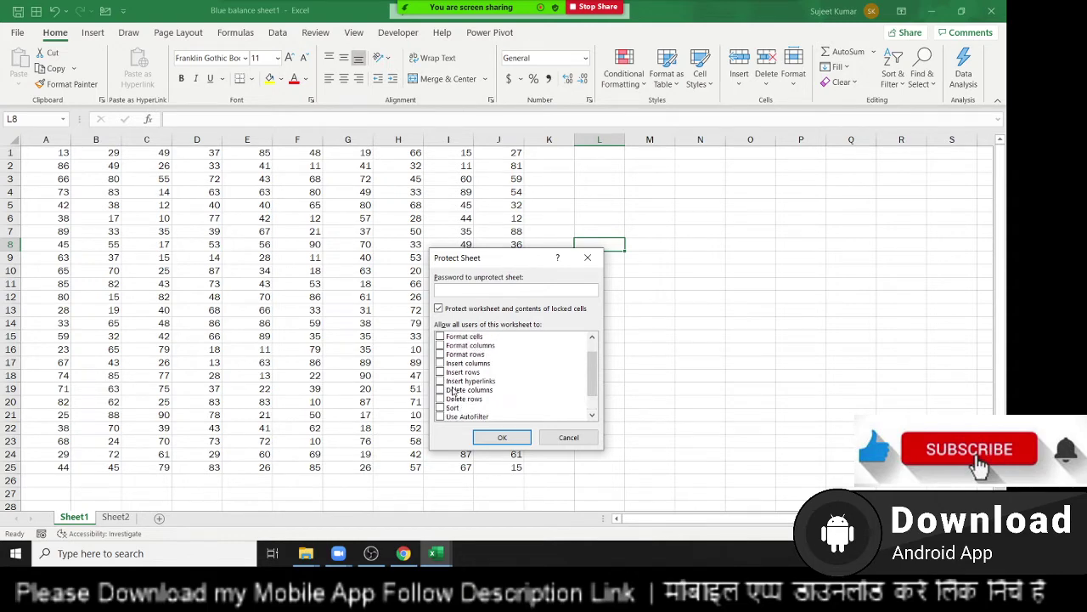
pyautogui.scroll(1, 452, 390)
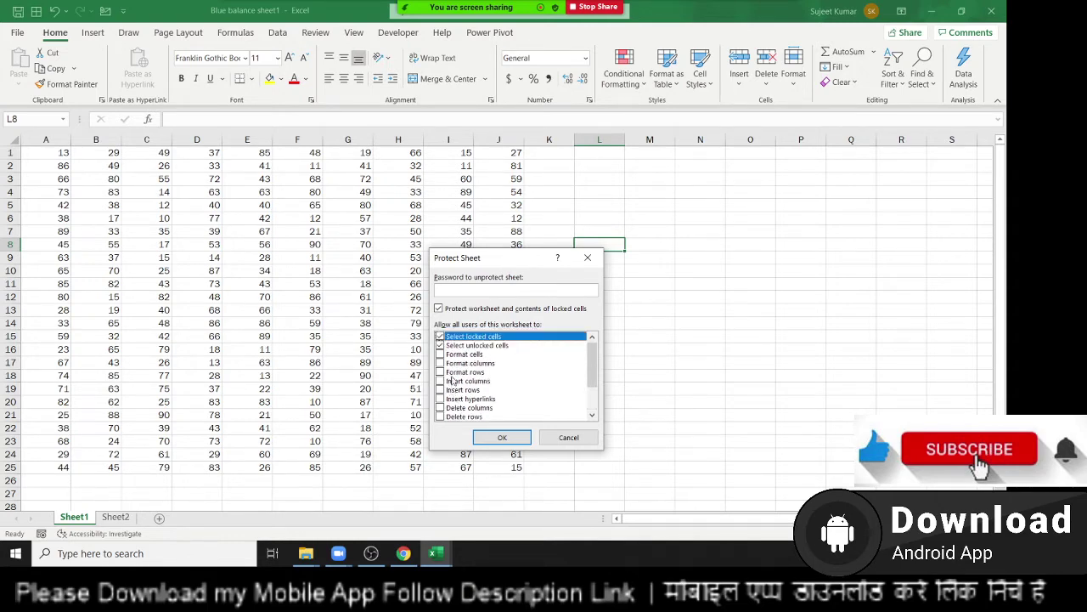
pyautogui.scroll(-2, 452, 381)
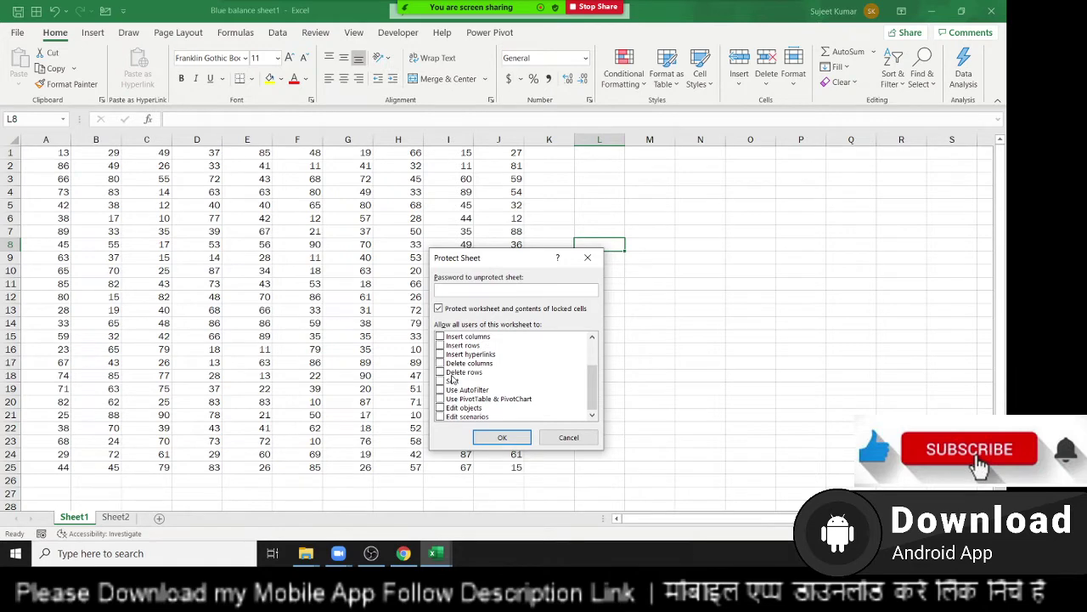
pyautogui.scroll(1, 452, 380)
pyautogui.scroll(1, 452, 380)
pyautogui.scroll(-2, 453, 380)
pyautogui.scroll(2, 451, 384)
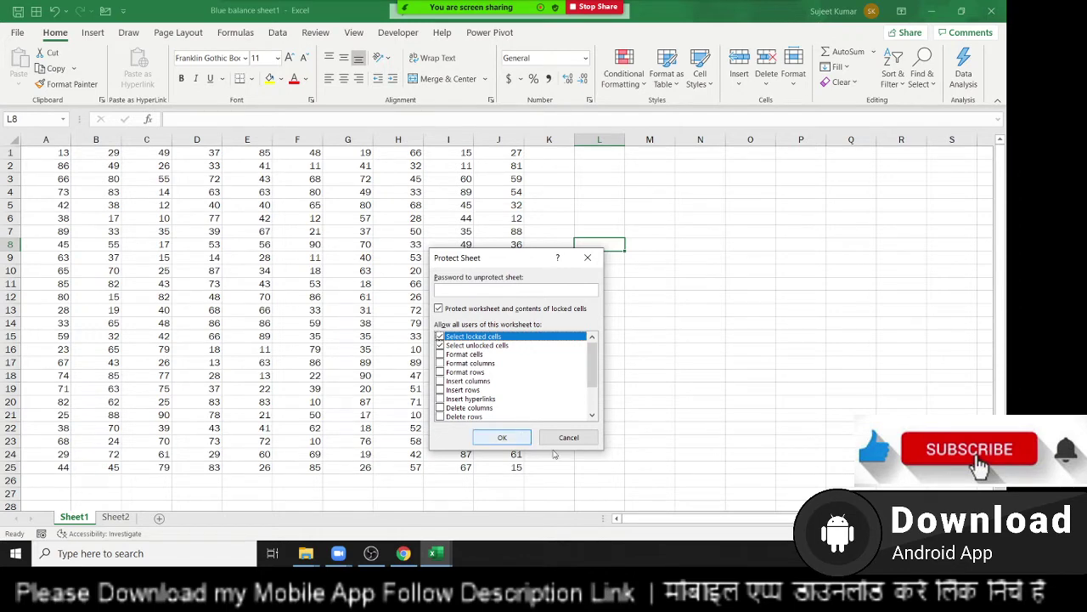
pyautogui.scroll(-2, 518, 405)
pyautogui.scroll(2, 514, 405)
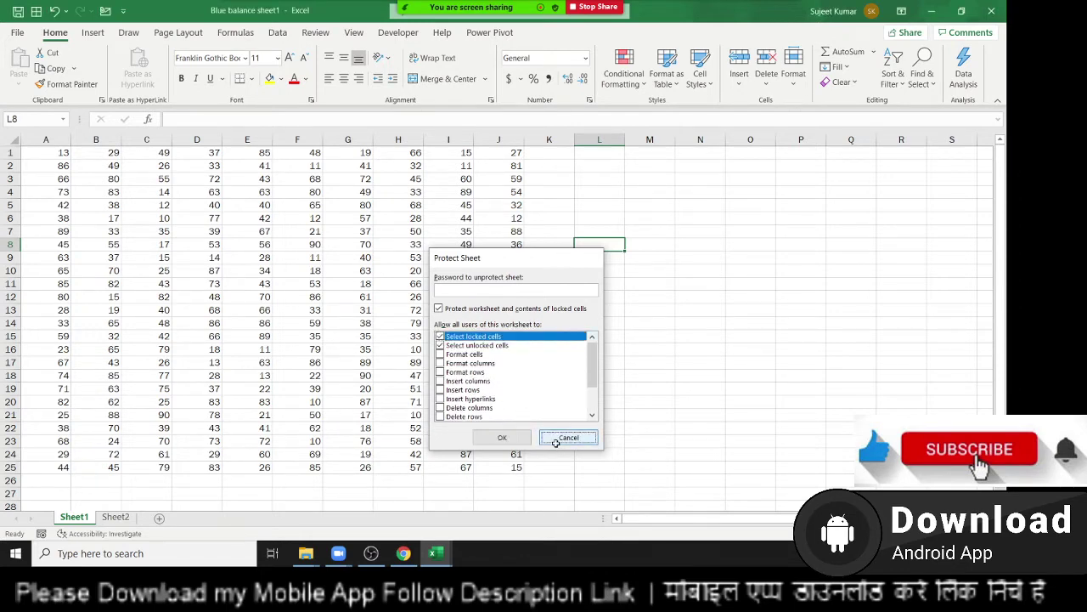
pyautogui.click(565, 437)
pyautogui.click(119, 517)
# Fill D4:I12 on Sheet2 with yellow, then glance at Sheet1 and return.
pyautogui.click(287, 268)
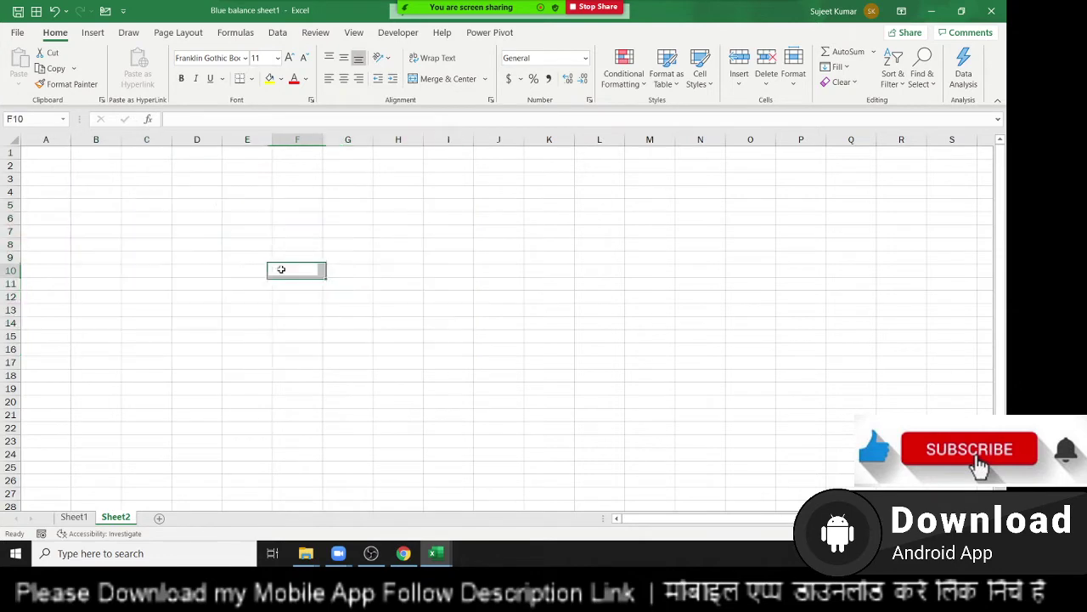
pyautogui.moveTo(204, 188); pyautogui.dragTo(461, 297)
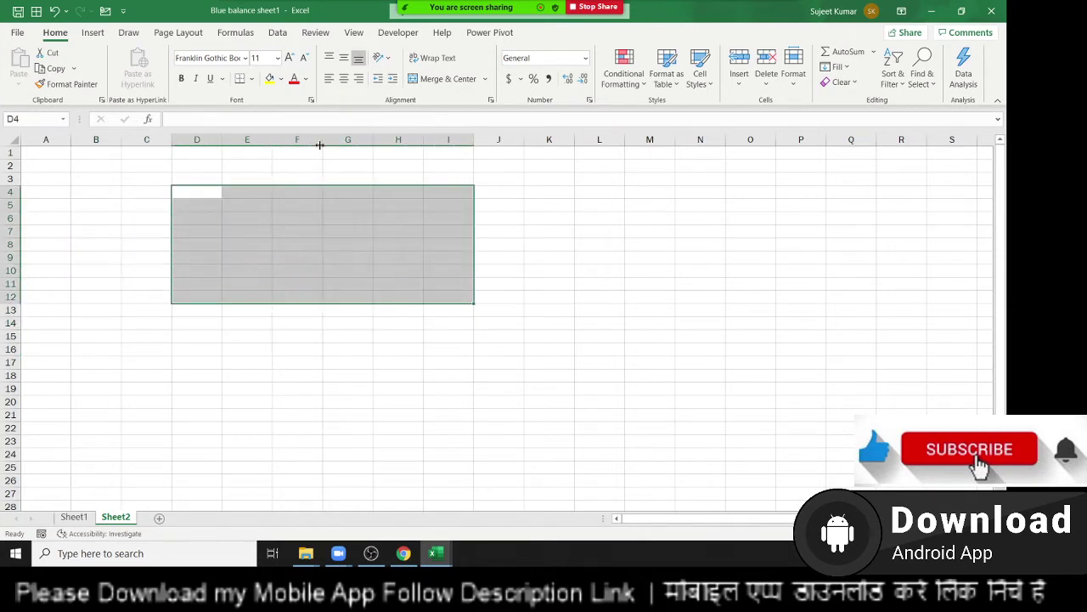
pyautogui.click(268, 78)
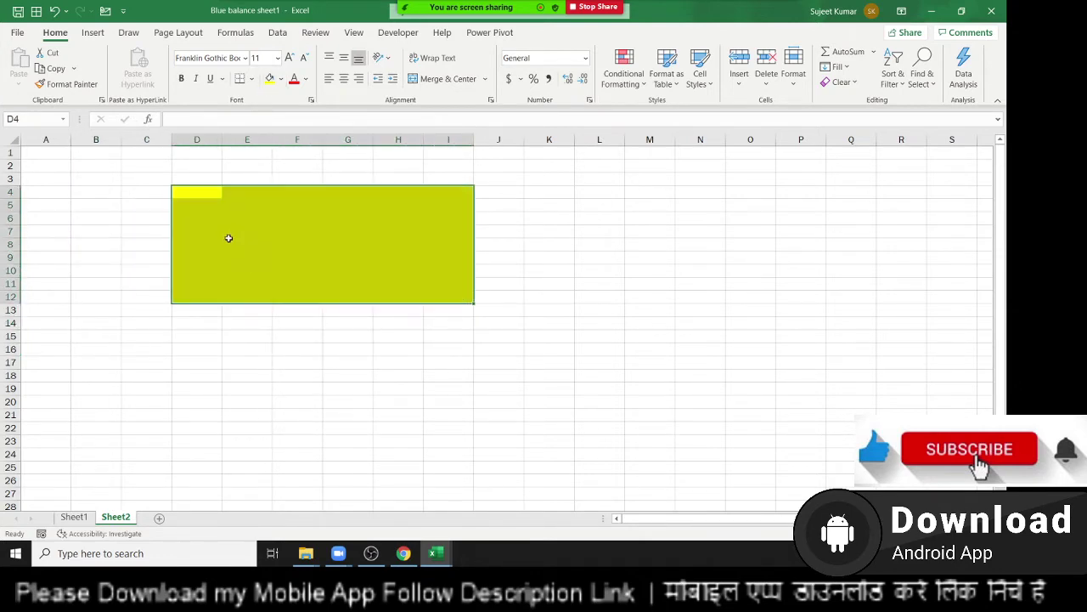
pyautogui.click(74, 516)
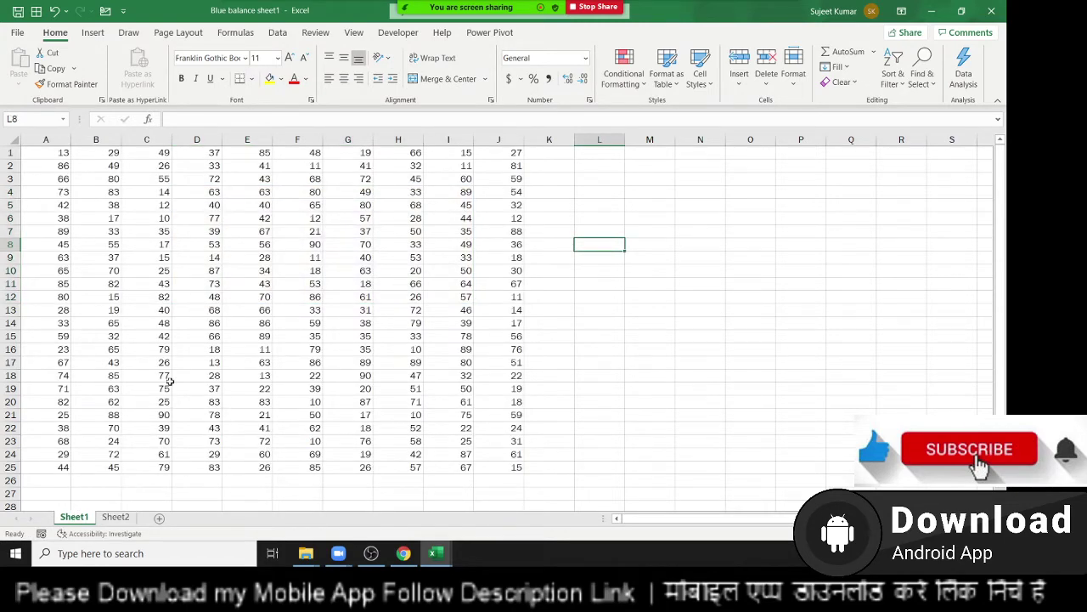
pyautogui.click(124, 517)
# Try typing 'll' in E10, discard it, and move down to E14.
pyautogui.click(208, 300)
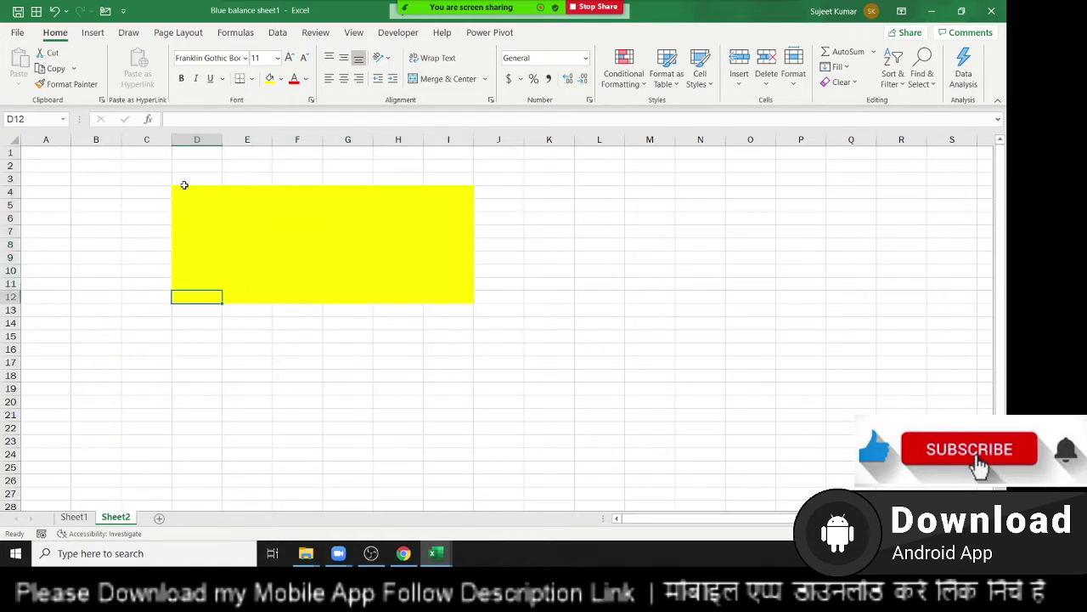
pyautogui.moveTo(185, 180); pyautogui.dragTo(445, 303)
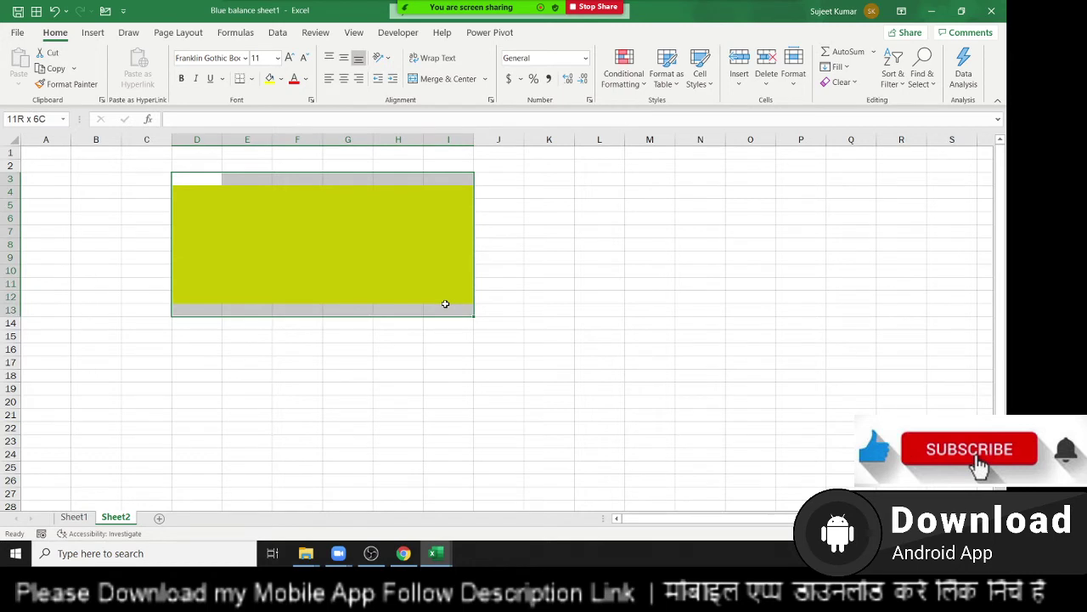
pyautogui.click(243, 269)
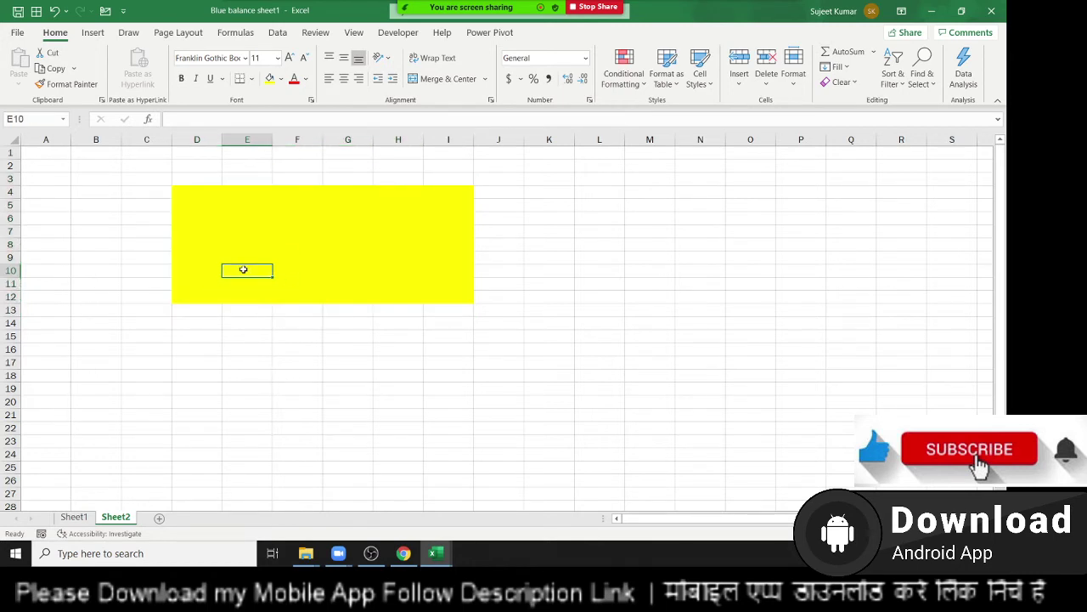
pyautogui.write('ll')
pyautogui.press('Escape')
pyautogui.click(234, 315)
pyautogui.press('Down')
pyautogui.rightClick(128, 518)
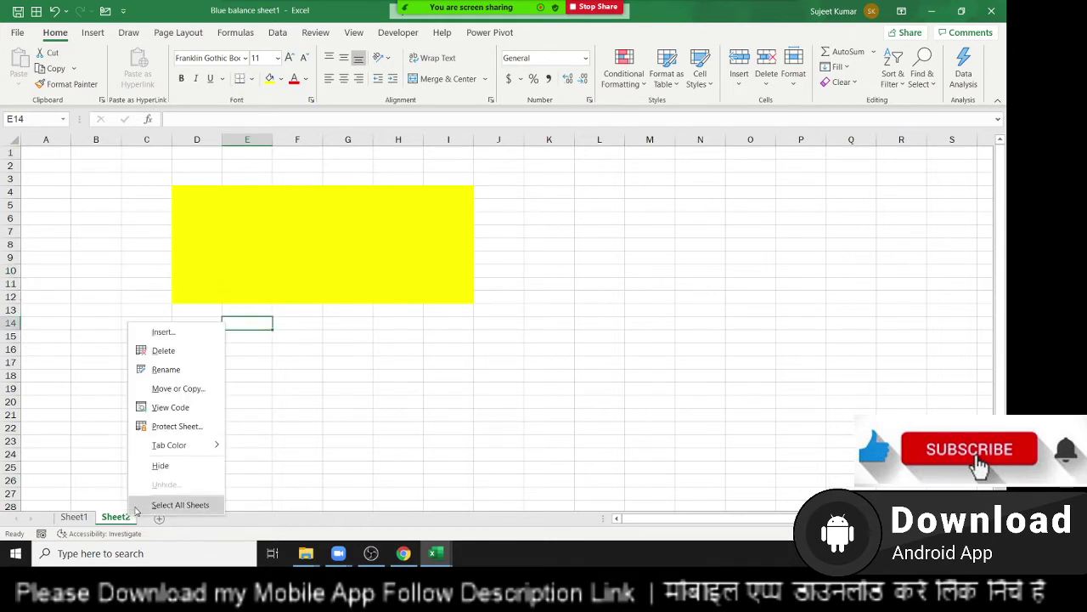
pyautogui.click(157, 422)
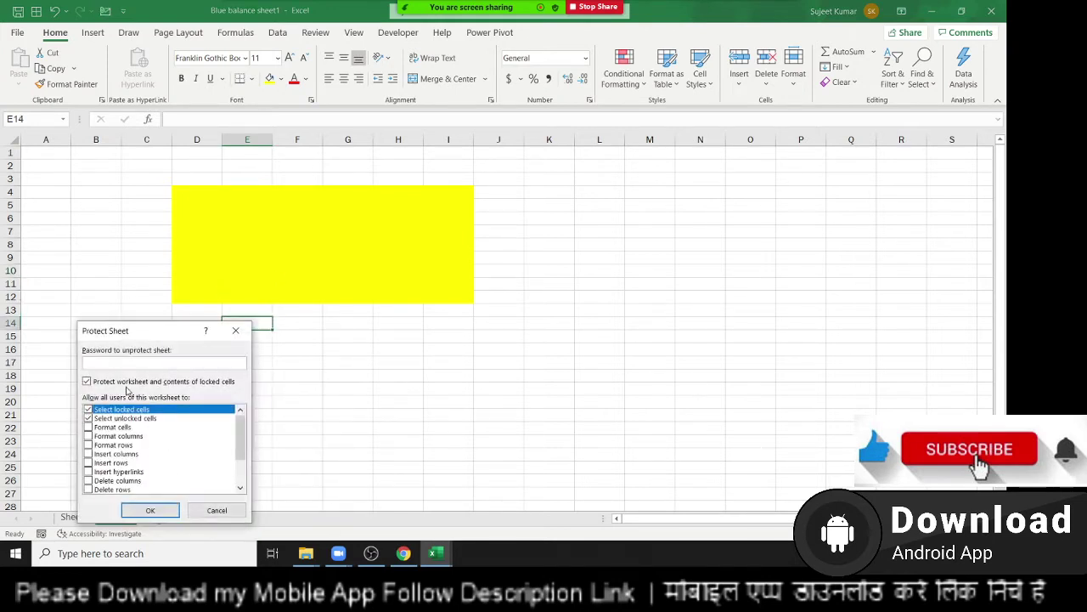
pyautogui.moveTo(125, 336); pyautogui.dragTo(347, 304)
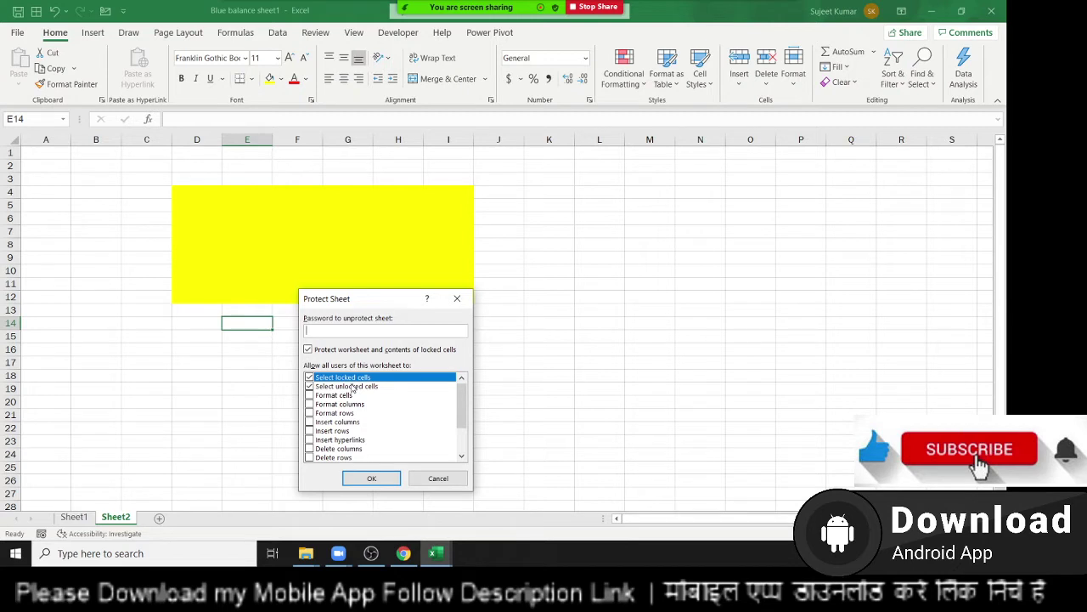
pyautogui.press('Escape')
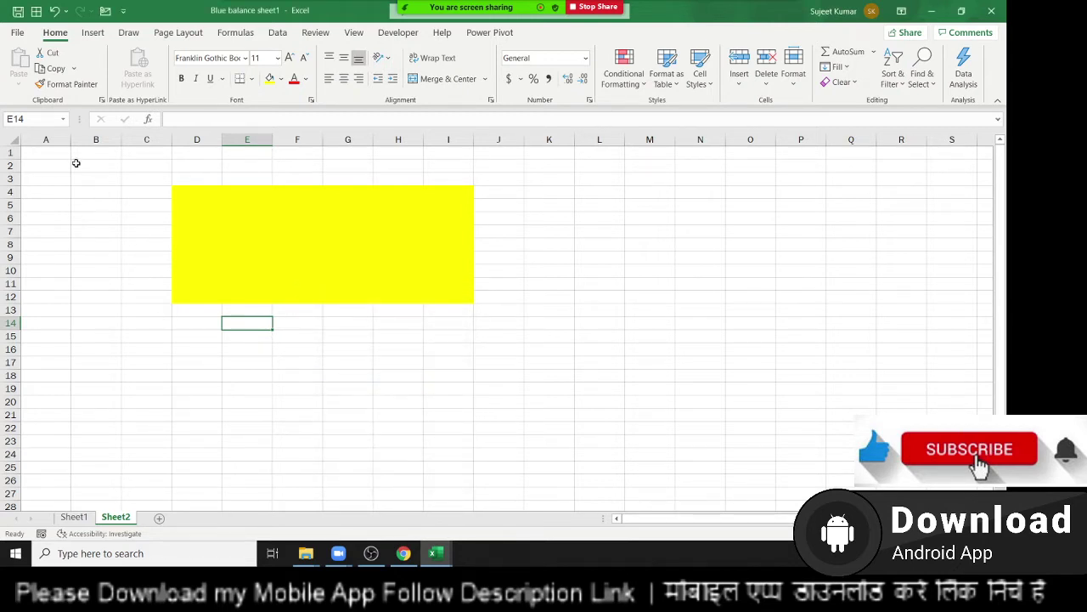
# Enter 1255 in B3, cancel it, then bring up B3's right-click menu.
pyautogui.click(79, 179)
pyautogui.write('1')
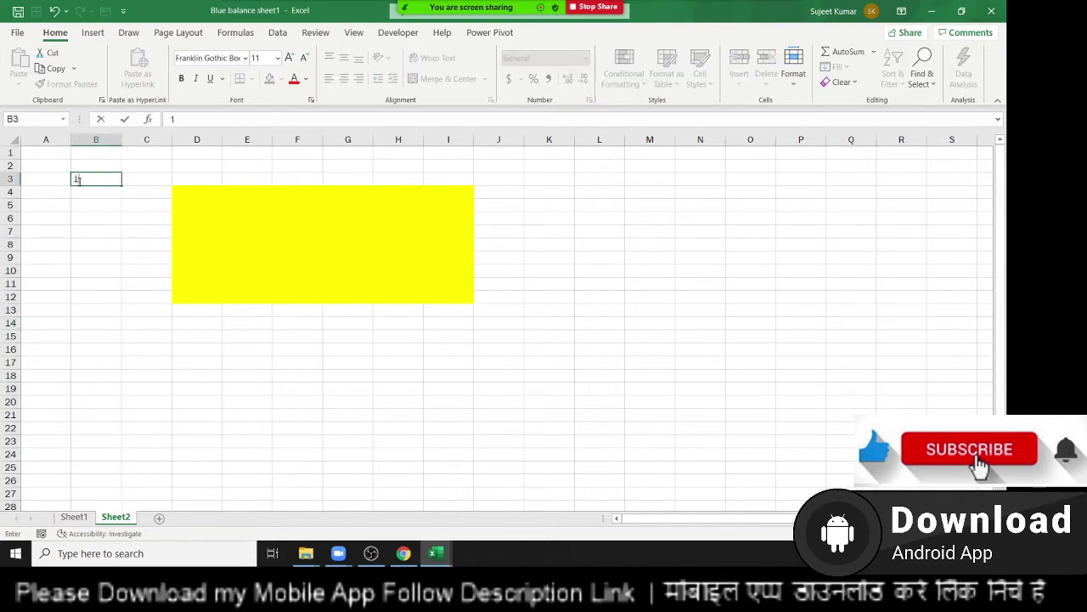
pyautogui.write('255')
pyautogui.press('Escape')
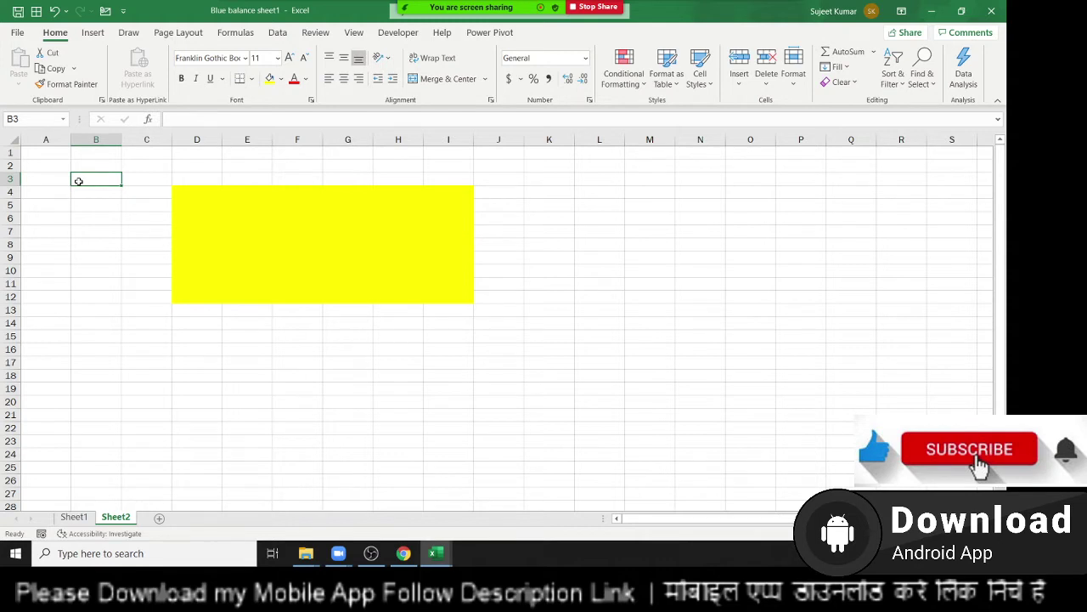
pyautogui.rightClick(78, 181)
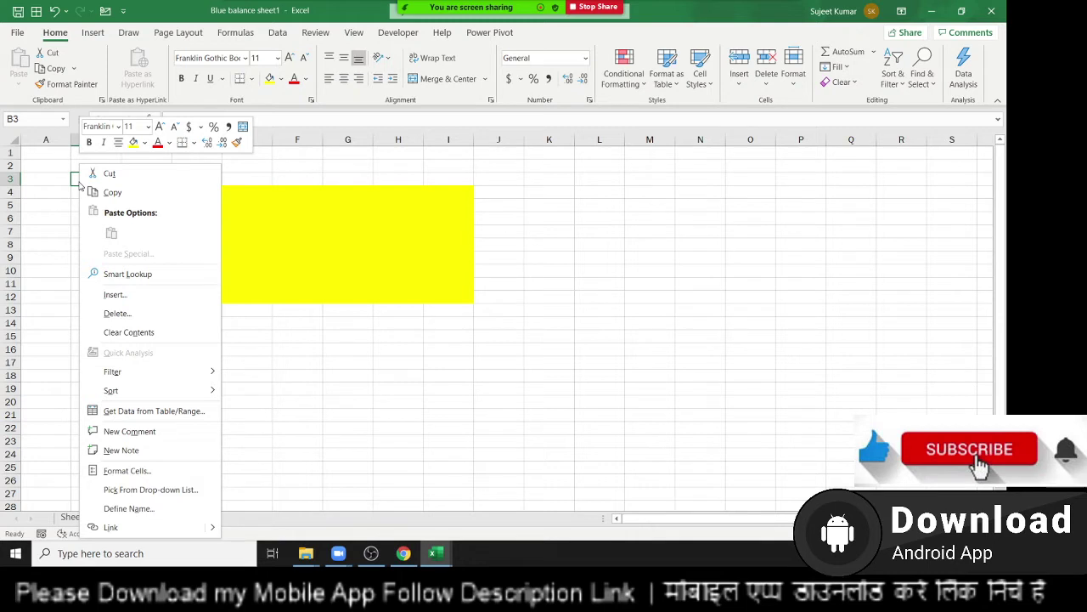
# In B3's Format Cells Protection tab, clear Locked and confirm.
pyautogui.click(121, 477)
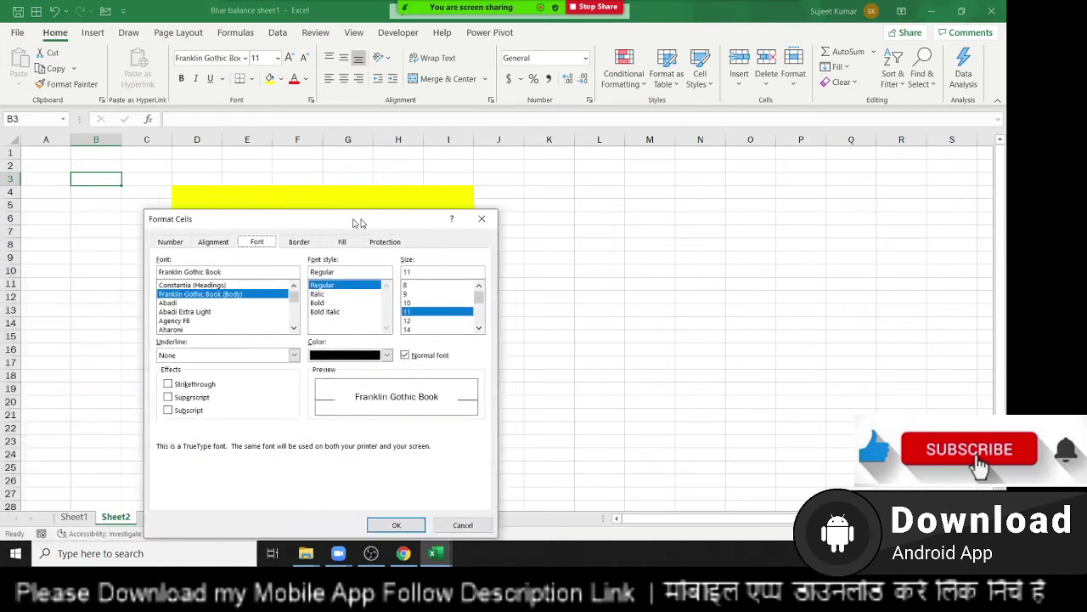
pyautogui.moveTo(212, 218); pyautogui.dragTo(561, 194)
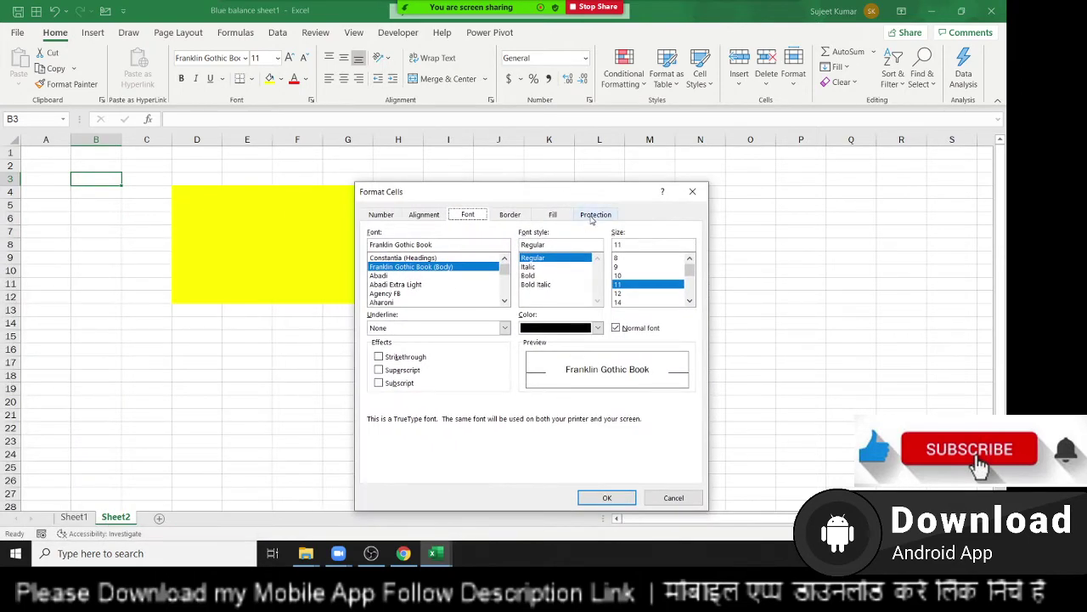
pyautogui.click(595, 216)
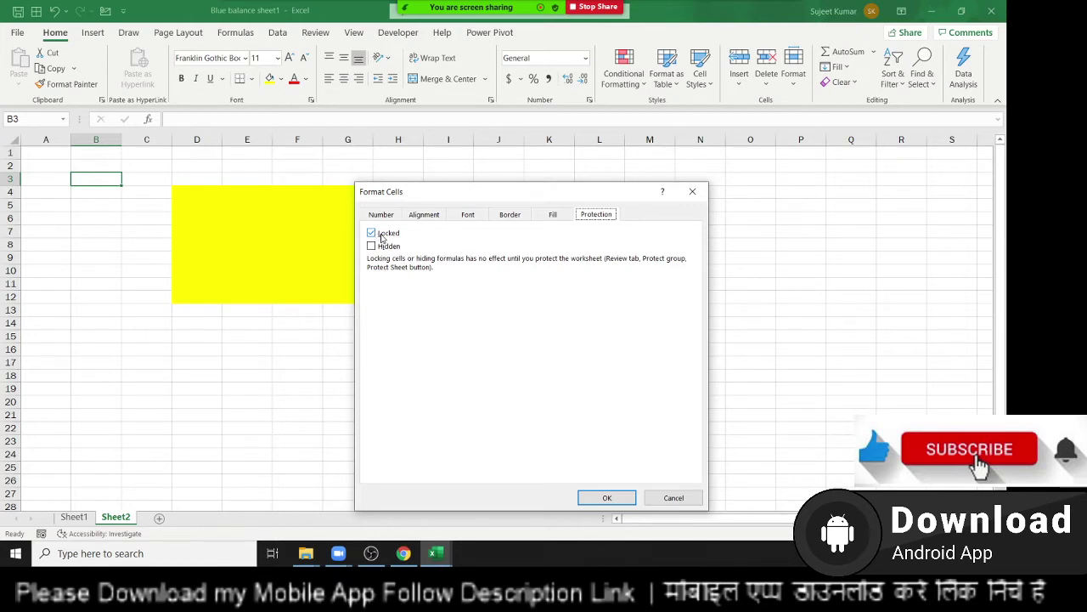
pyautogui.click(371, 232)
pyautogui.press('Return')
pyautogui.click(255, 373)
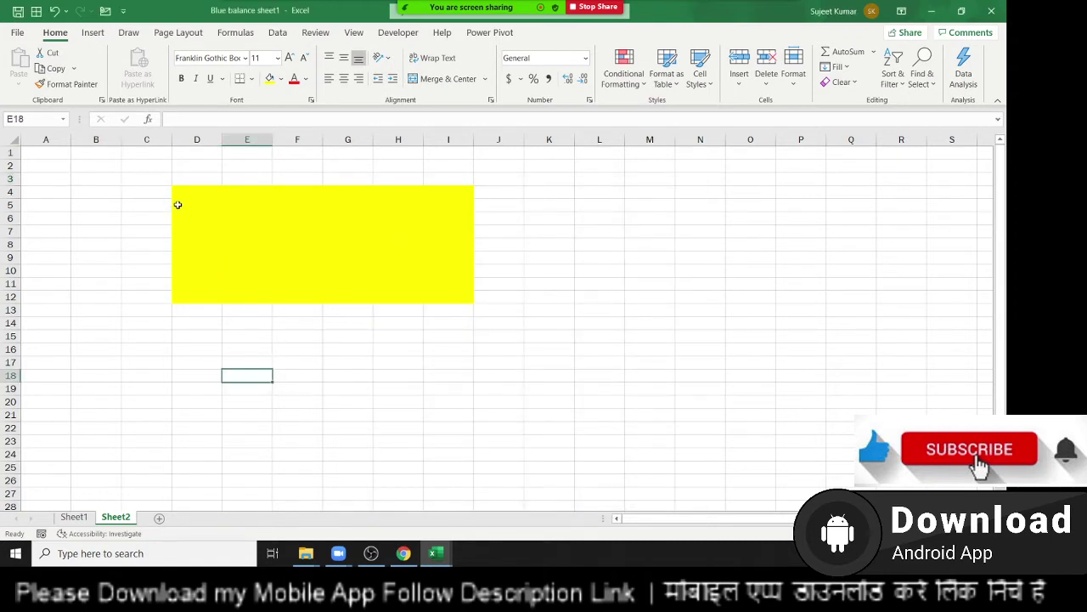
# Select D4:I12 and clear its Locked option under Format Cells > Protection.
pyautogui.moveTo(178, 195)
pyautogui.mouseDown()
pyautogui.moveTo(393, 267)
pyautogui.moveTo(439, 299)
pyautogui.mouseUp()
pyautogui.rightClick(439, 298)
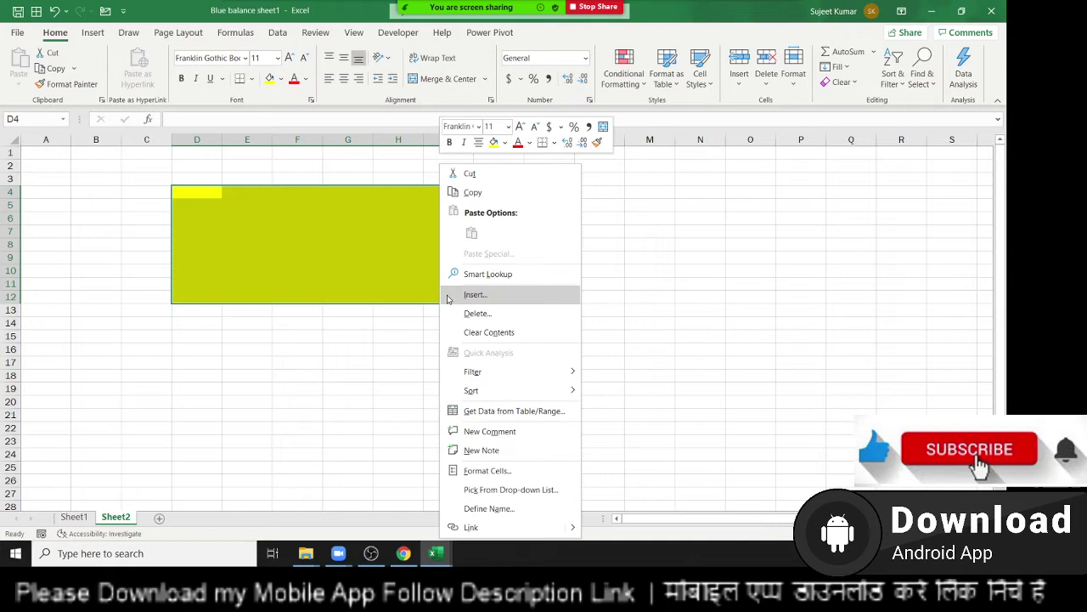
pyautogui.click(488, 470)
pyautogui.click(330, 257)
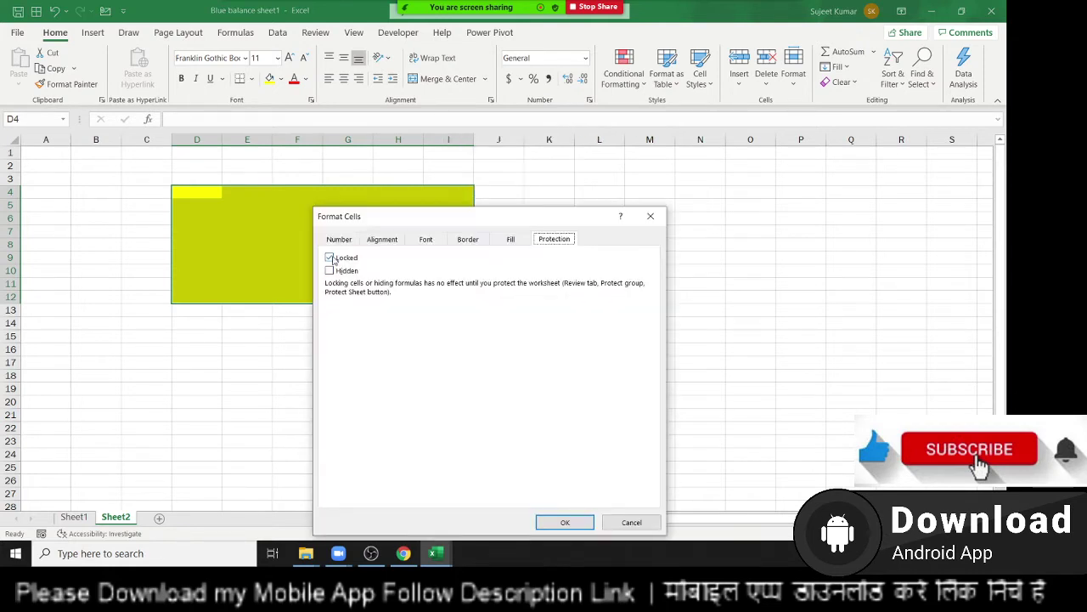
pyautogui.click(330, 257)
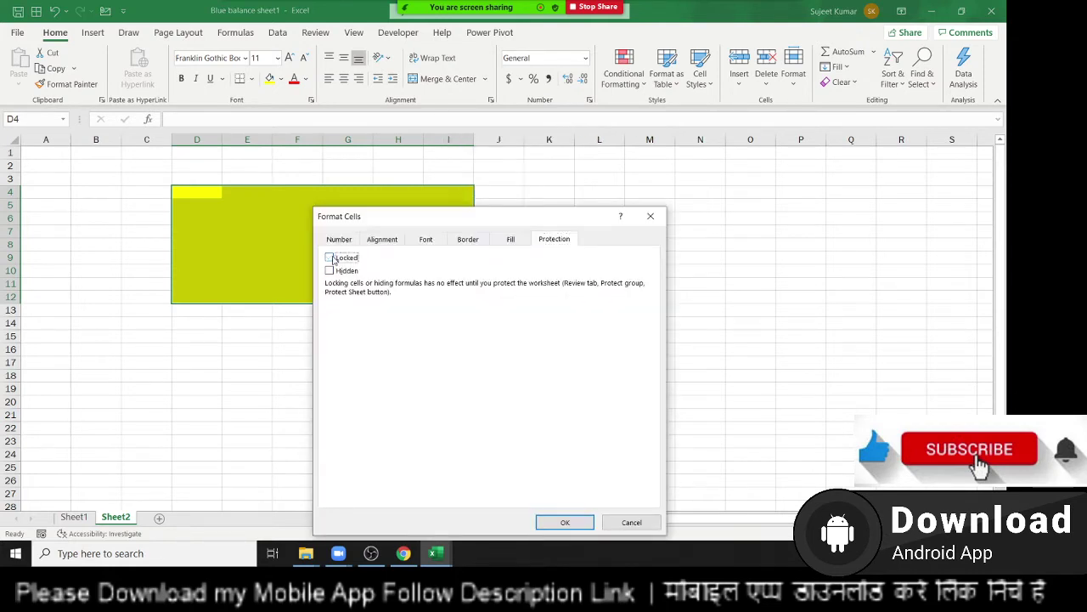
pyautogui.click(566, 522)
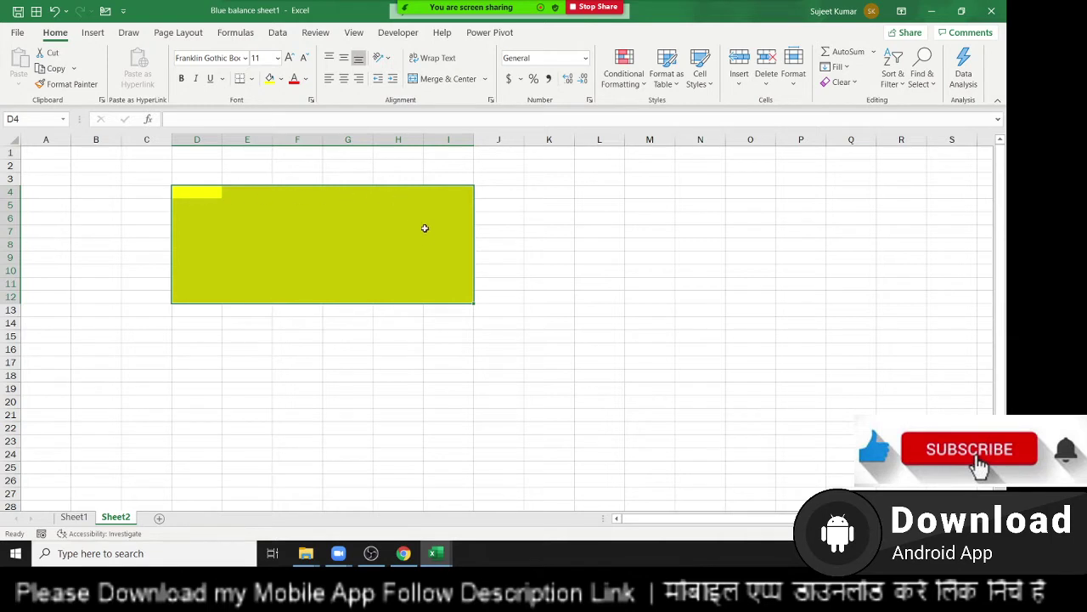
# Protect Sheet2 from its tab menu, leaving the password blank.
pyautogui.moveTo(125, 297); pyautogui.dragTo(125, 178)
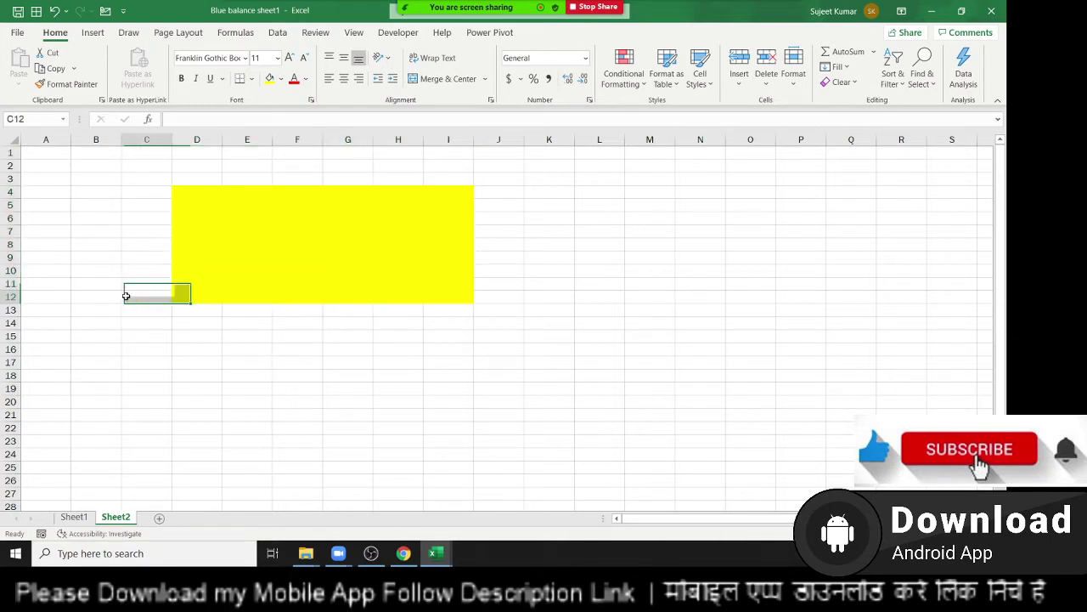
pyautogui.click(174, 340)
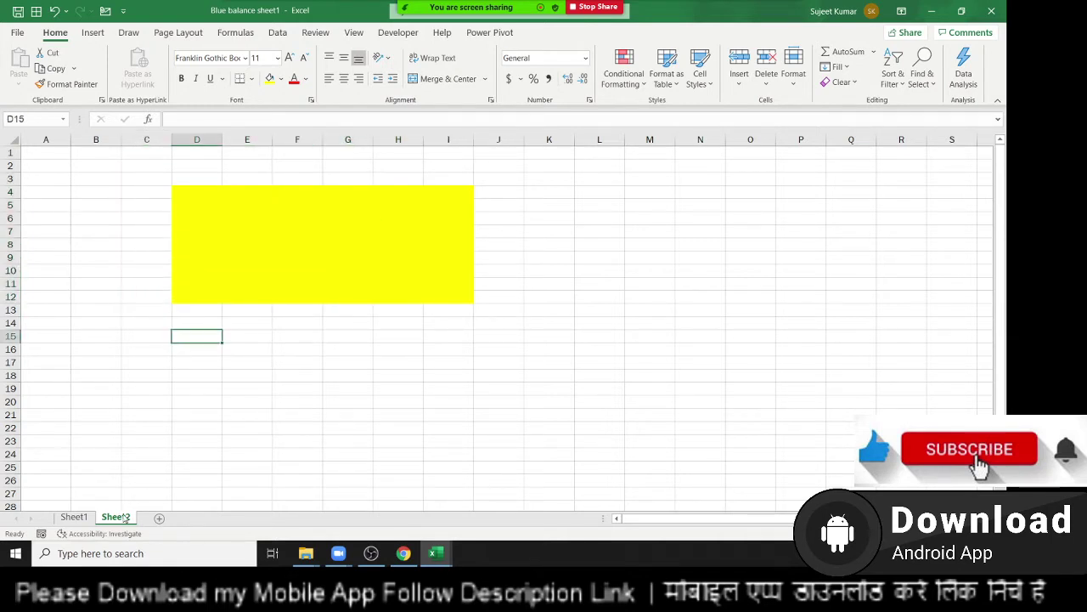
pyautogui.rightClick(124, 518)
pyautogui.click(171, 425)
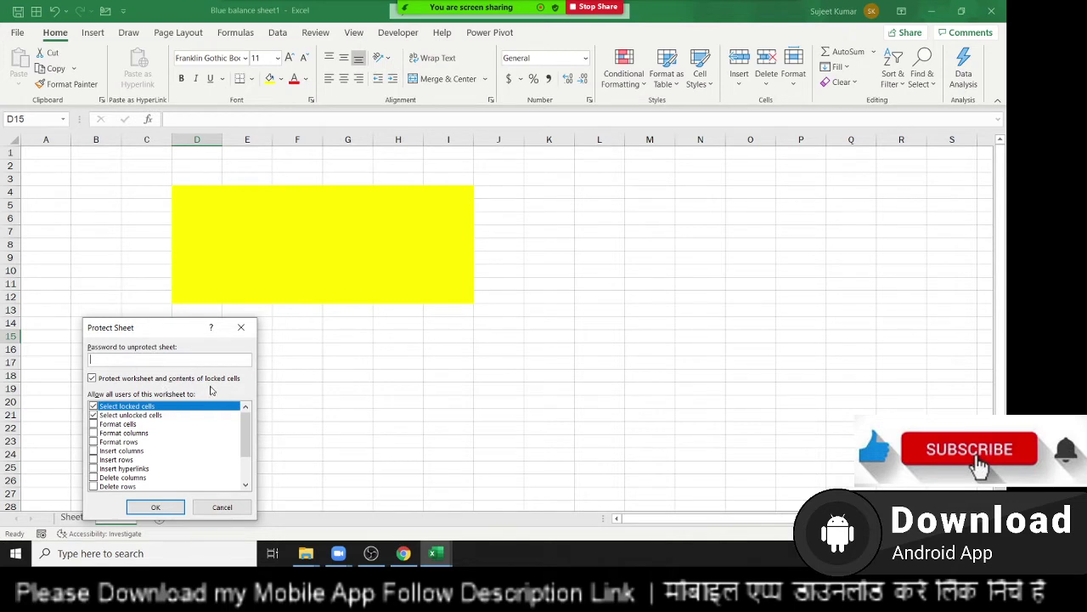
pyautogui.click(168, 513)
# Try editing two locked cells outside the yellow block, dismissing each protection warning.
pyautogui.click(264, 365)
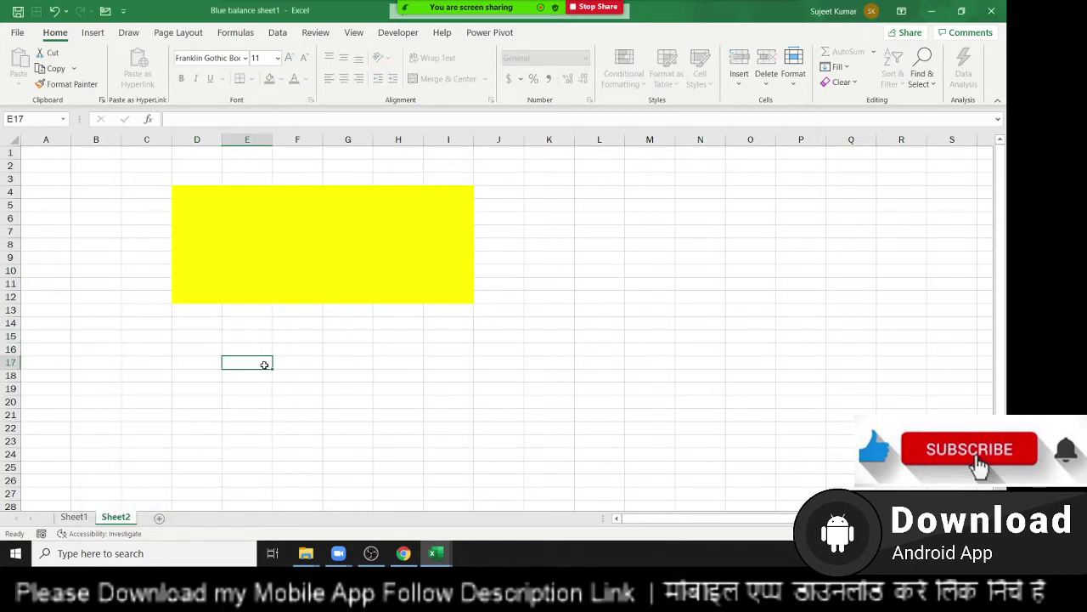
pyautogui.doubleClick(255, 366)
pyautogui.click(508, 313)
pyautogui.click(151, 231)
pyautogui.doubleClick(65, 206)
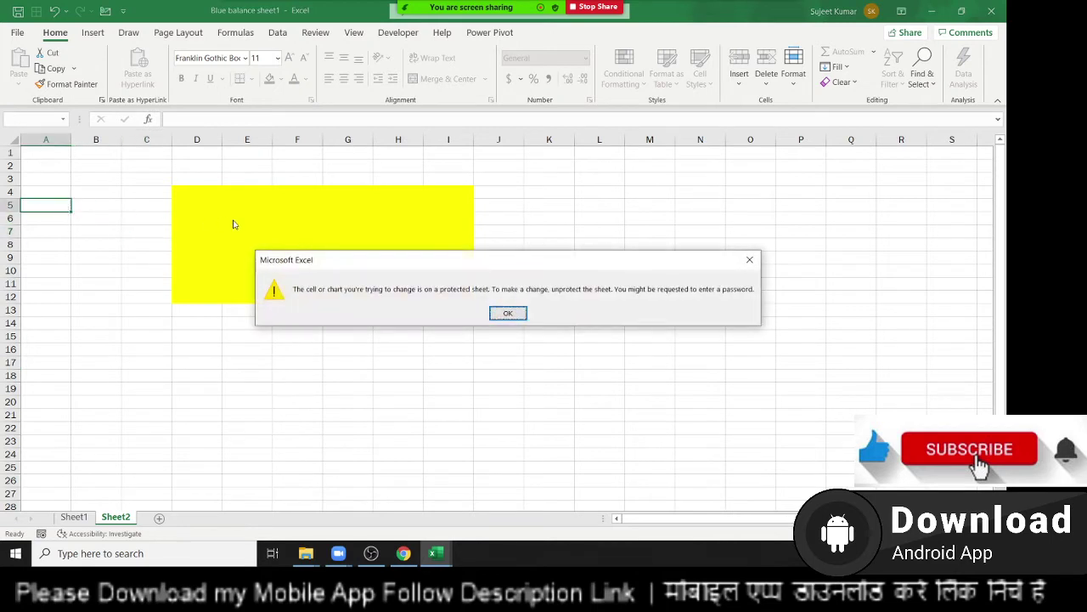
pyautogui.click(507, 314)
# Type 'sdf' into G8, F9, E6, G7 and H7, and 'dsf' into H10.
pyautogui.click(347, 244)
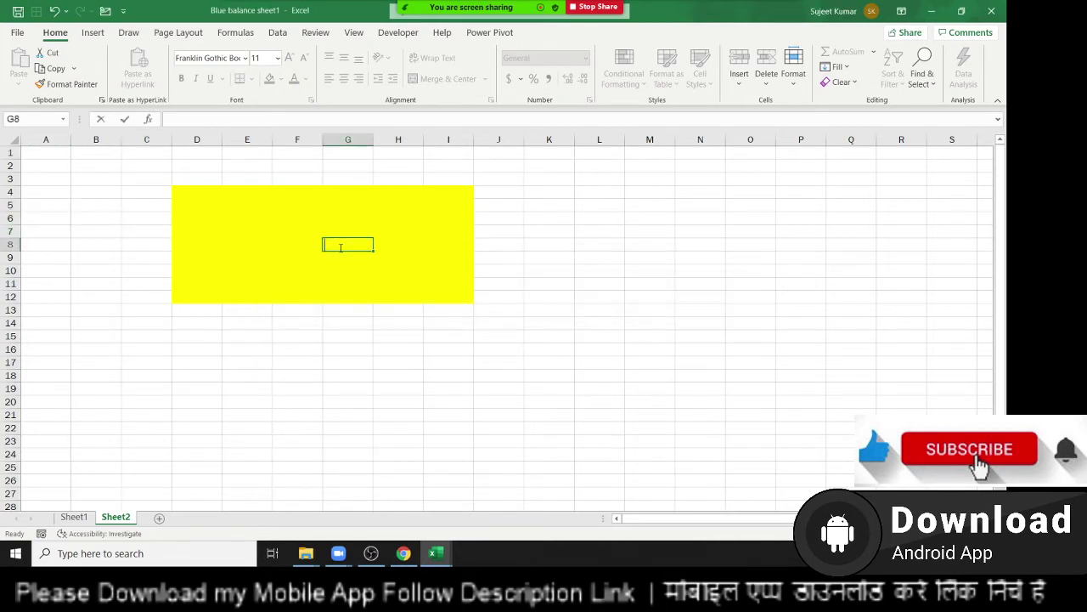
pyautogui.write('sdf')
pyautogui.click(274, 266)
pyautogui.write('sdf')
pyautogui.click(247, 218)
pyautogui.write('sdf')
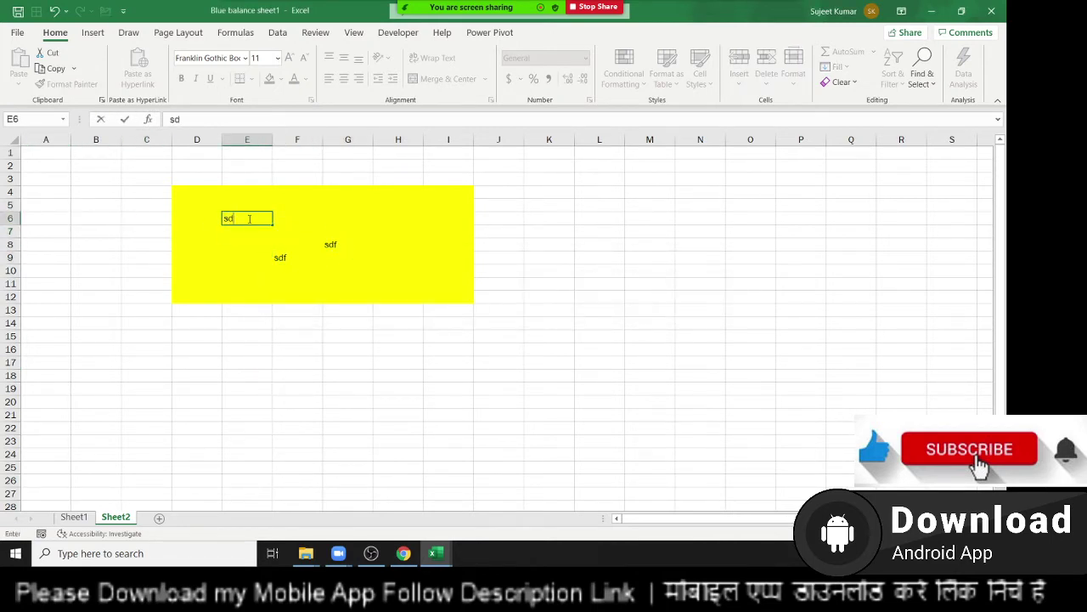
pyautogui.click(363, 226)
pyautogui.write('sdf')
pyautogui.click(384, 270)
pyautogui.write('dsf')
pyautogui.click(399, 255)
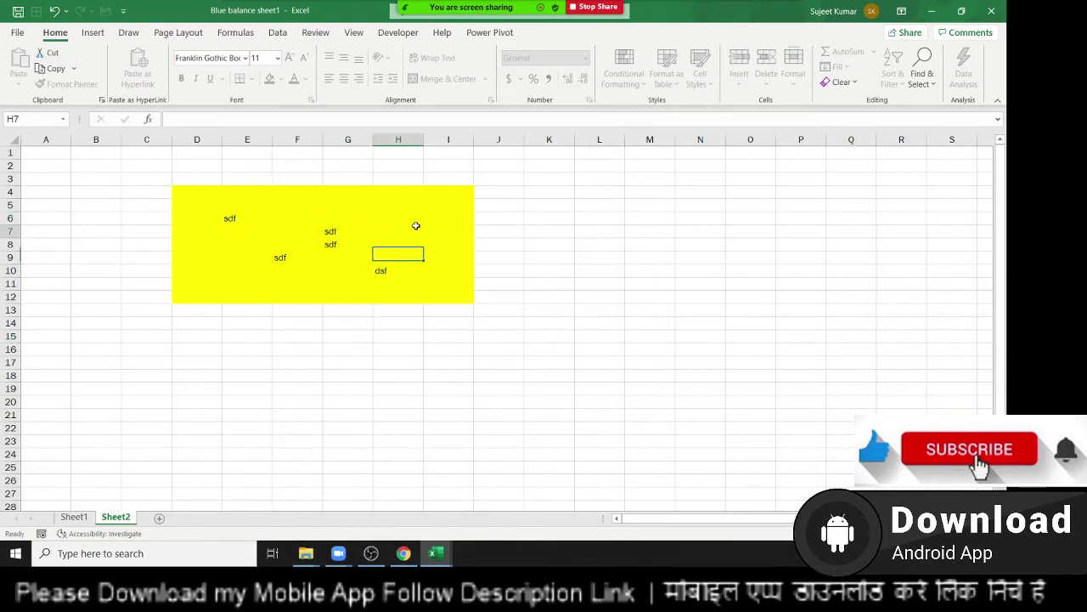
pyautogui.click(415, 229)
pyautogui.write('sdf')
pyautogui.click(430, 257)
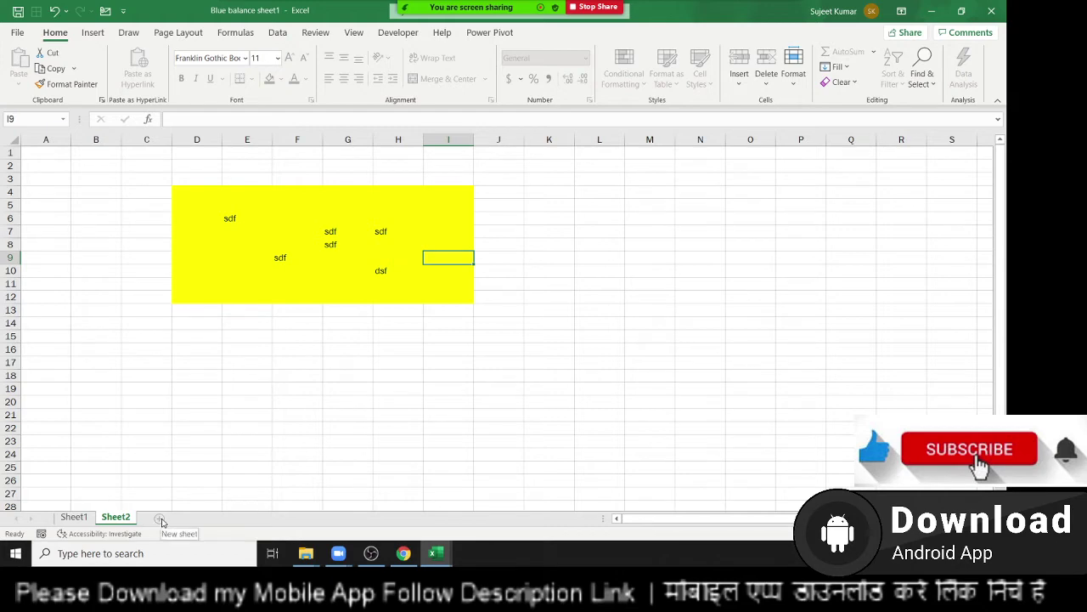
# Add Sheet3 and select D5:H10, briefly checking Sheet2 before returning.
pyautogui.click(161, 520)
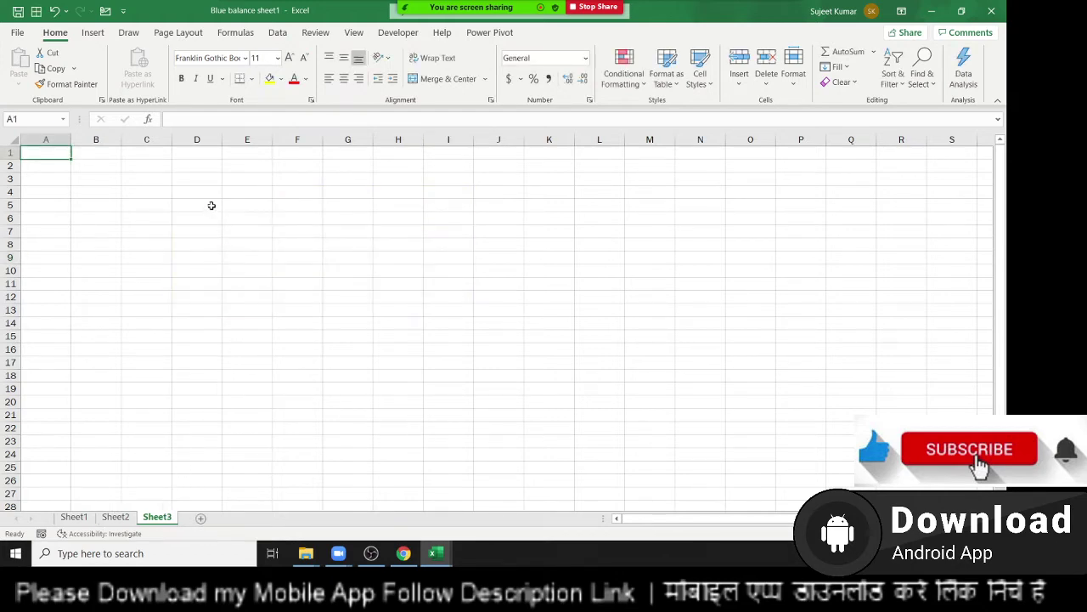
pyautogui.moveTo(211, 204)
pyautogui.mouseDown()
pyautogui.moveTo(303, 253)
pyautogui.moveTo(395, 271)
pyautogui.mouseUp()
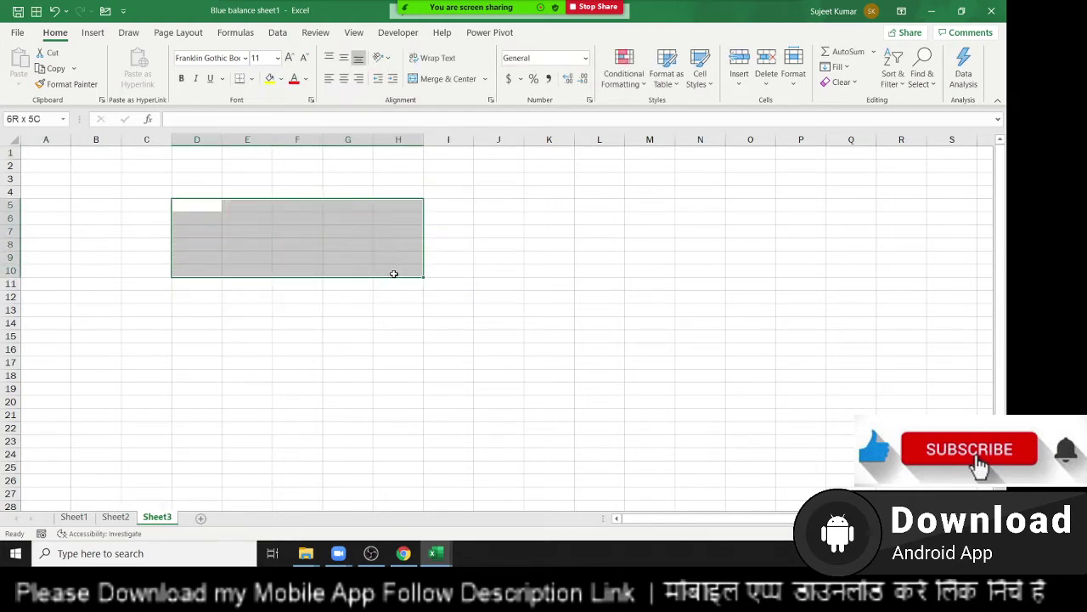
pyautogui.click(116, 520)
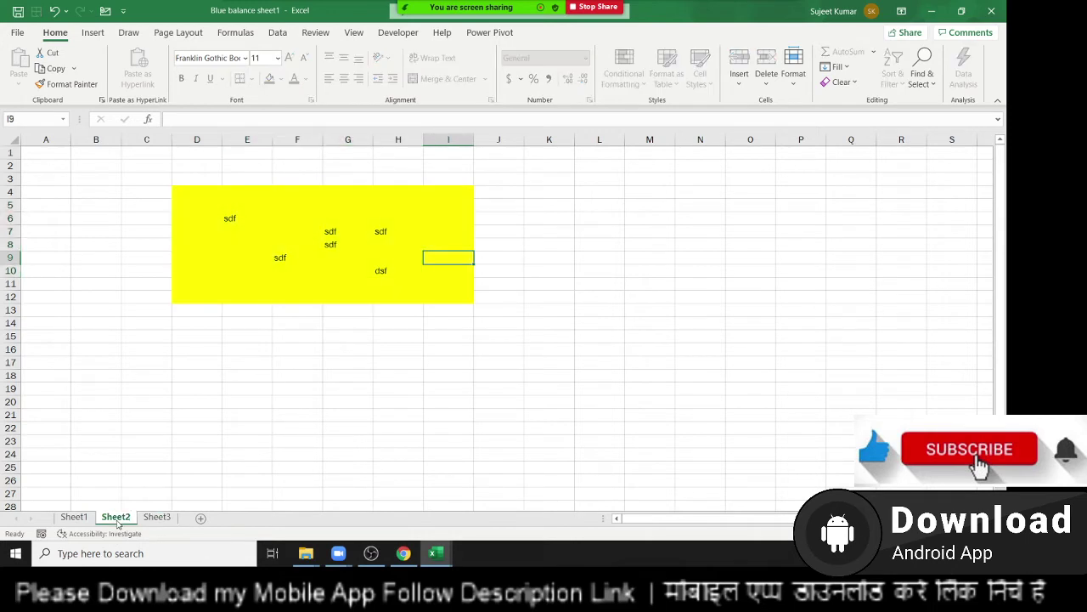
pyautogui.click(157, 520)
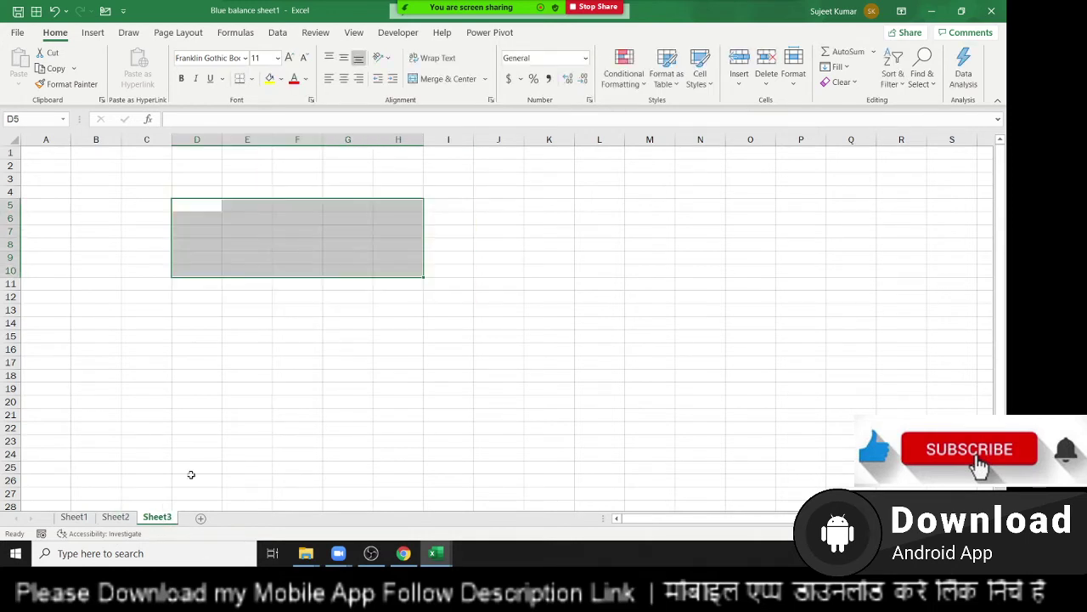
# Fill D5:H10 with the standard red and check the result.
pyautogui.click(282, 79)
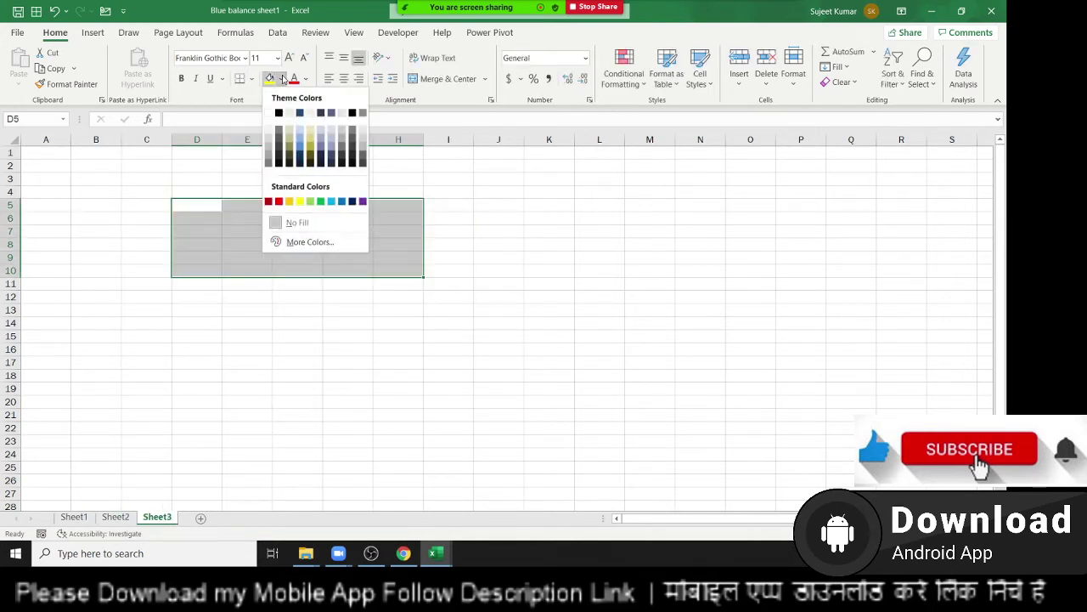
pyautogui.click(277, 203)
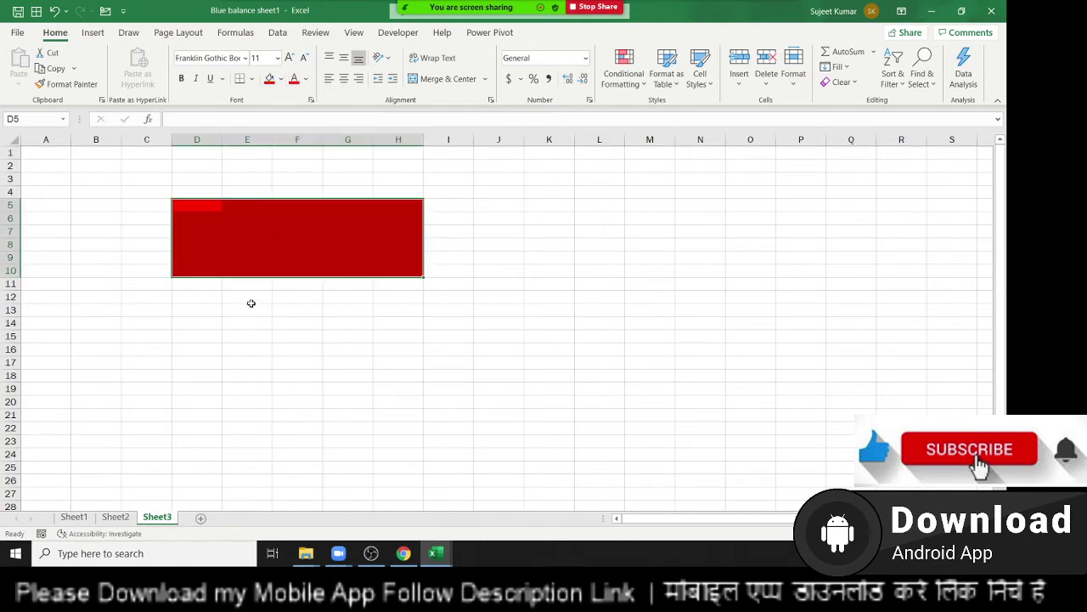
pyautogui.click(246, 323)
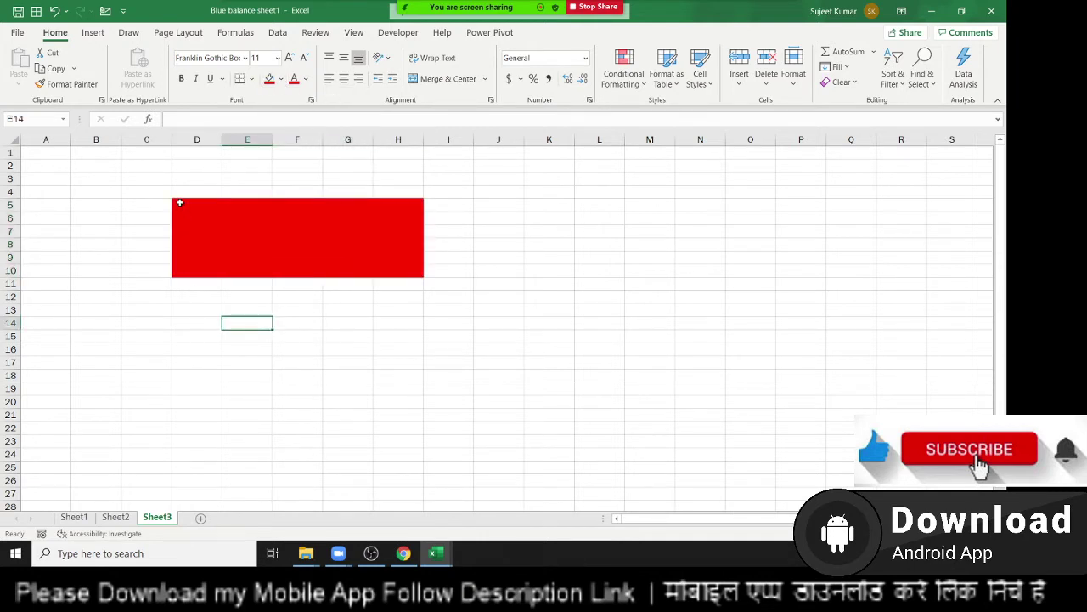
pyautogui.moveTo(178, 205); pyautogui.dragTo(412, 271)
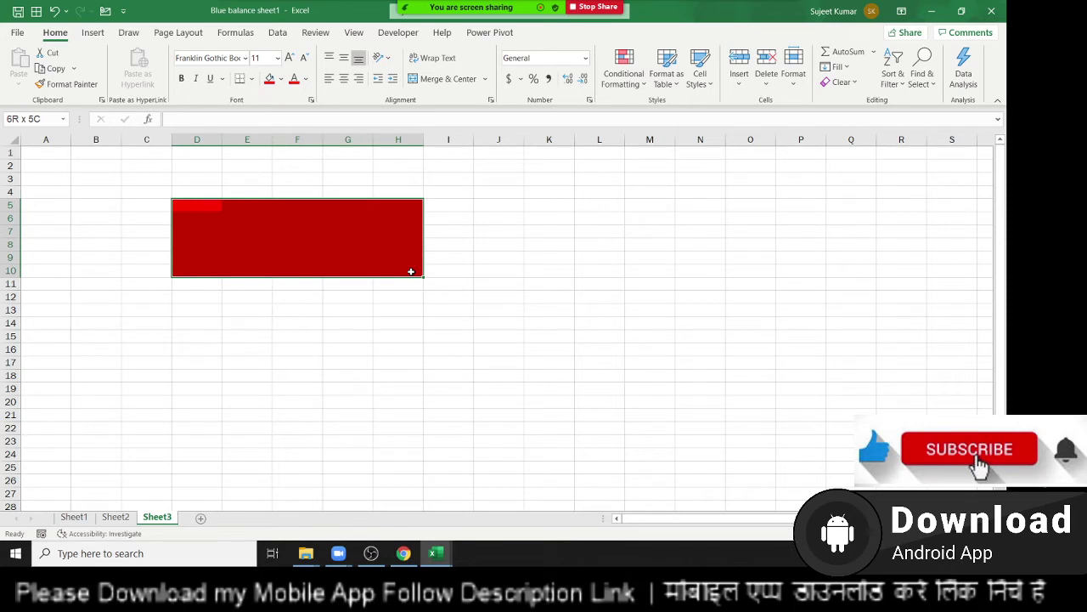
pyautogui.click(259, 356)
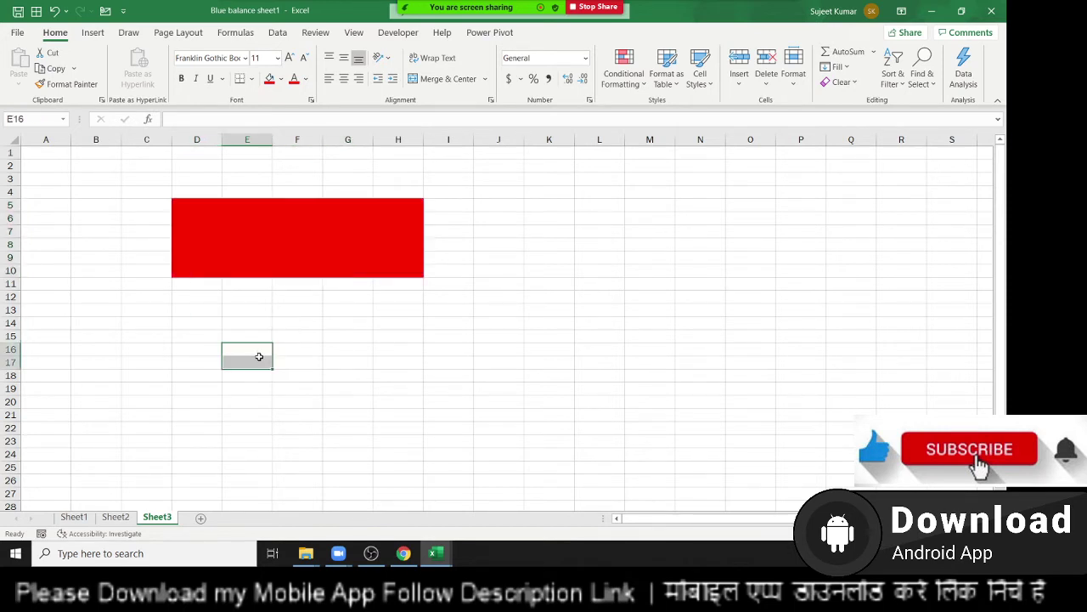
# Open Format Cells for B5, then close it without changes.
pyautogui.click(107, 202)
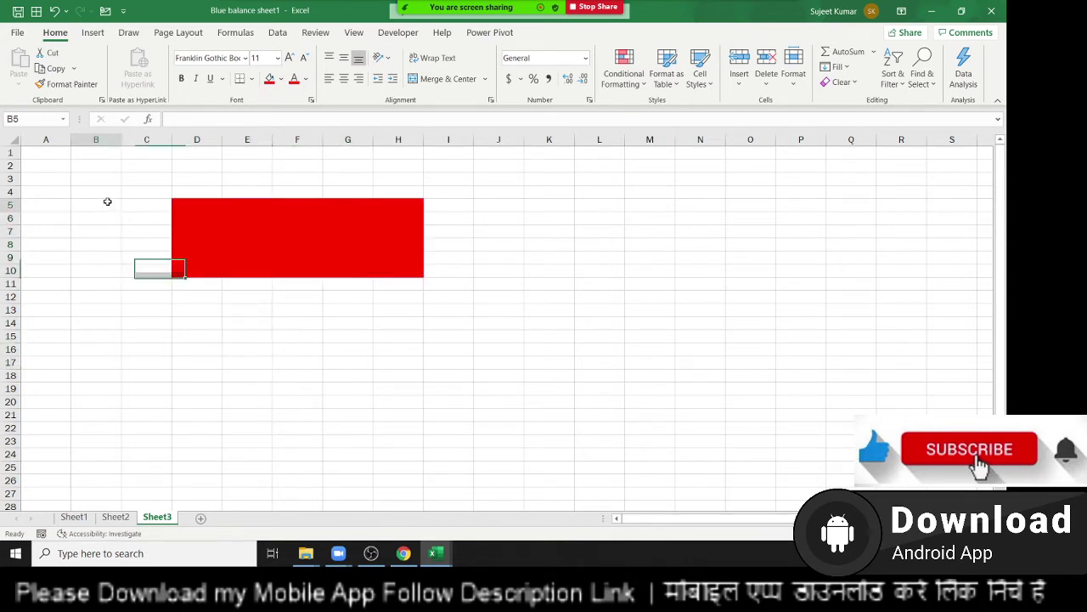
pyautogui.rightClick(107, 201)
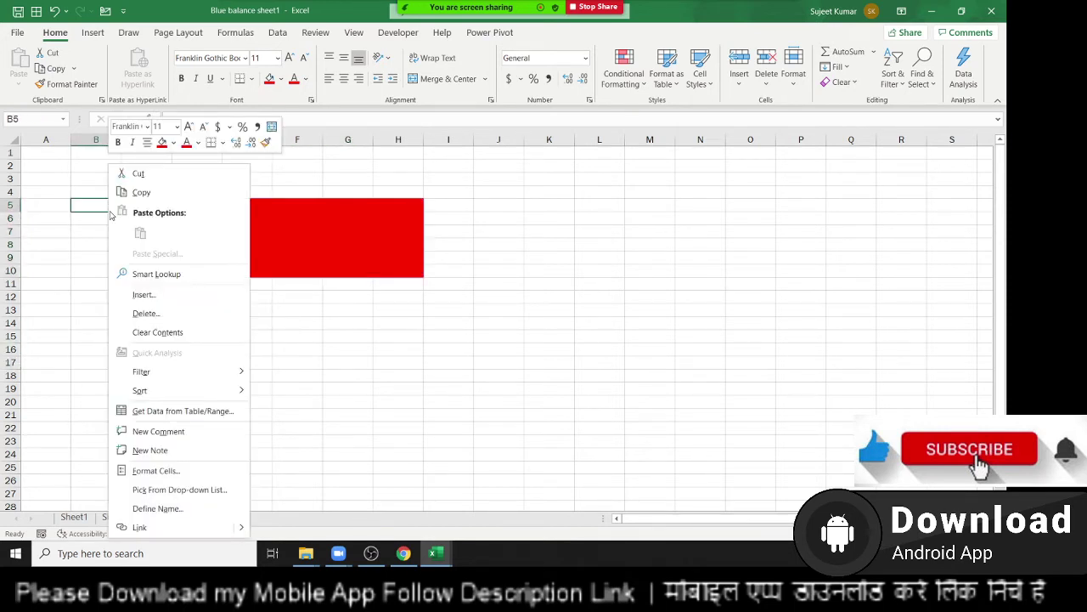
pyautogui.click(157, 471)
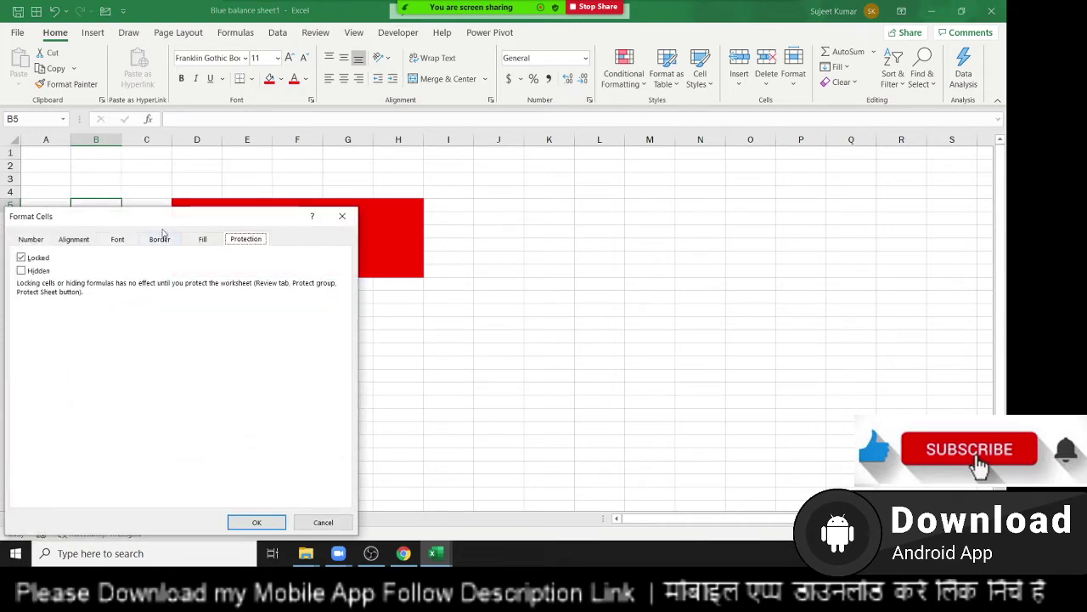
pyautogui.moveTo(167, 226); pyautogui.dragTo(604, 155)
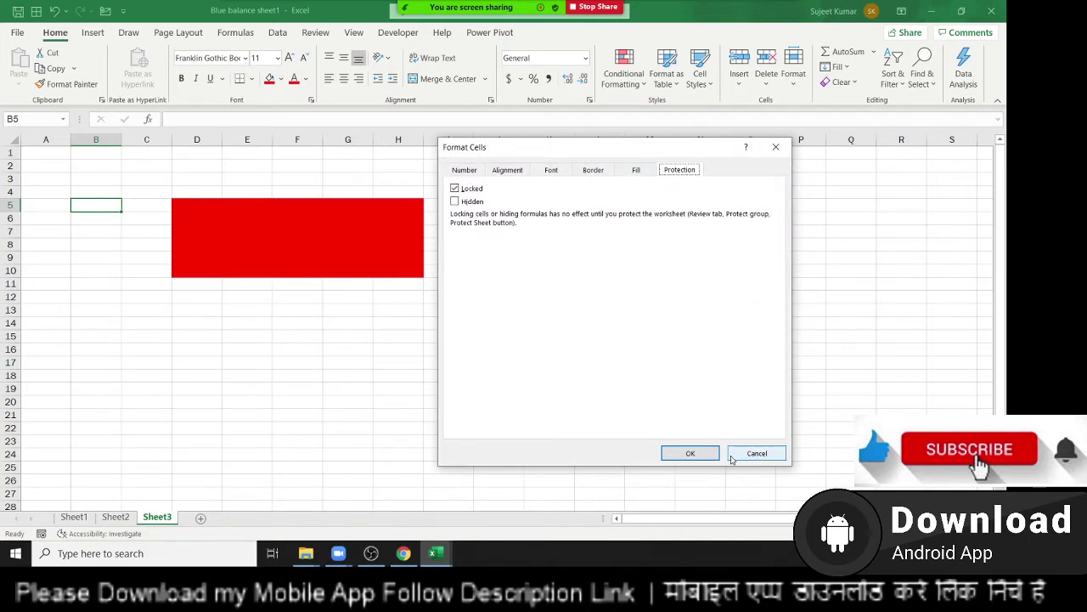
pyautogui.click(702, 456)
pyautogui.click(41, 180)
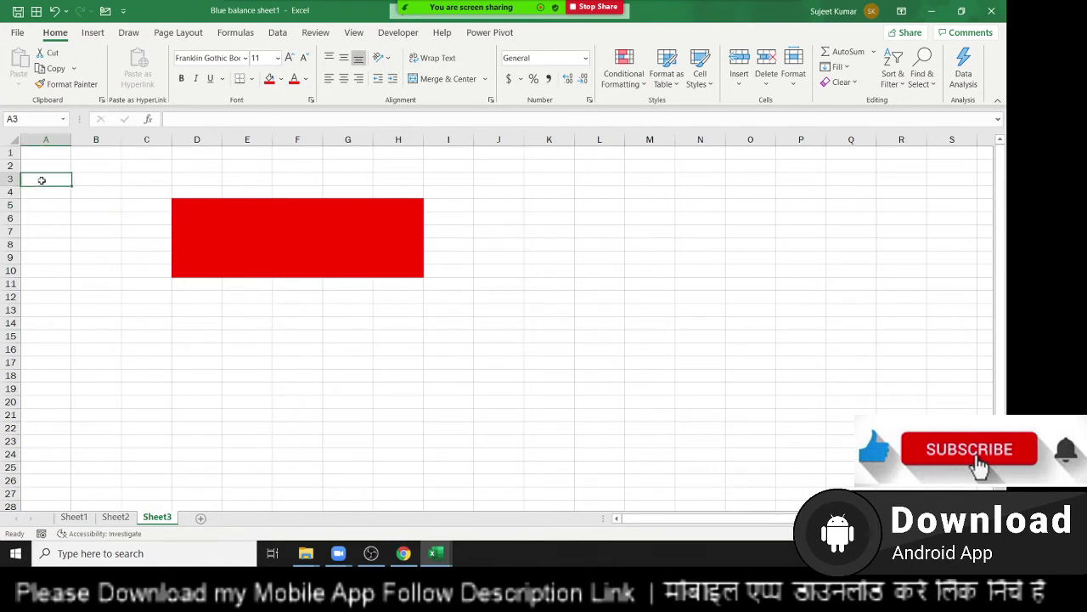
# Select the whole sheet and clear Locked for all cells in Format Cells.
pyautogui.click(15, 140)
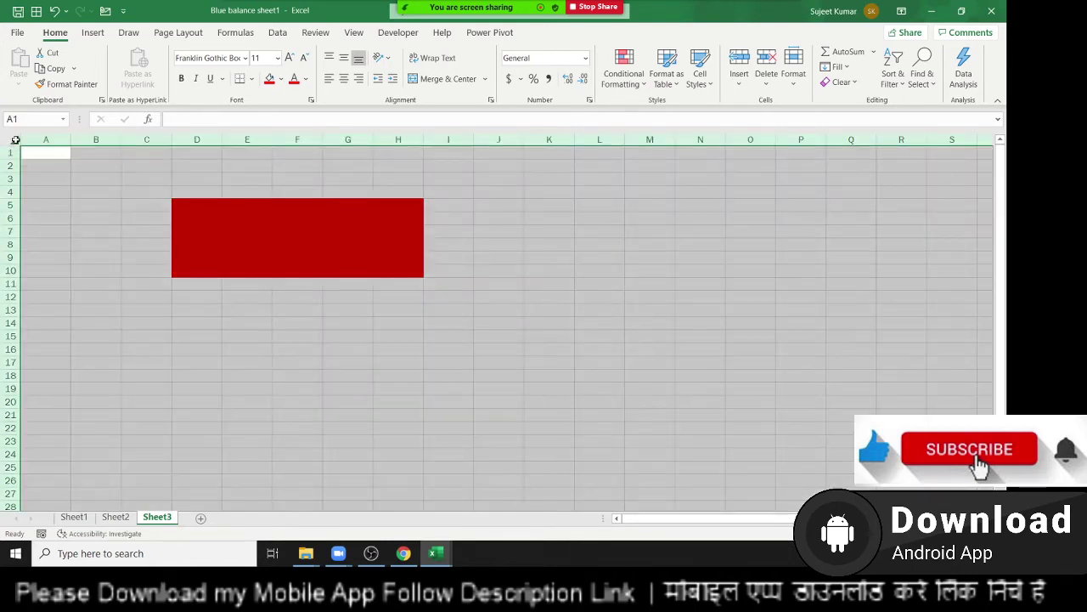
pyautogui.rightClick(112, 182)
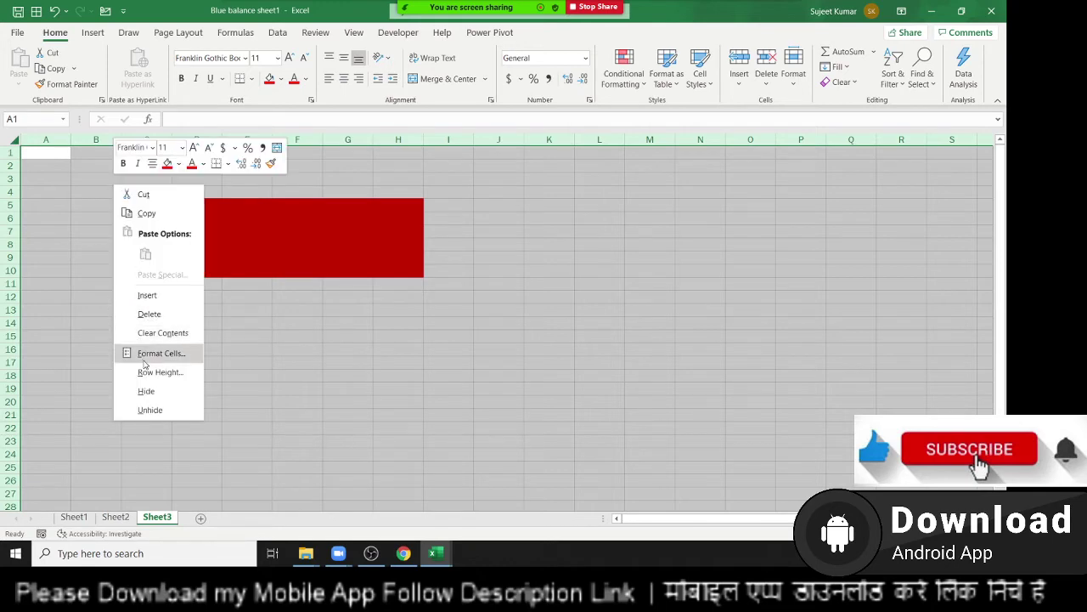
pyautogui.click(144, 352)
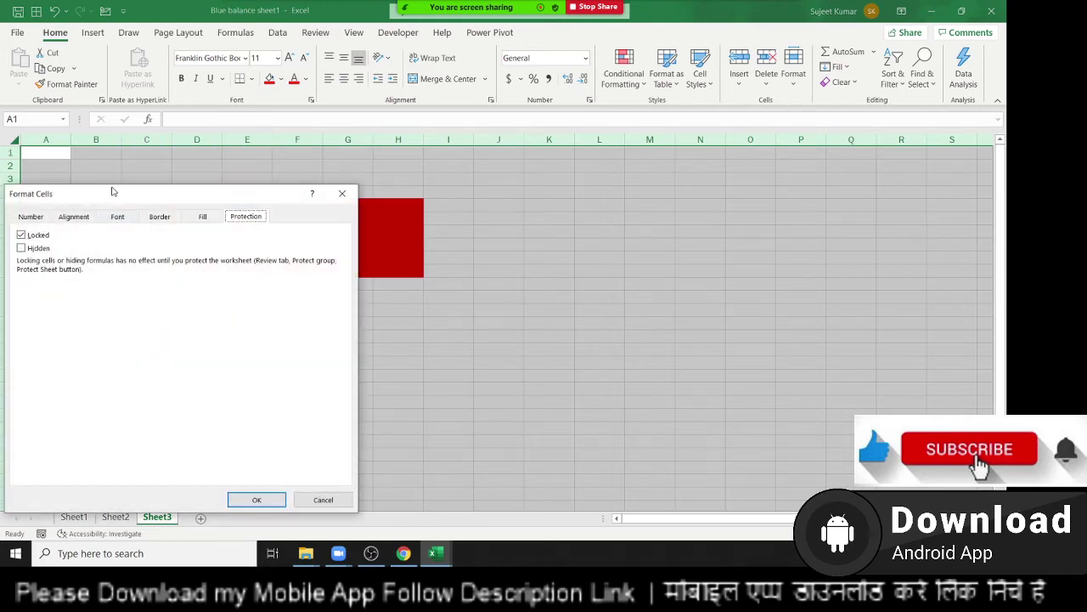
pyautogui.moveTo(114, 194); pyautogui.dragTo(207, 209)
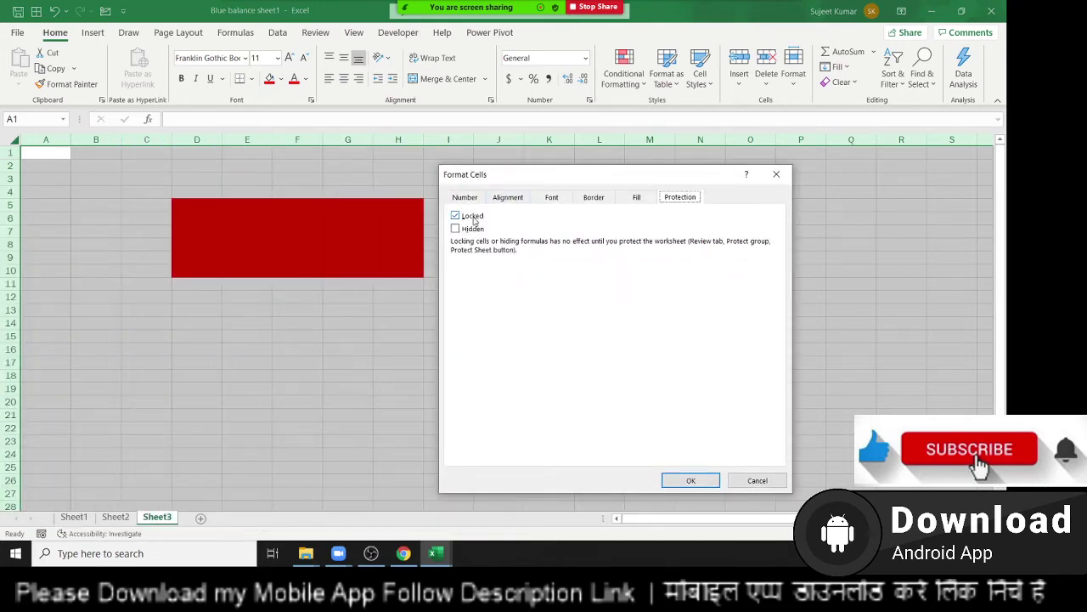
pyautogui.click(473, 218)
pyautogui.click(691, 480)
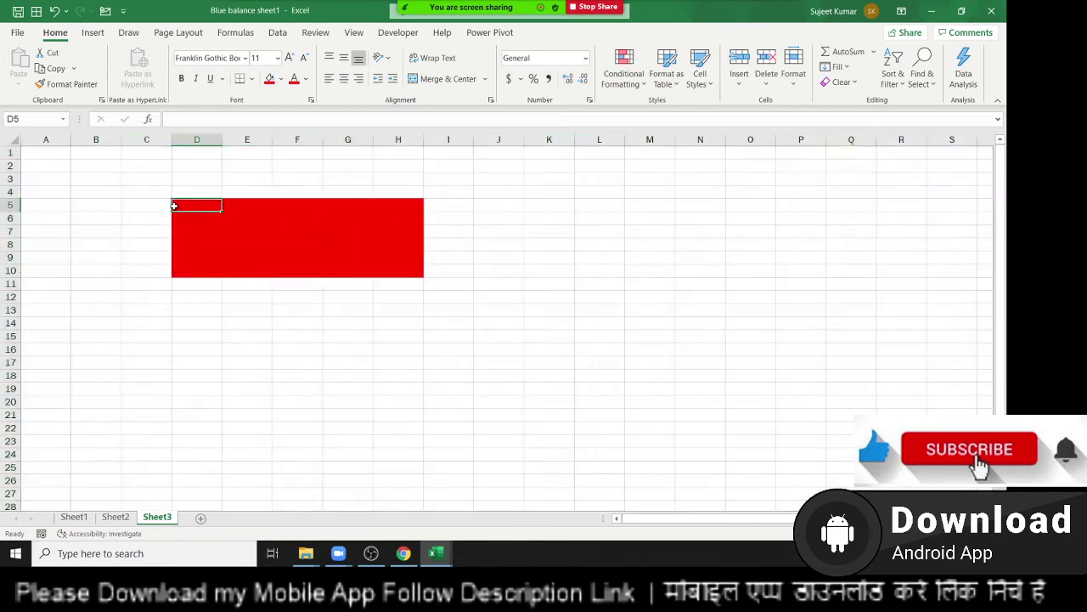
# Turn Locked back on for the red block D5:H10 in Format Cells > Protection.
pyautogui.moveTo(176, 207)
pyautogui.mouseDown()
pyautogui.moveTo(398, 208)
pyautogui.moveTo(417, 269)
pyautogui.mouseUp()
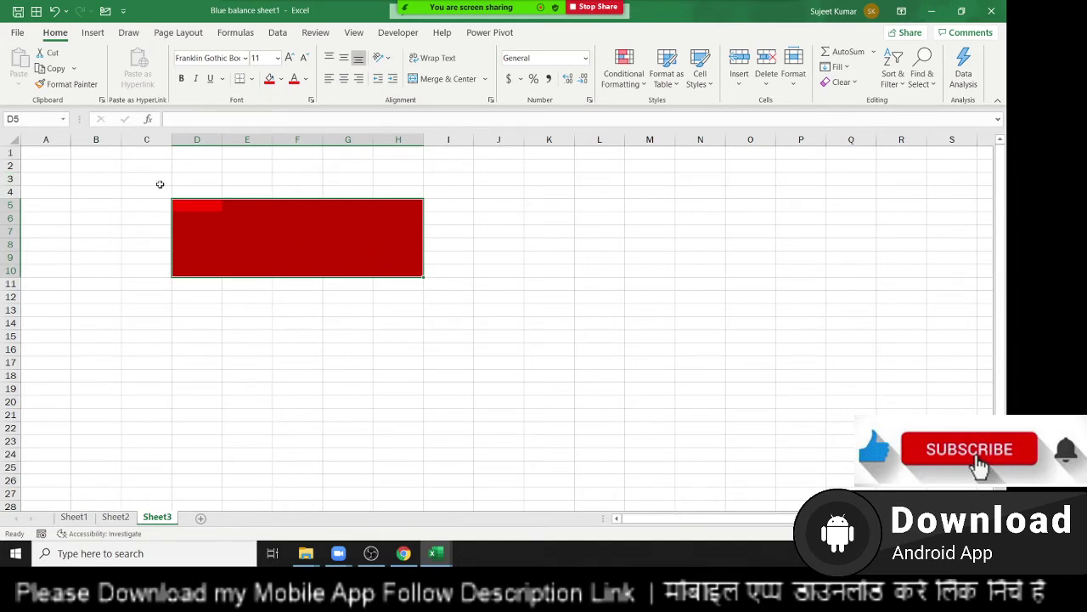
pyautogui.rightClick(279, 267)
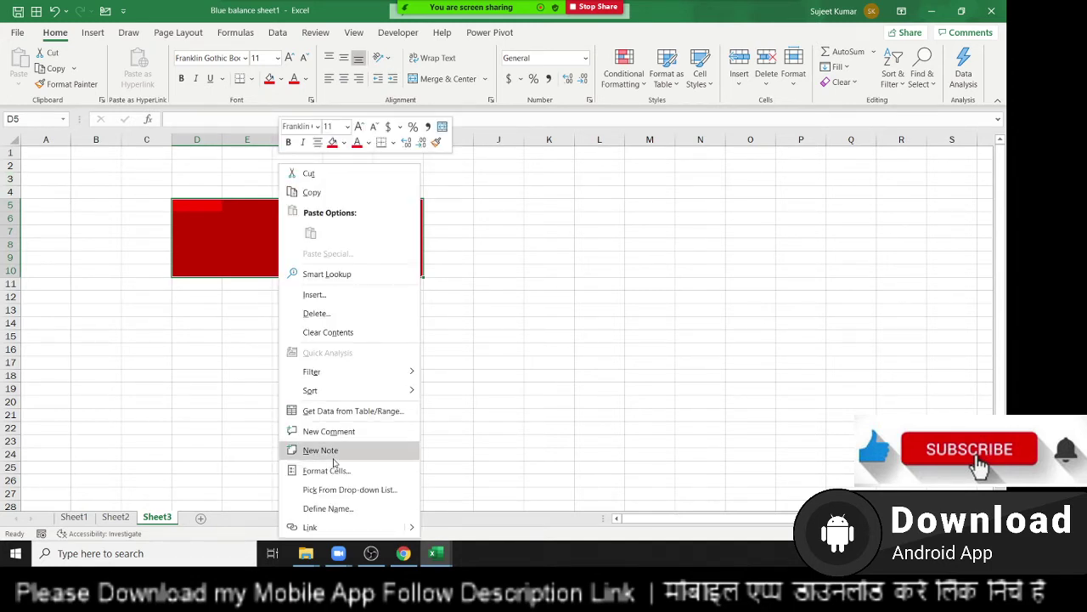
pyautogui.click(331, 470)
pyautogui.click(185, 260)
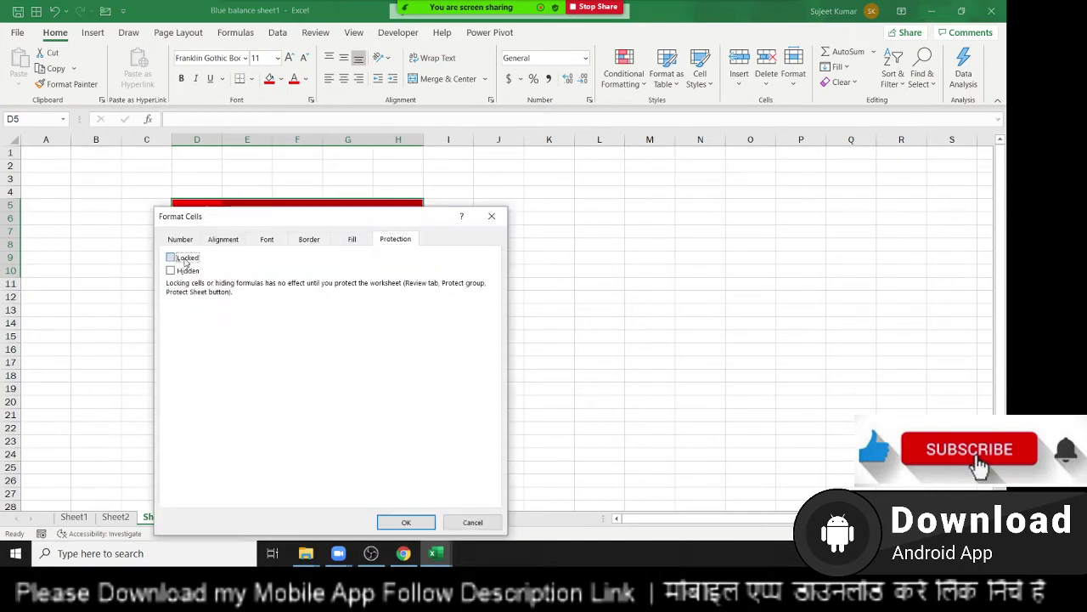
pyautogui.click(185, 260)
pyautogui.moveTo(239, 219); pyautogui.dragTo(552, 173)
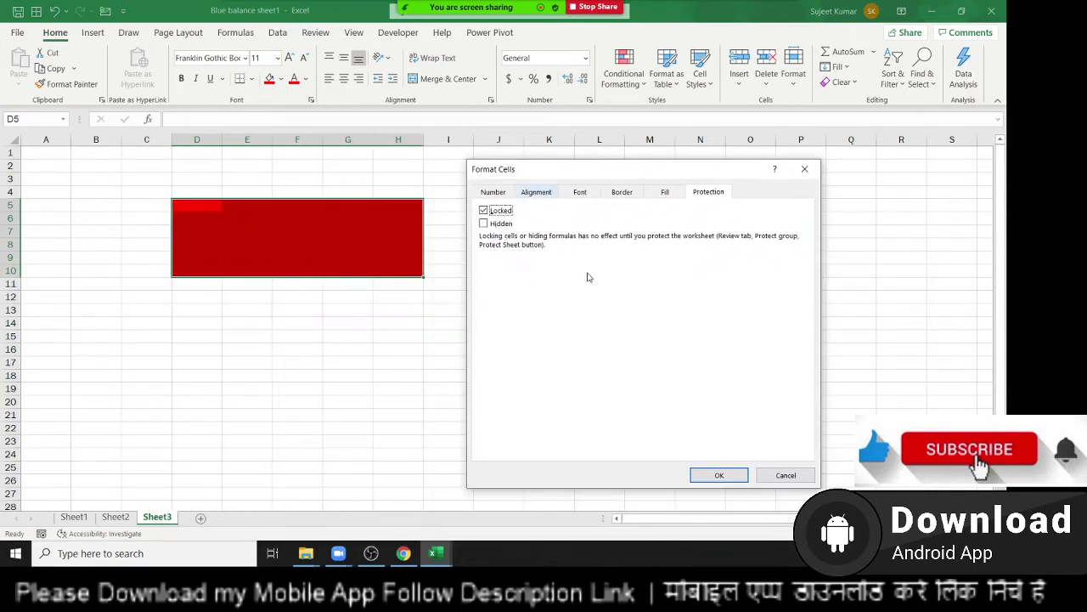
pyautogui.click(718, 479)
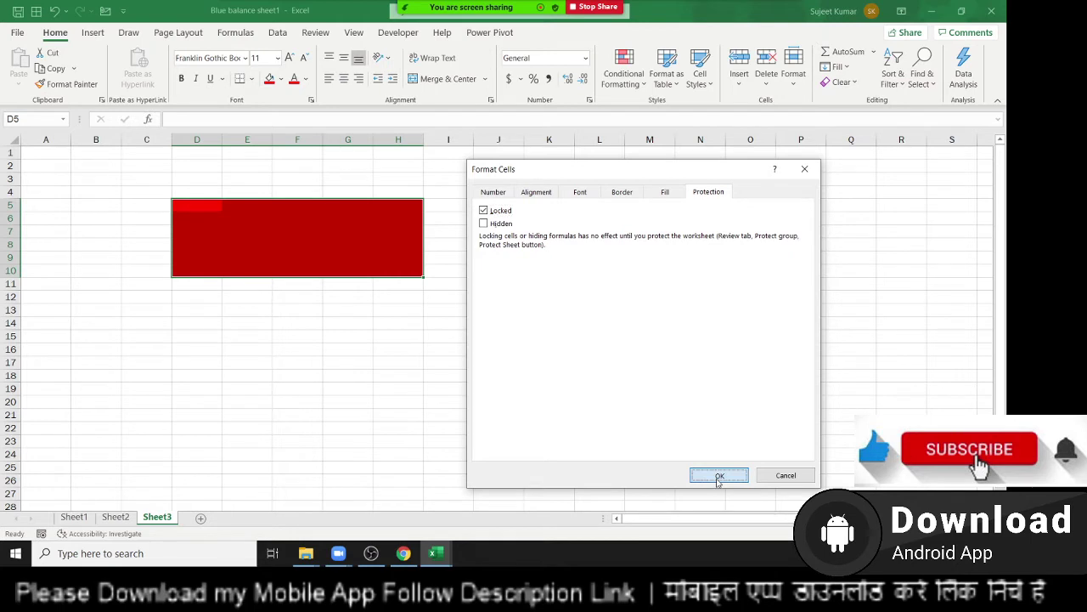
pyautogui.click(128, 350)
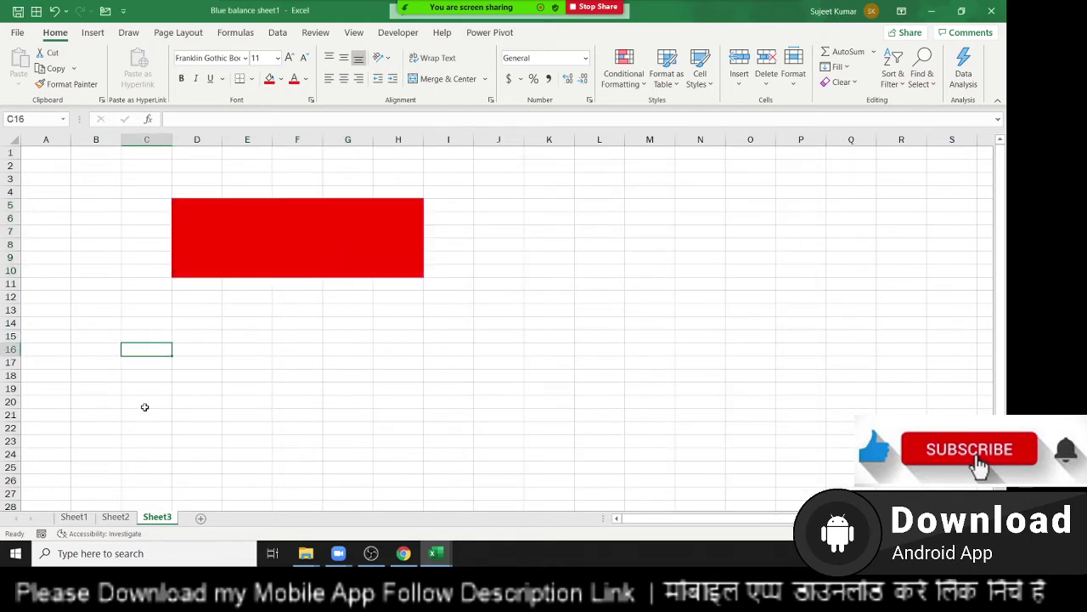
# Protect Sheet3 from its tab menu with the default settings.
pyautogui.rightClick(162, 517)
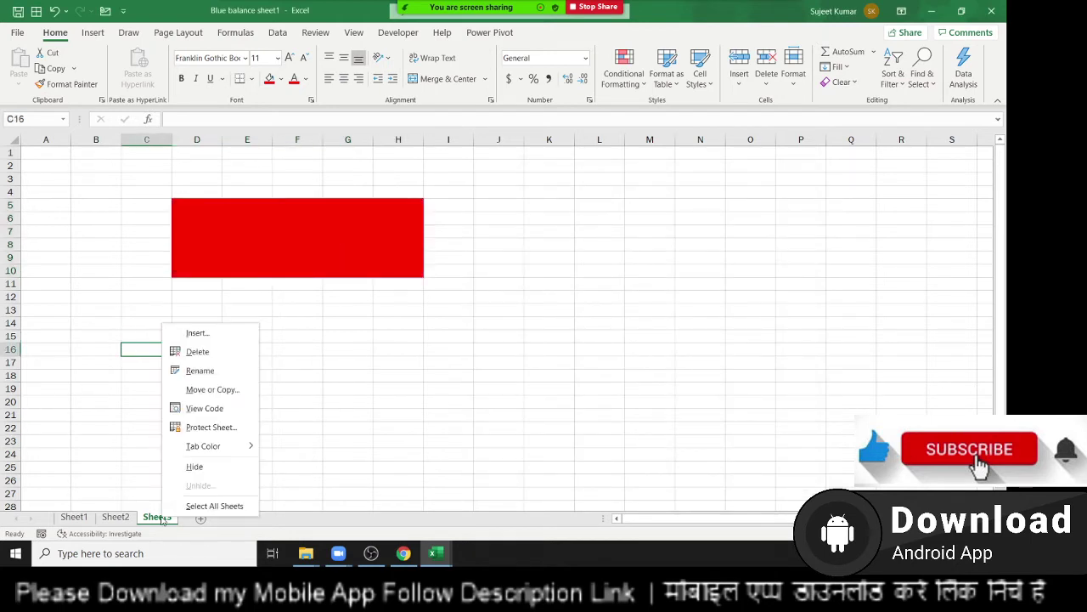
pyautogui.click(198, 433)
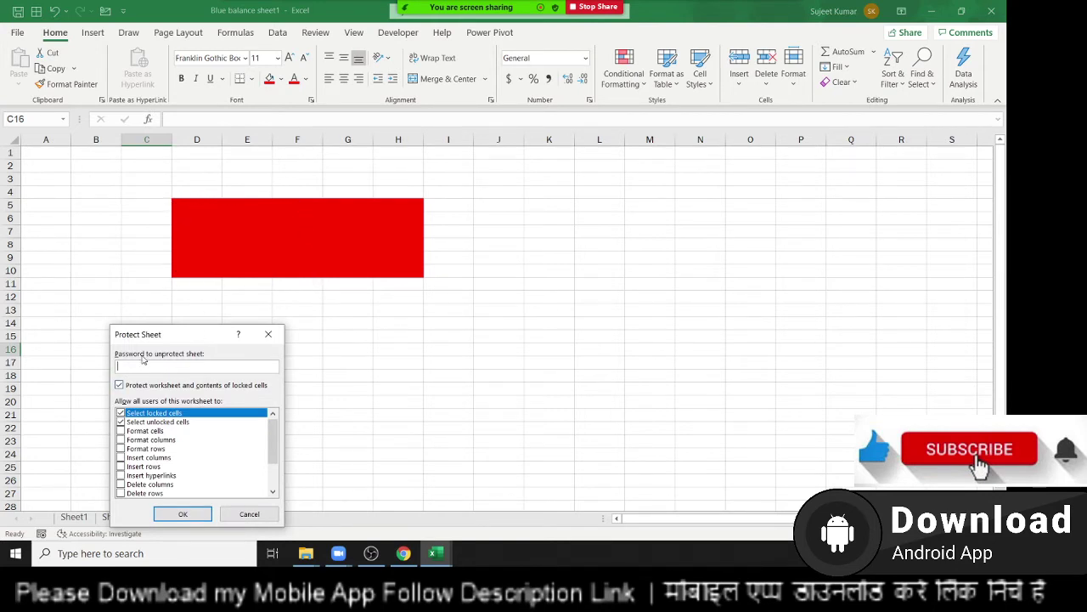
pyautogui.click(181, 517)
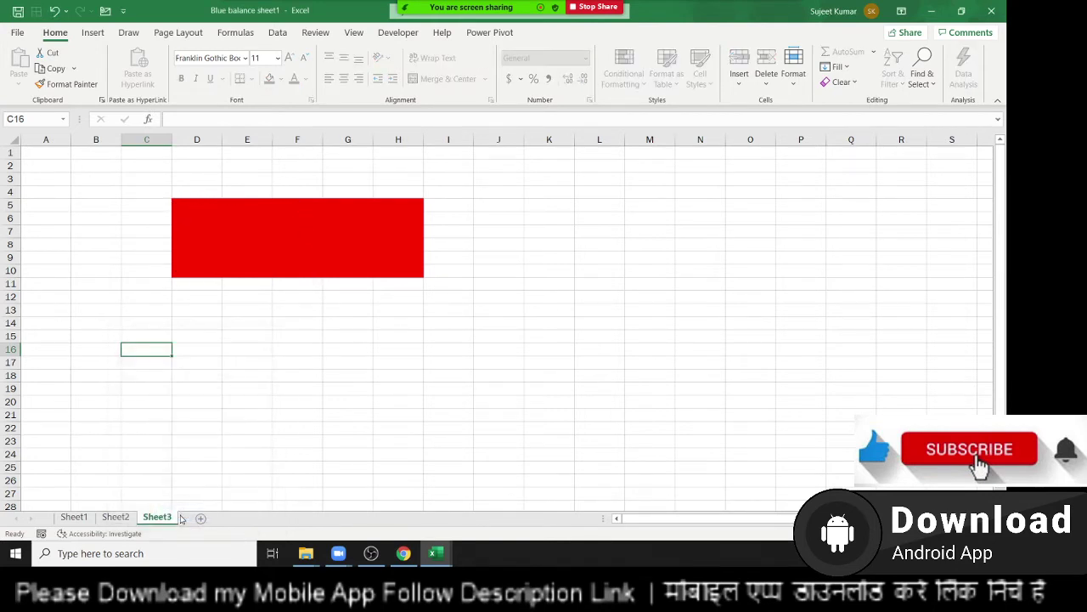
# Enter 78 in E14, 7 in F17 and 76 in G16, then try editing locked cell F8.
pyautogui.click(234, 322)
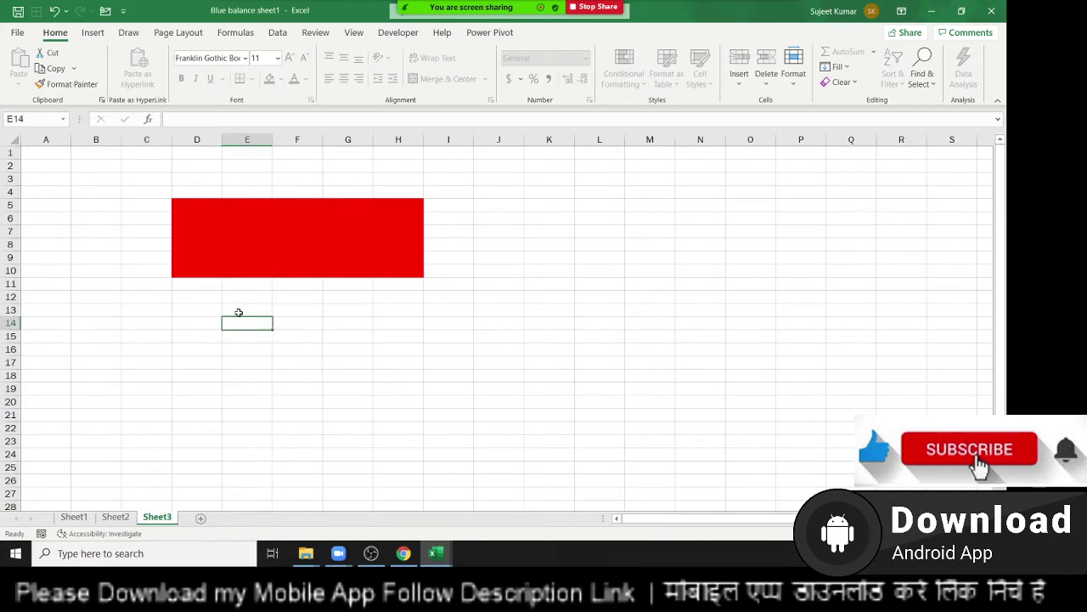
pyautogui.write('78')
pyautogui.click(321, 362)
pyautogui.write('7')
pyautogui.click(342, 349)
pyautogui.write('7')
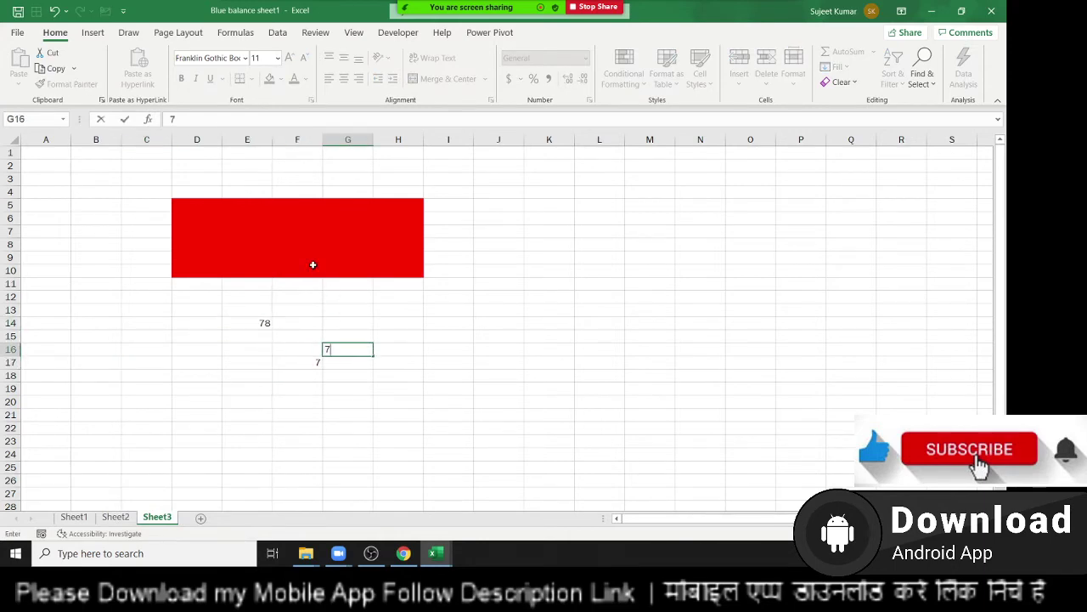
pyautogui.write('6')
pyautogui.click(307, 247)
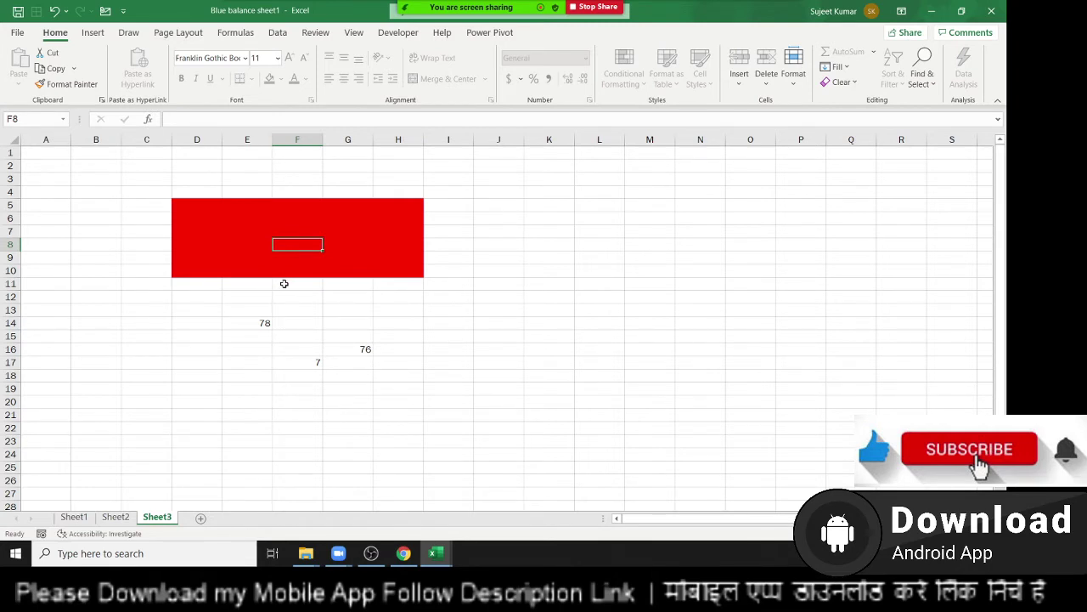
pyautogui.doubleClick(285, 280)
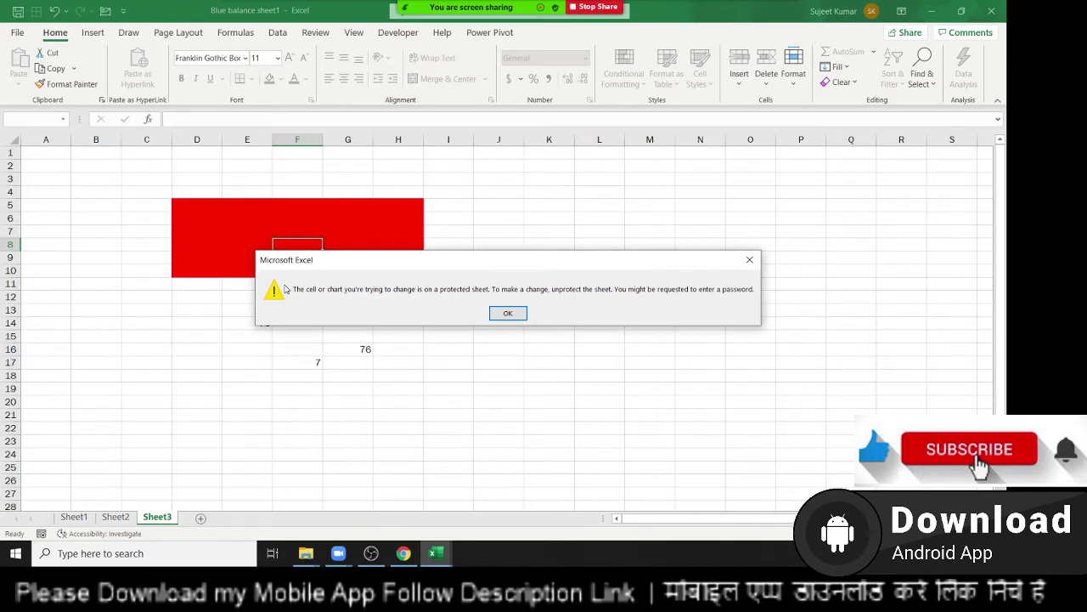
# Dismiss the protected-sheet warning with Enter.
pyautogui.press('Return')
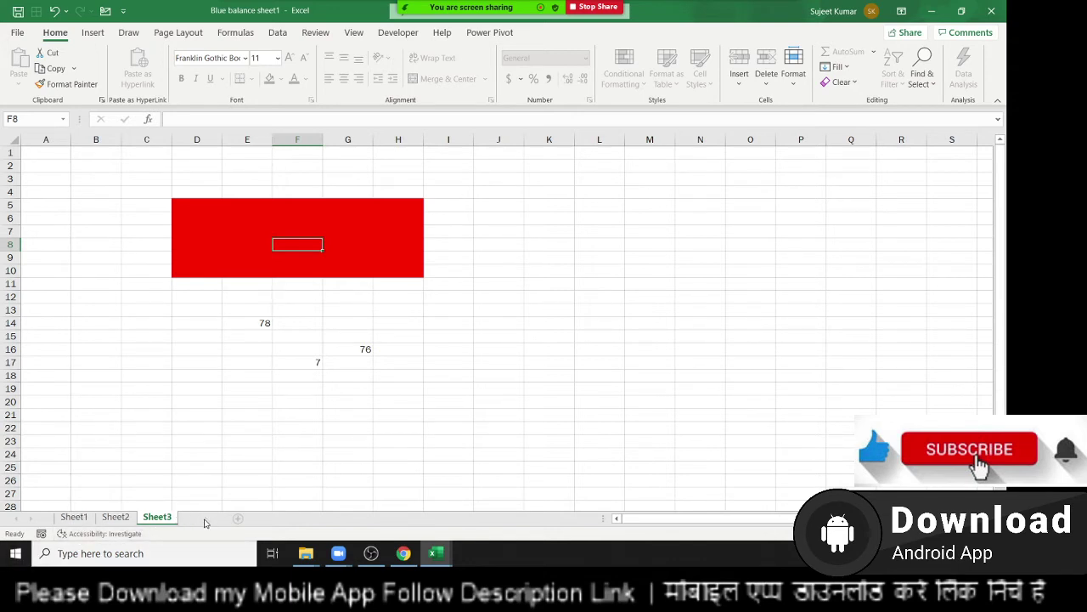
# Add a new Sheet4 and enter headers Name, Qty, MRP and Amt in A1:D1.
pyautogui.click(201, 519)
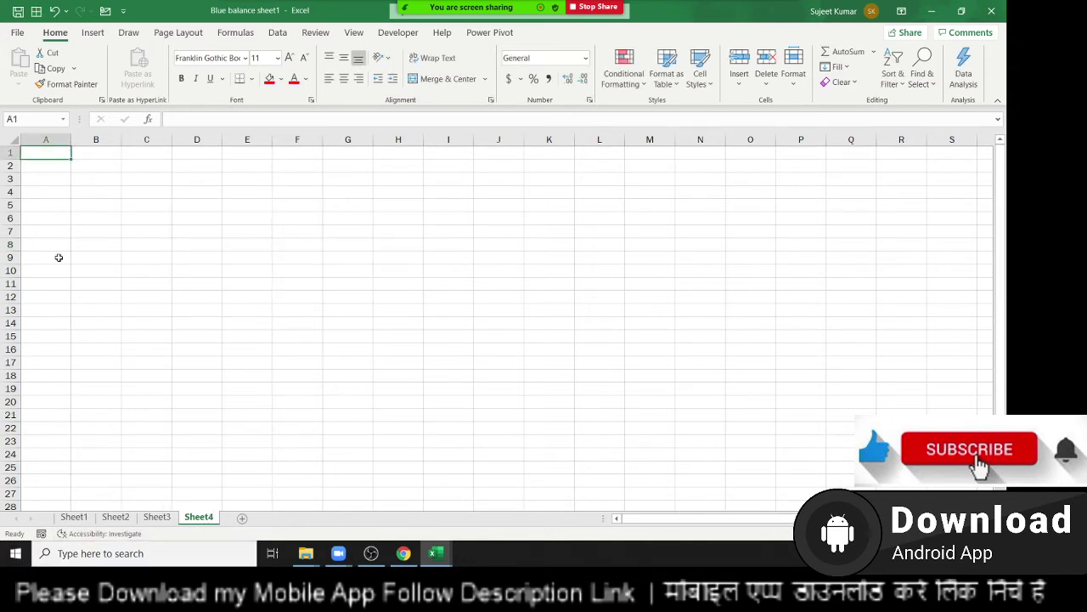
pyautogui.write('Name')
pyautogui.press('Tab')
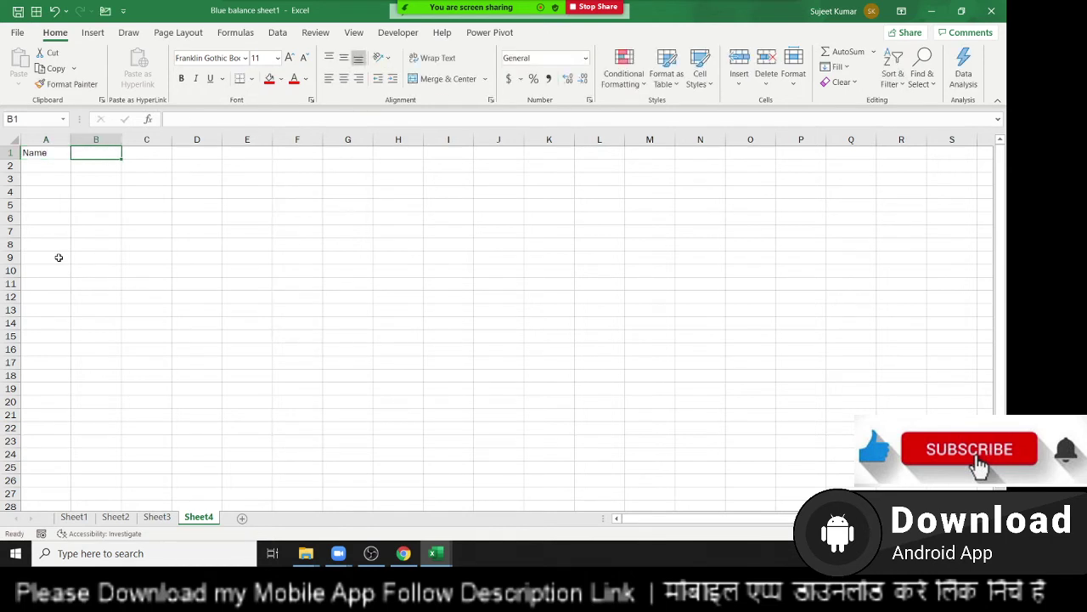
pyautogui.write('Qty')
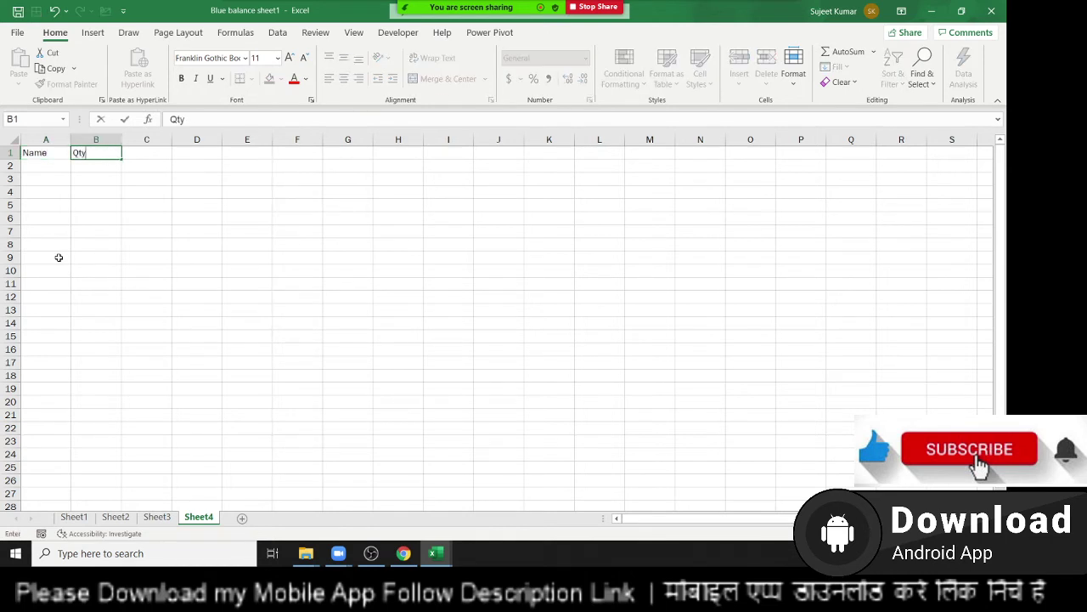
pyautogui.press('Tab')
pyautogui.write('MRP')
pyautogui.press('Tab')
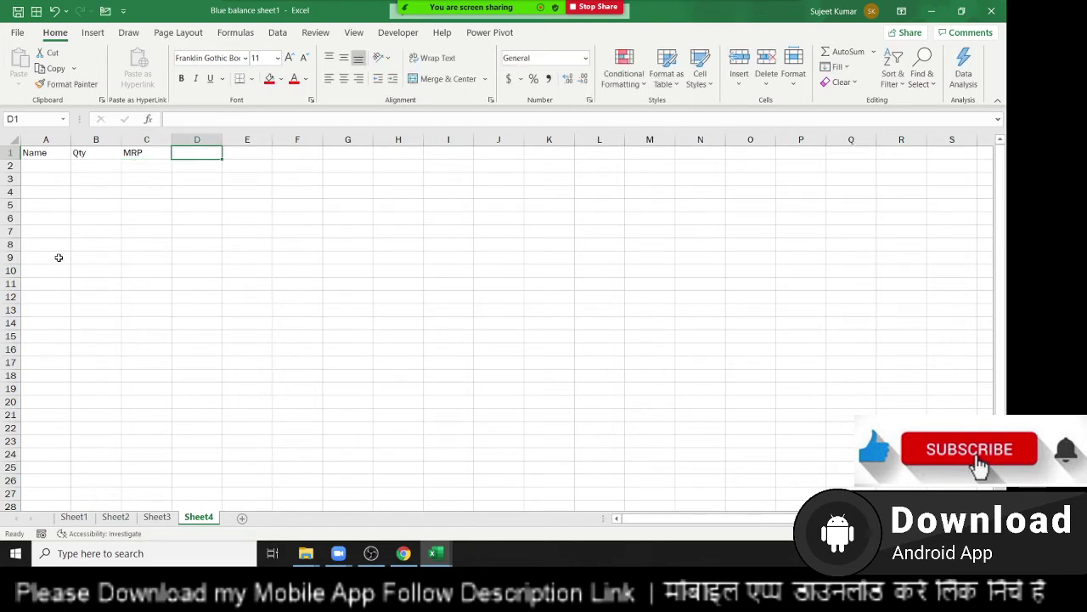
pyautogui.write('To')
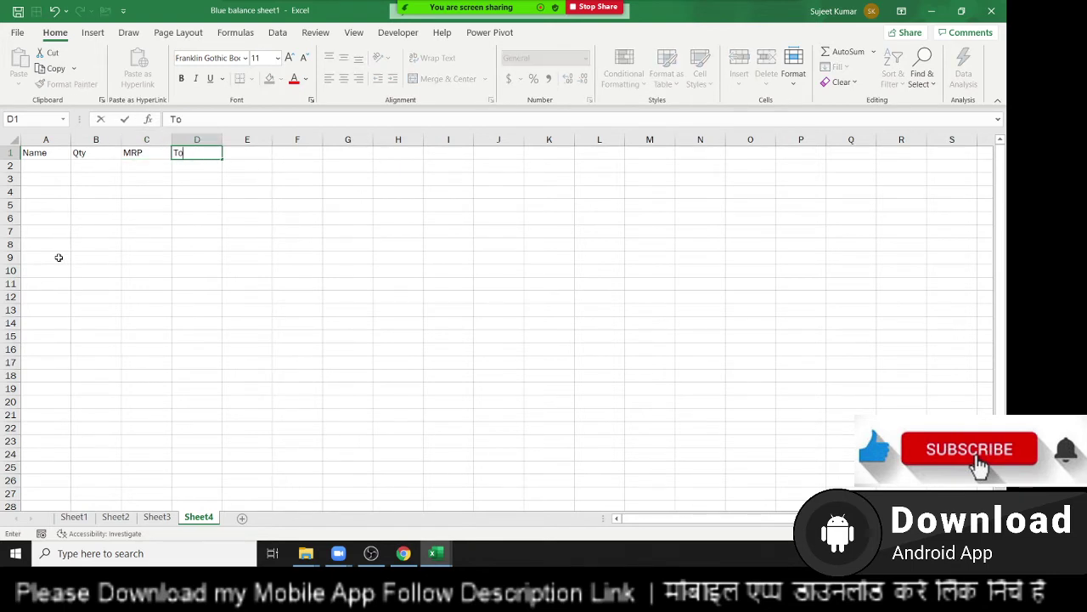
pyautogui.write('tal')
pyautogui.press('Escape')
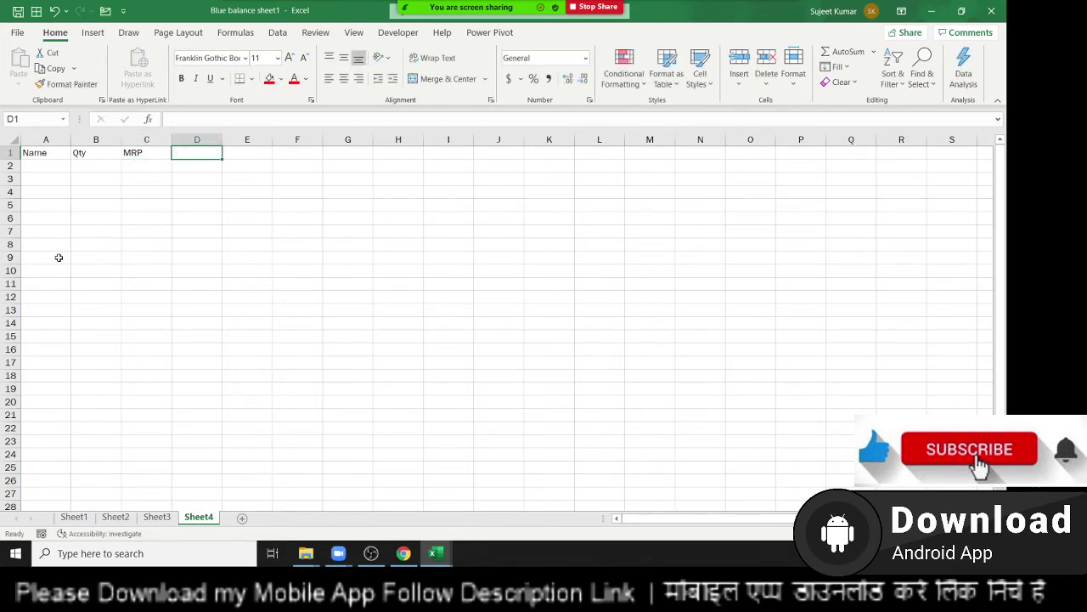
pyautogui.write('Amt')
pyautogui.press('Tab')
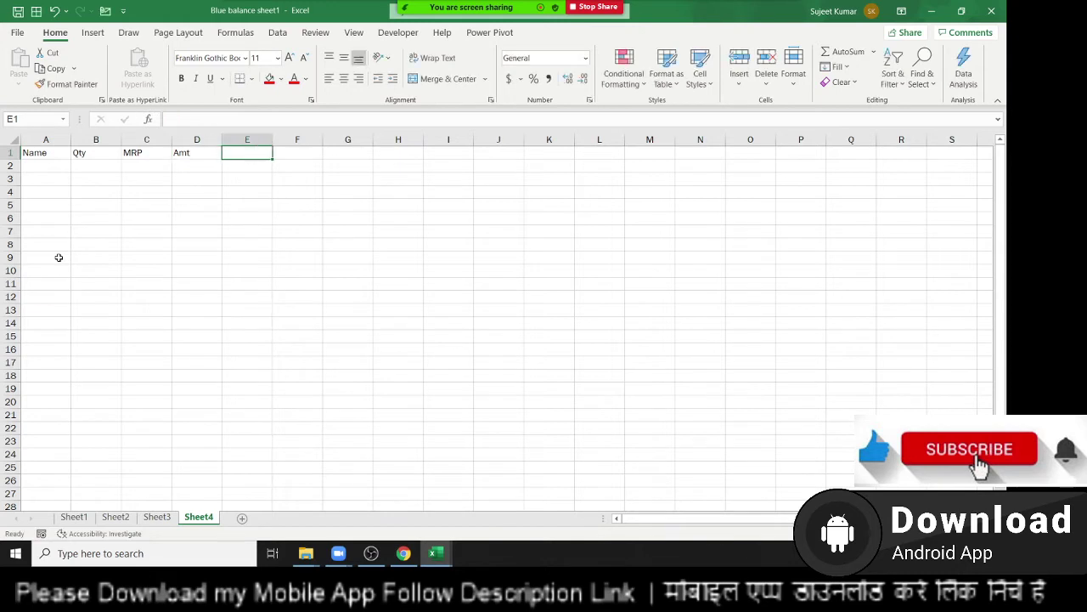
# Add the GST, Com and Total headers in E1:G1.
pyautogui.write('Ta')
pyautogui.press('BackSpace')
pyautogui.press('BackSpace')
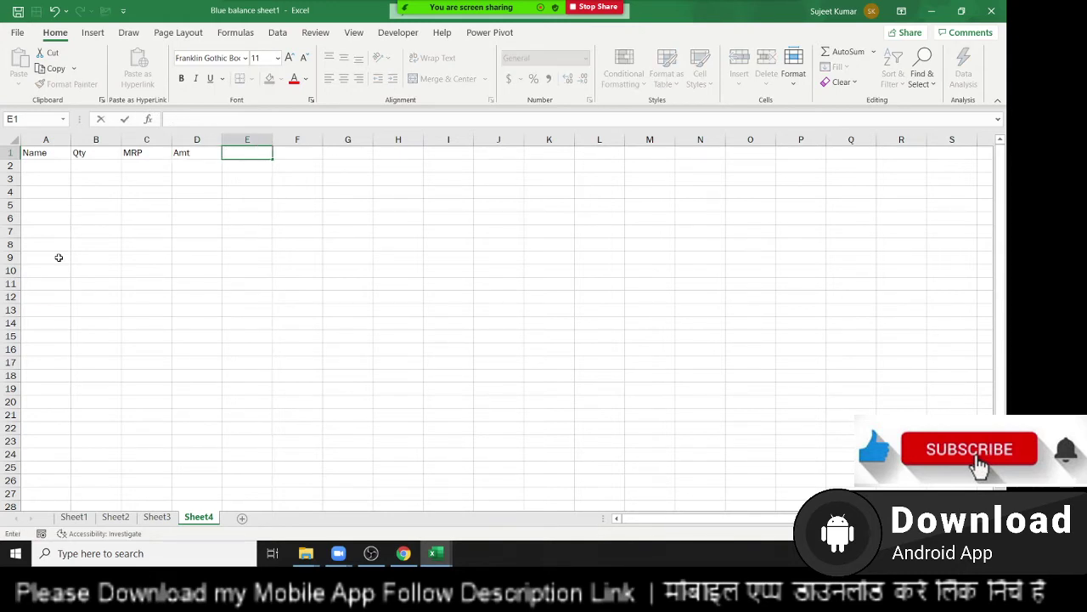
pyautogui.write('GST')
pyautogui.press('Tab')
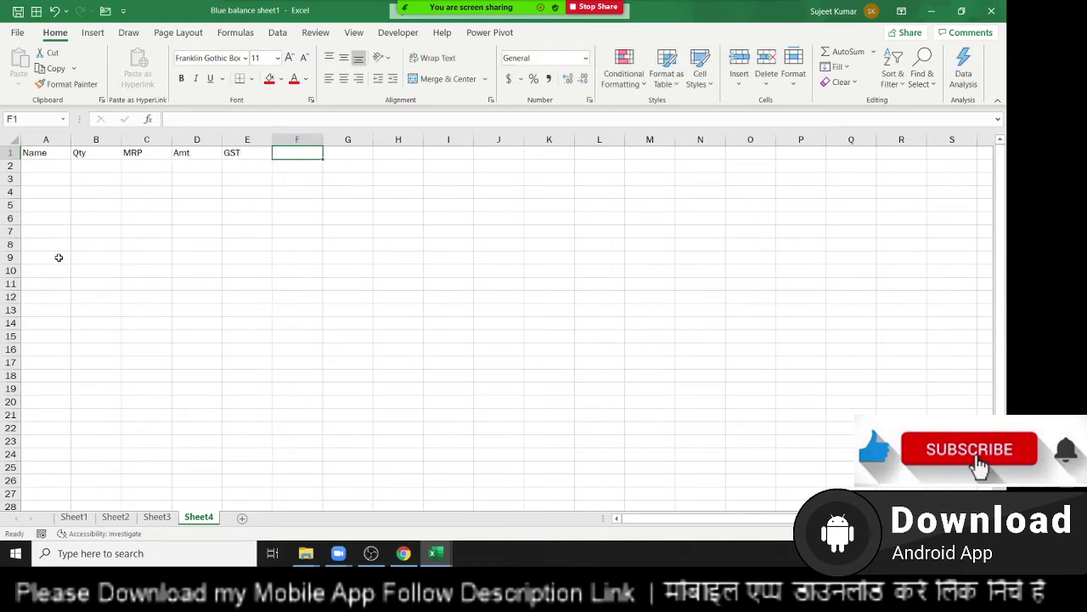
pyautogui.write('Com')
pyautogui.press('Tab')
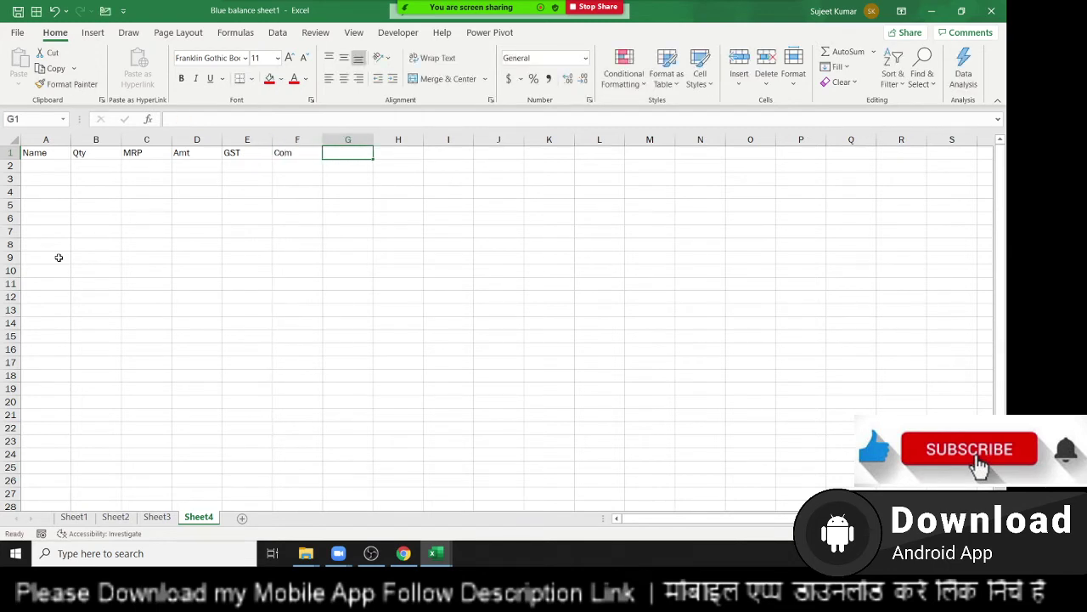
pyautogui.write('Total')
pyautogui.press('Tab')
# Add the Date and Time headings in H1 and I1.
pyautogui.write('D')
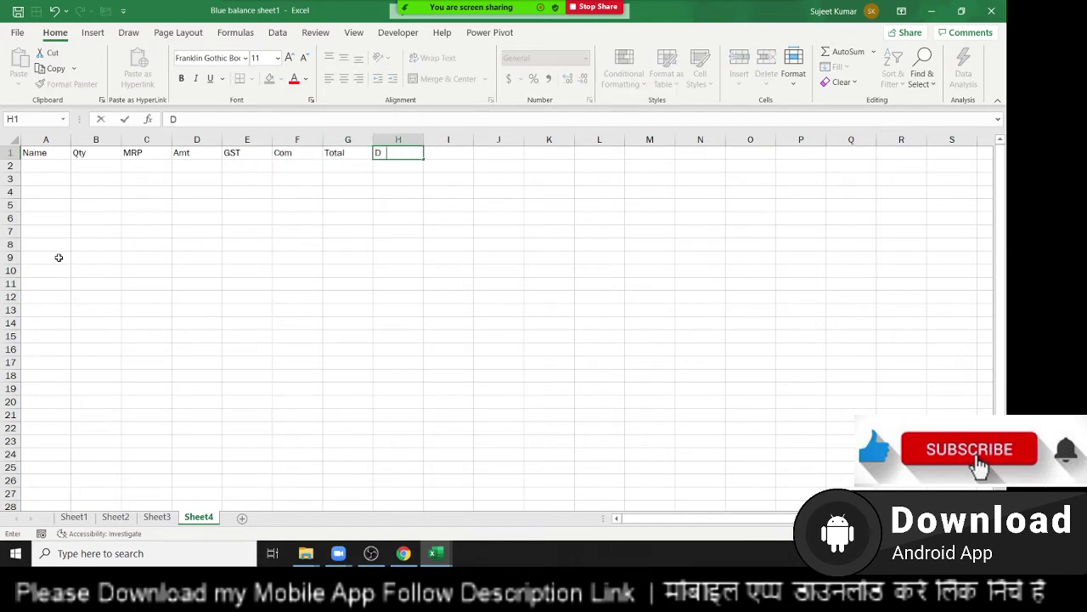
pyautogui.write('ate')
pyautogui.press('Tab')
pyautogui.write('Tim')
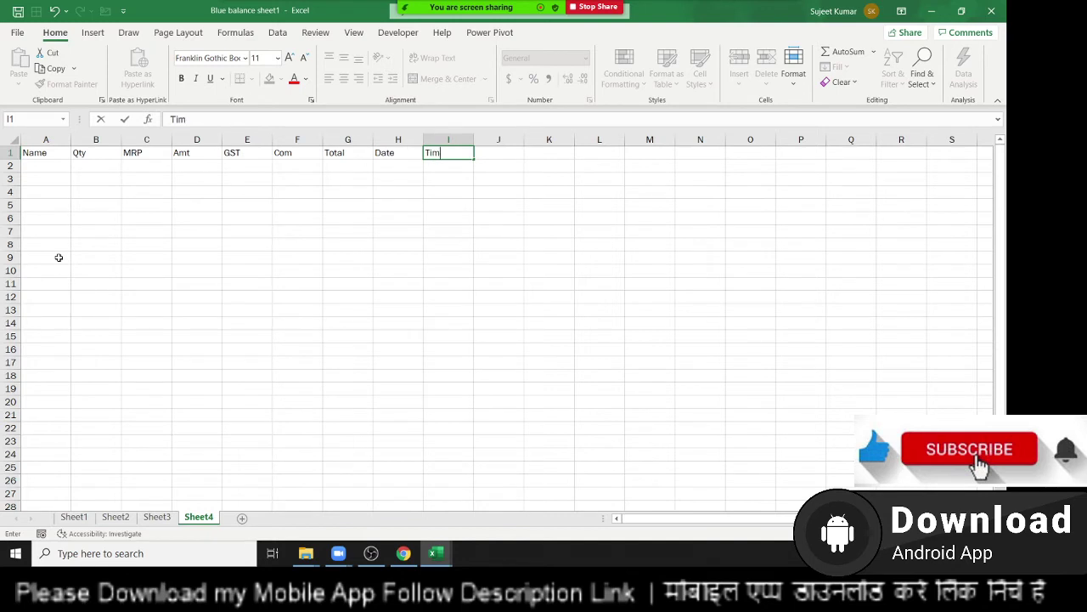
pyautogui.write('e')
pyautogui.press('Return')
pyautogui.press('Right')
pyautogui.press('Right')
pyautogui.press('Right')
pyautogui.press('Right')
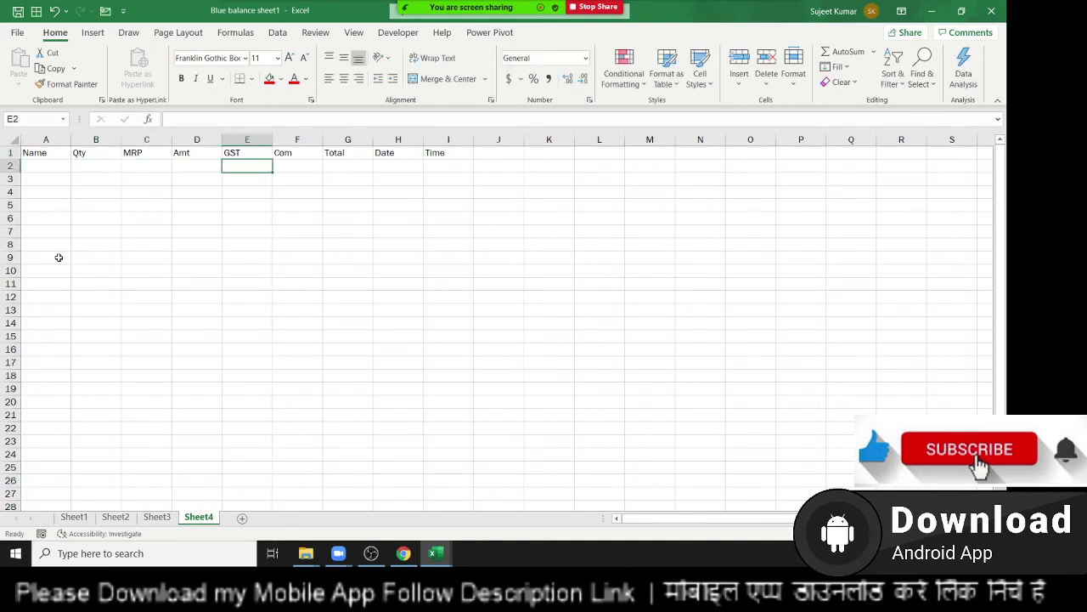
pyautogui.write('=')
pyautogui.press('Escape')
# Enter the Amt formula =B2*C2 in D2.
pyautogui.press('Left')
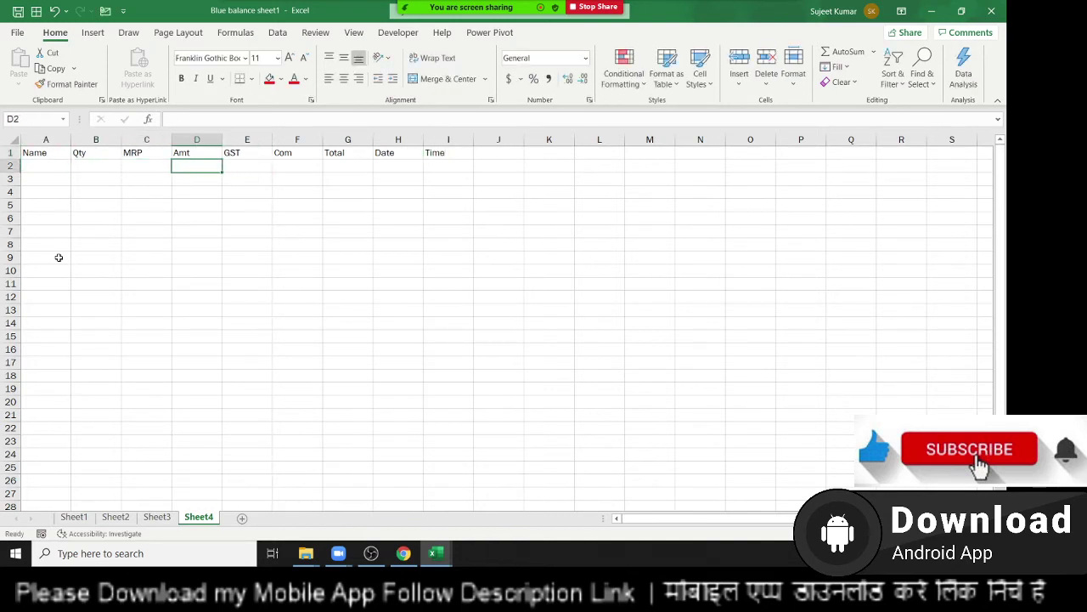
pyautogui.write('=')
pyautogui.press('Left')
pyautogui.press('Left')
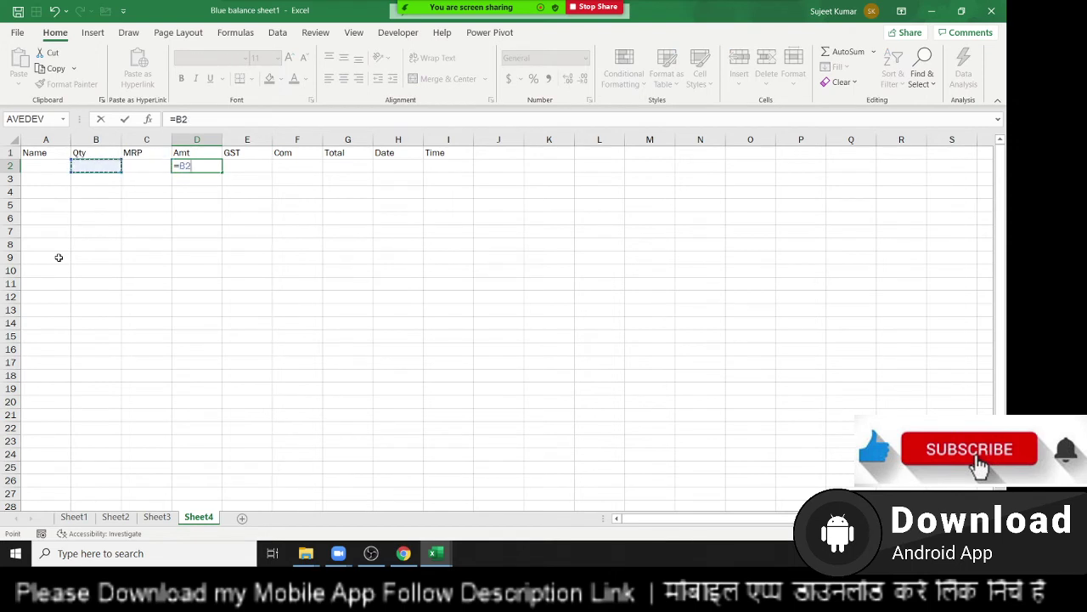
pyautogui.write('*')
pyautogui.press('Left')
pyautogui.press('Return')
pyautogui.press('Up')
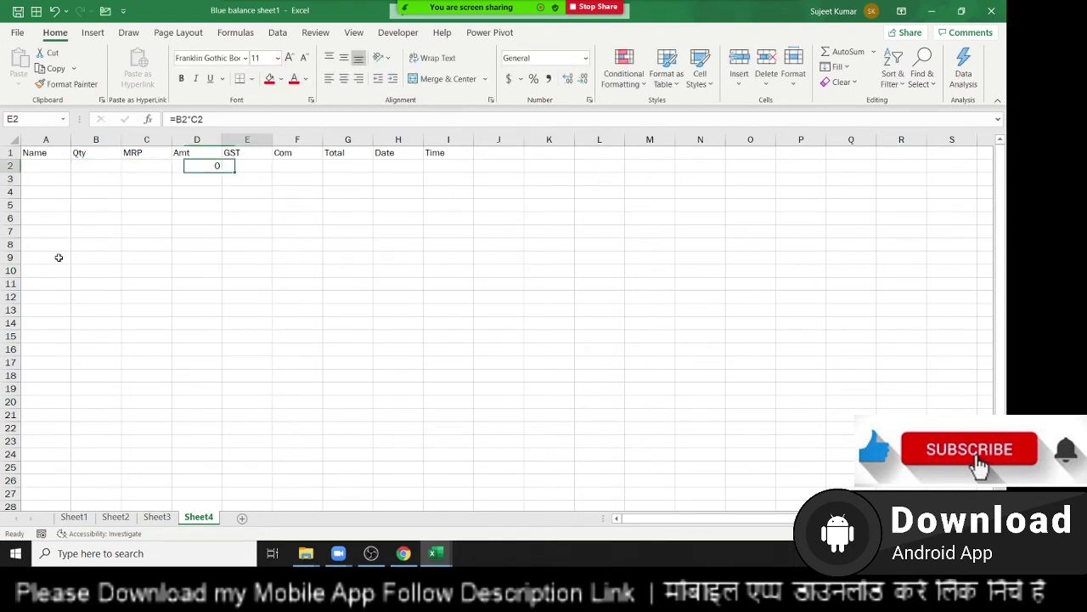
# Enter the 18% GST formula =D2*18% in E2.
pyautogui.press('Right')
pyautogui.write('=')
pyautogui.press('Left')
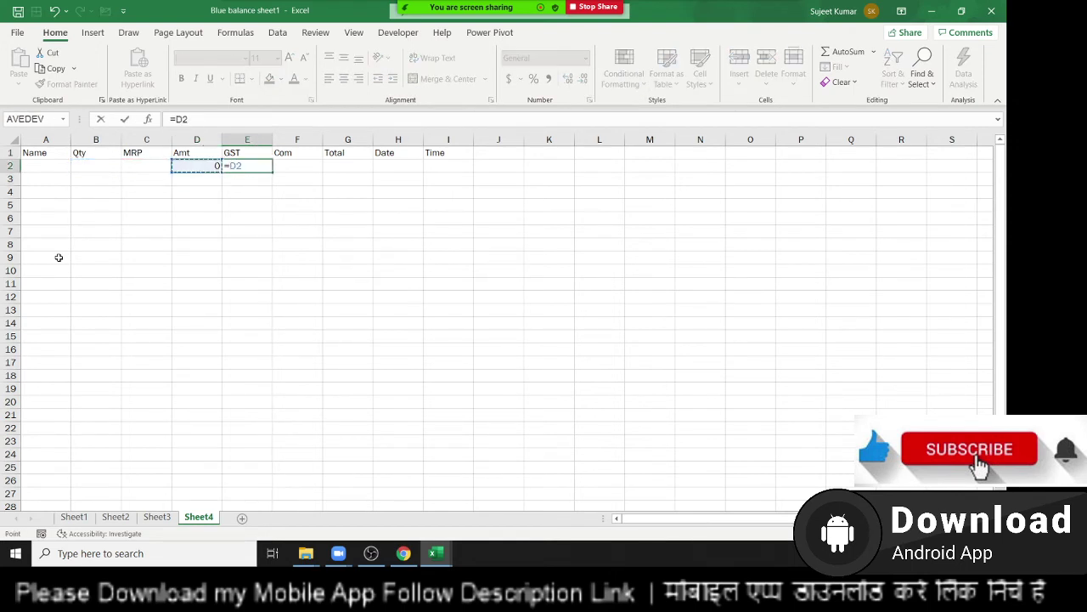
pyautogui.write('*18%')
pyautogui.press('Return')
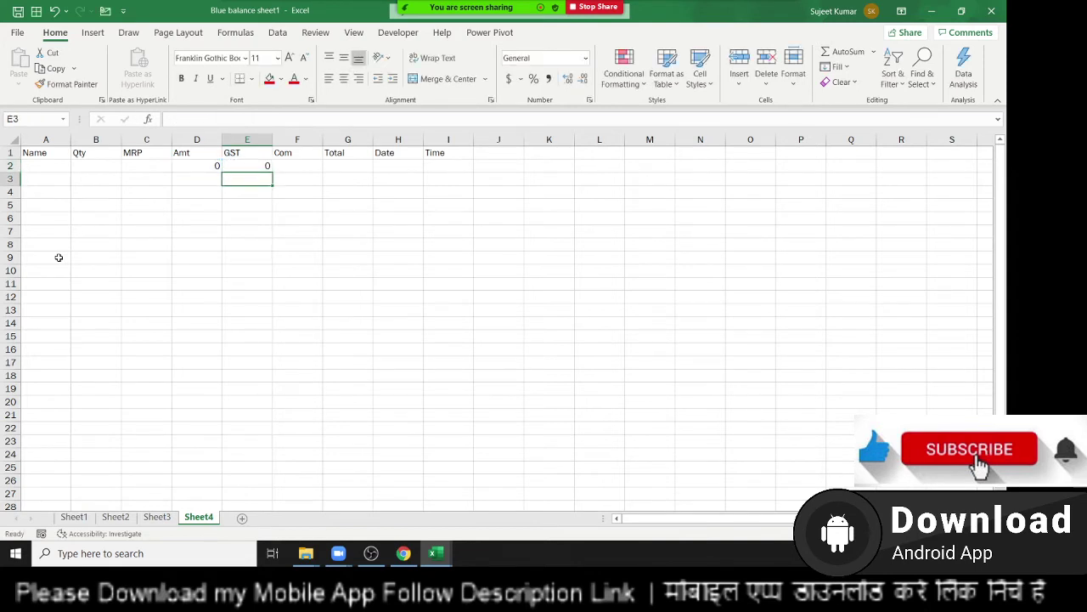
pyautogui.press('Up')
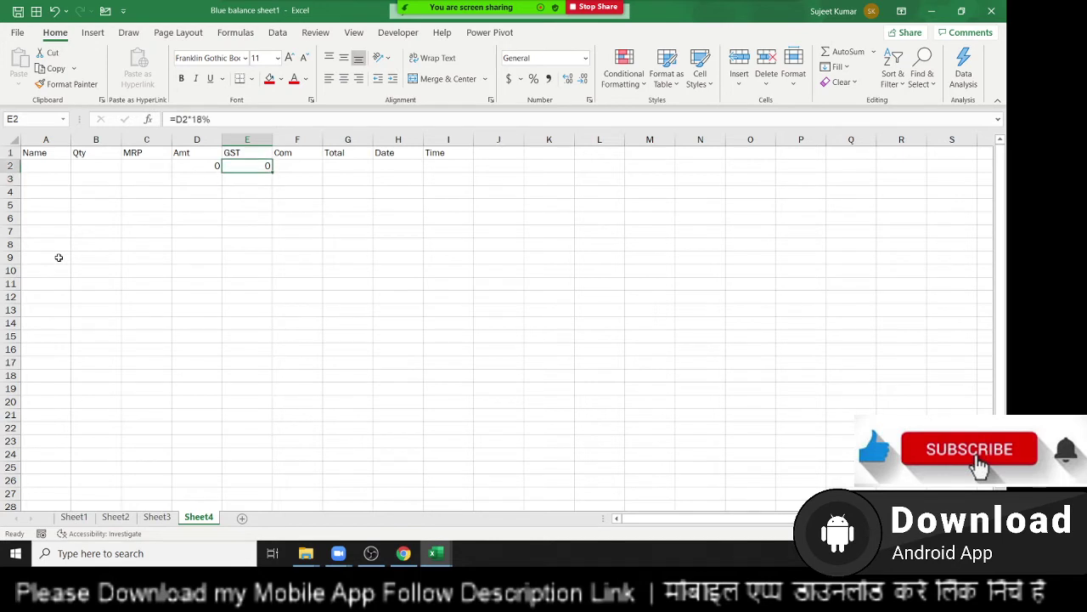
# Enter the Com formula =E2*2% in F2 and Total =D2+E2+F2 in G2.
pyautogui.press('Right')
pyautogui.write('=')
pyautogui.press('Left')
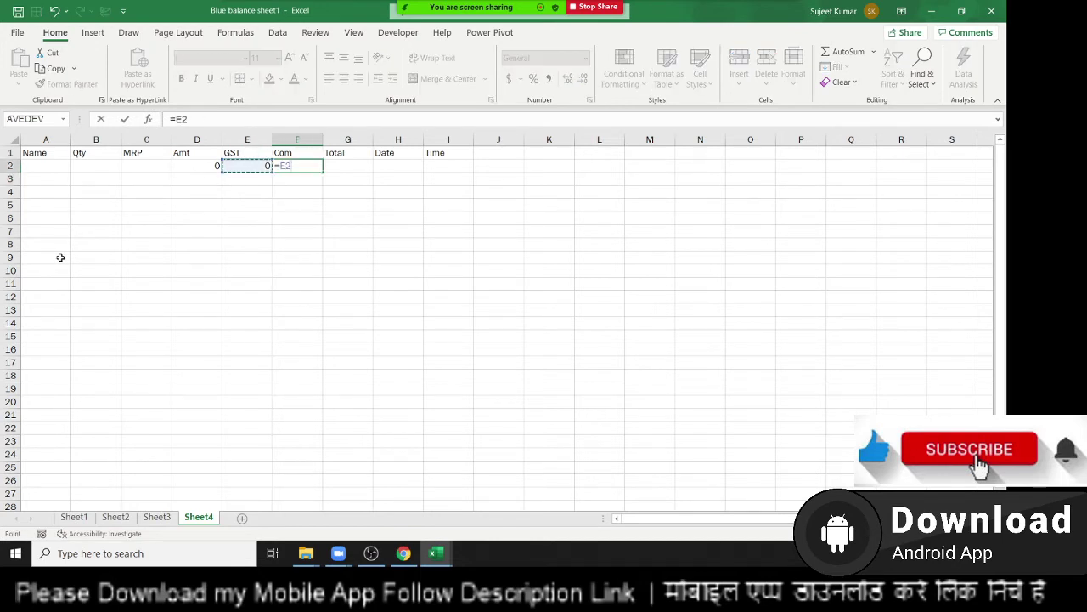
pyautogui.write('*2')
pyautogui.write('%$')
pyautogui.press('BackSpace')
pyautogui.press('Return')
pyautogui.press('Up')
pyautogui.press('Right')
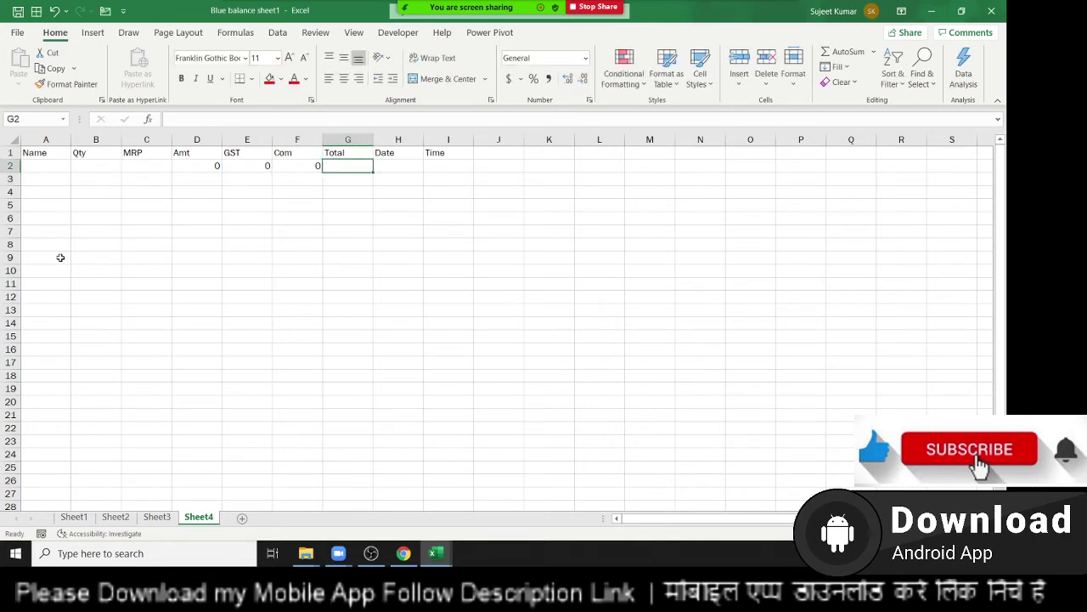
pyautogui.write('=D2+E2+F2')
pyautogui.press('Return')
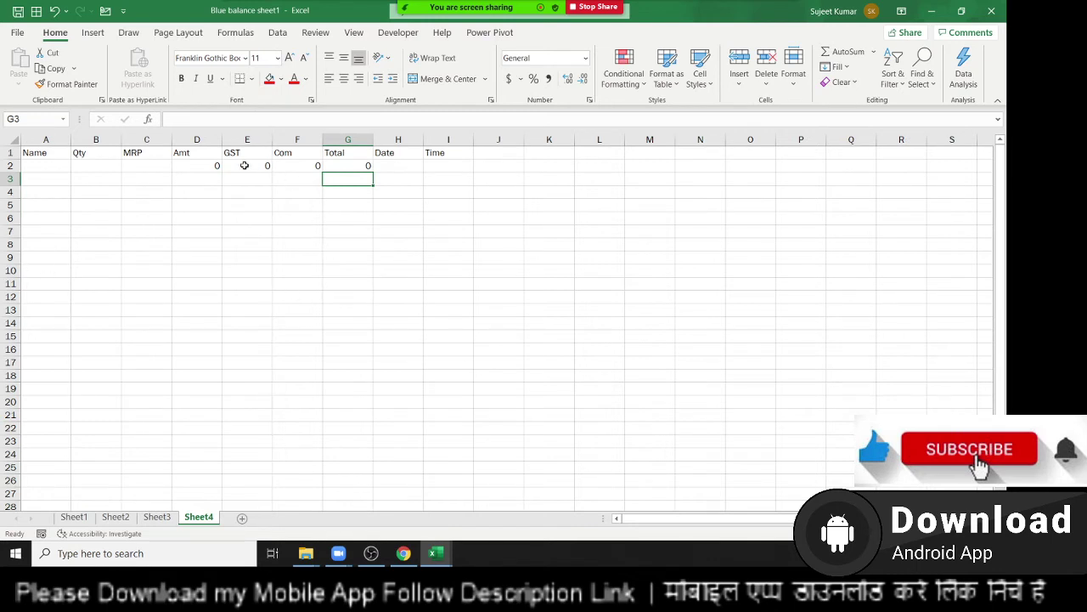
# Fill the D2:G2 formulas down through row 12 with Ctrl+D.
pyautogui.moveTo(204, 165); pyautogui.dragTo(333, 303)
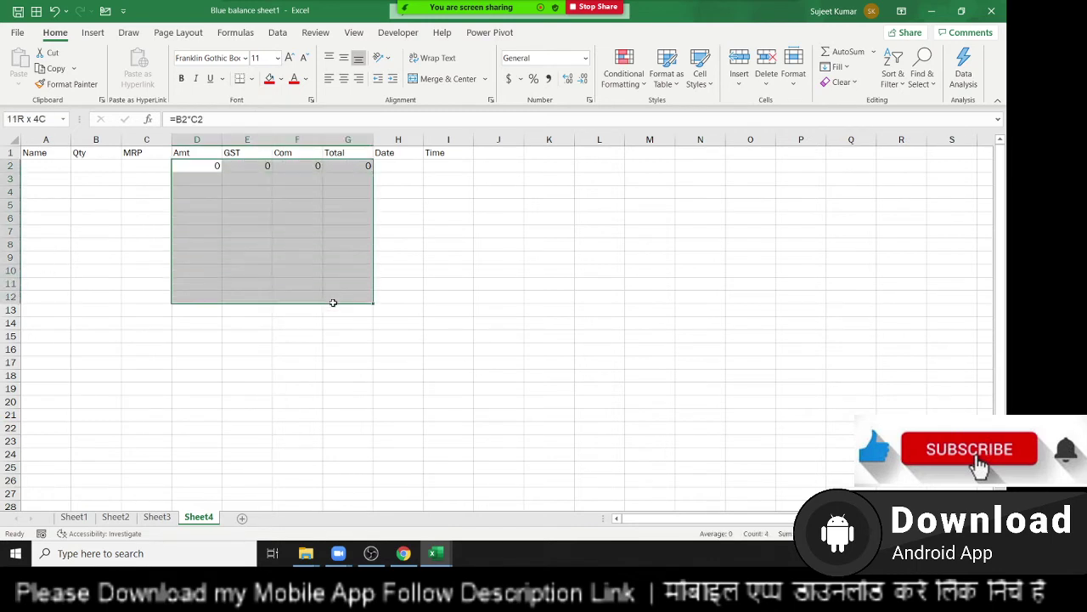
pyautogui.hotkey('ctrl', 'd')
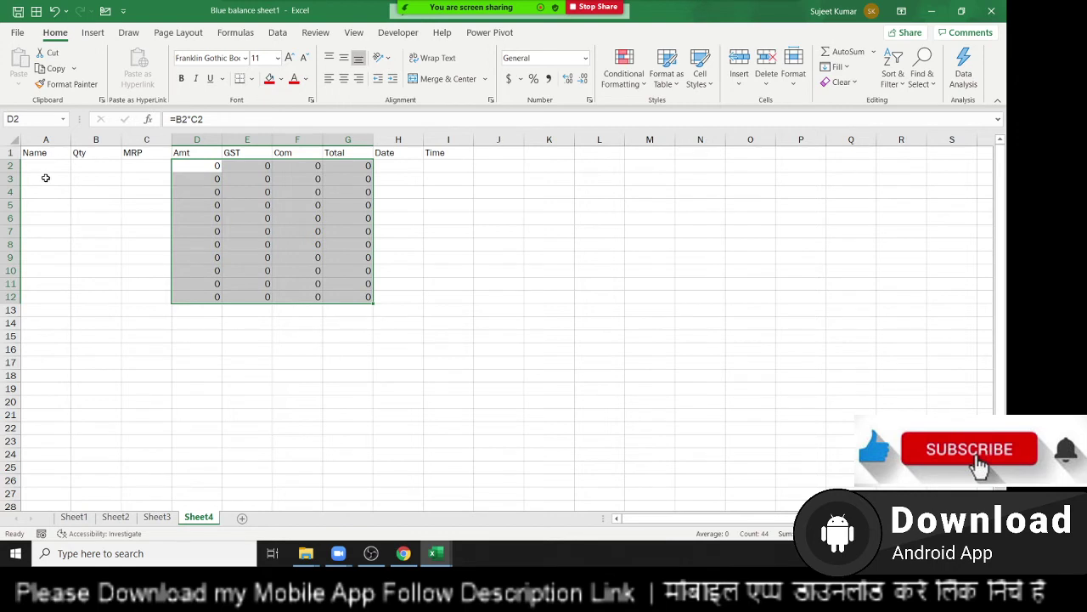
# Enter a customer name, Qty 36 and MRP 85 in row 2, giving Total 3621.816.
pyautogui.click(43, 163)
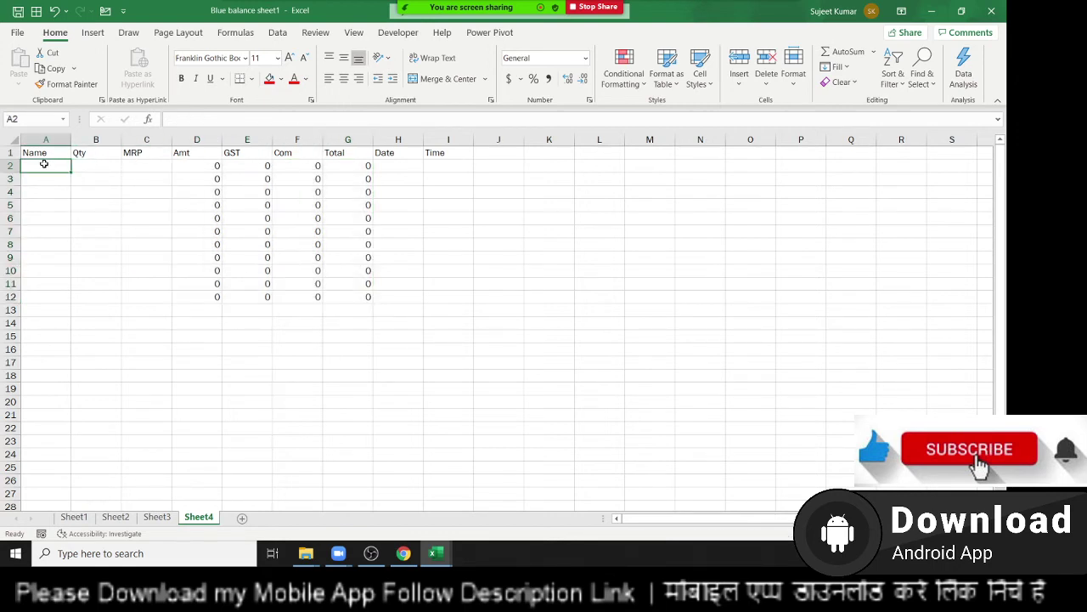
pyautogui.write('Puja')
pyautogui.press('Tab')
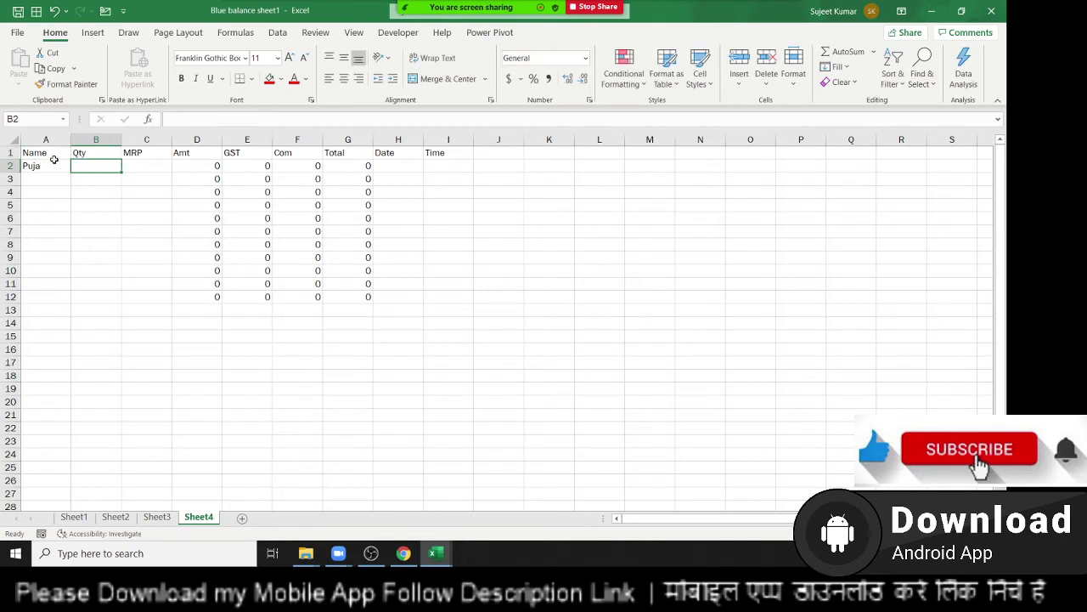
pyautogui.write('36')
pyautogui.press('Tab')
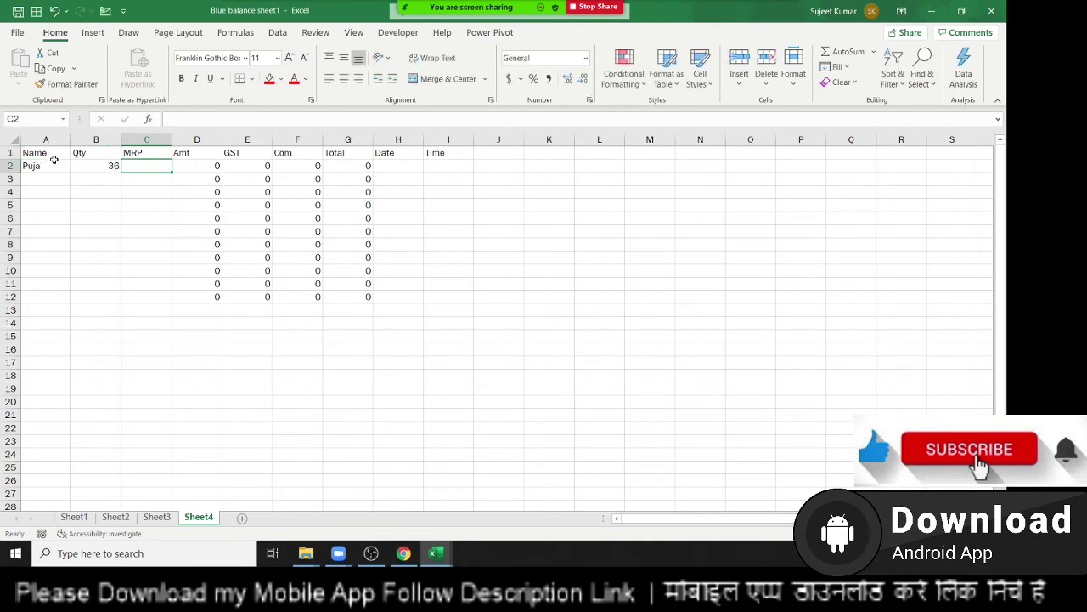
pyautogui.write('85')
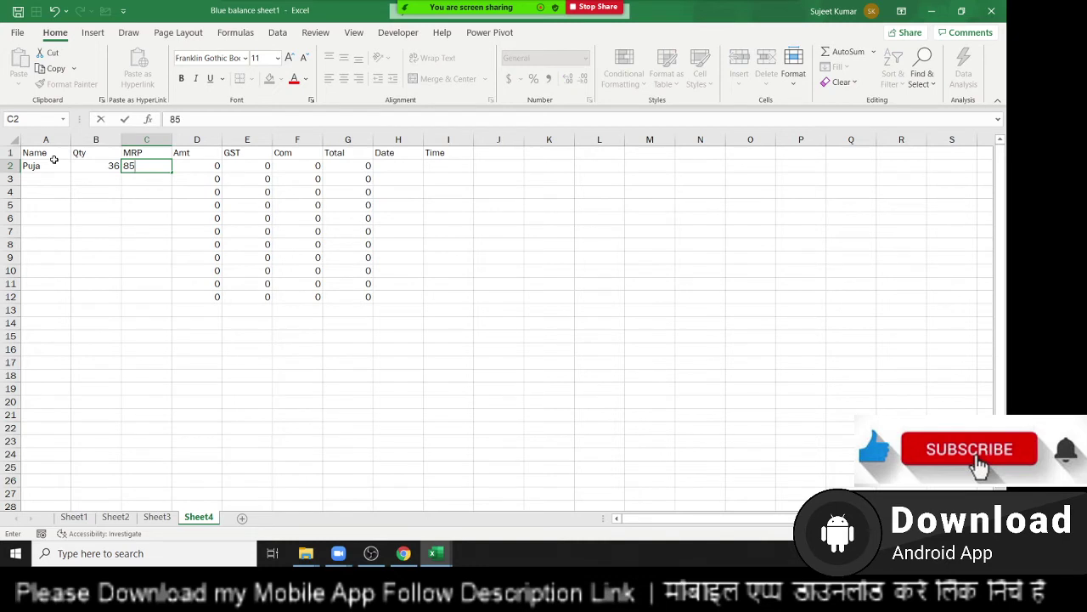
pyautogui.press('Return')
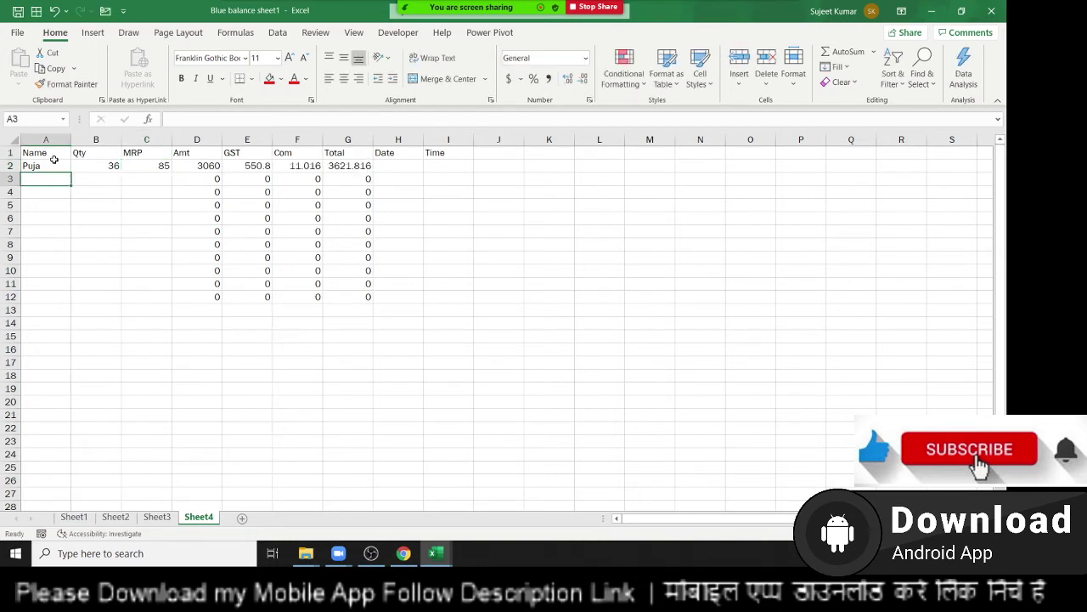
pyautogui.press('Right')
pyautogui.press('Right')
pyautogui.press('Right')
pyautogui.press('Up')
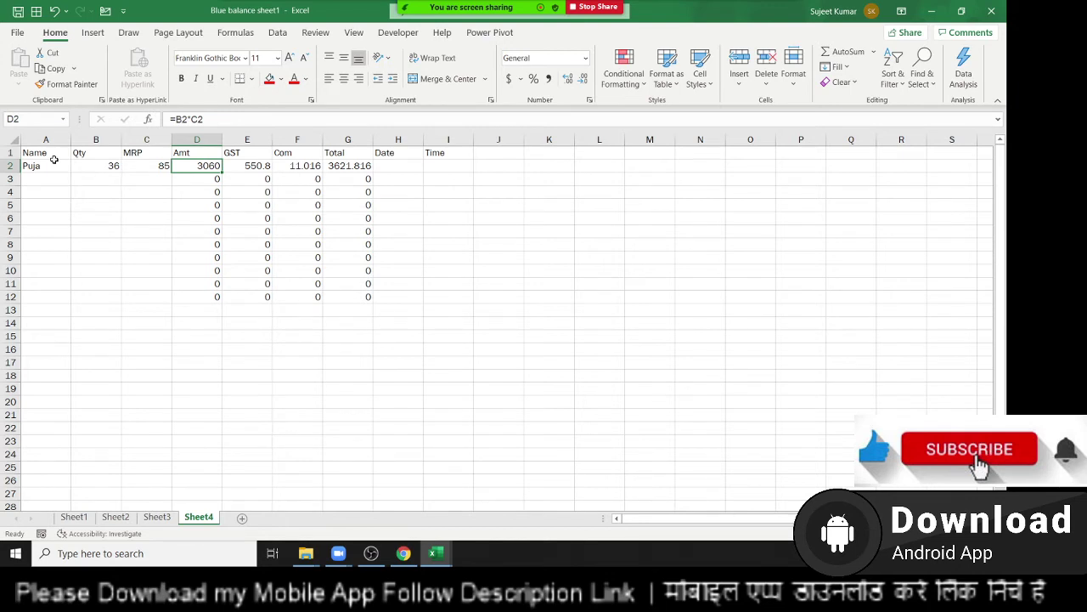
pyautogui.press('Left')
# Insert today's date in H2 and the current time in I2.
pyautogui.press('Right')
pyautogui.press('Right')
pyautogui.press('Right')
pyautogui.press('Right')
pyautogui.press('Right')
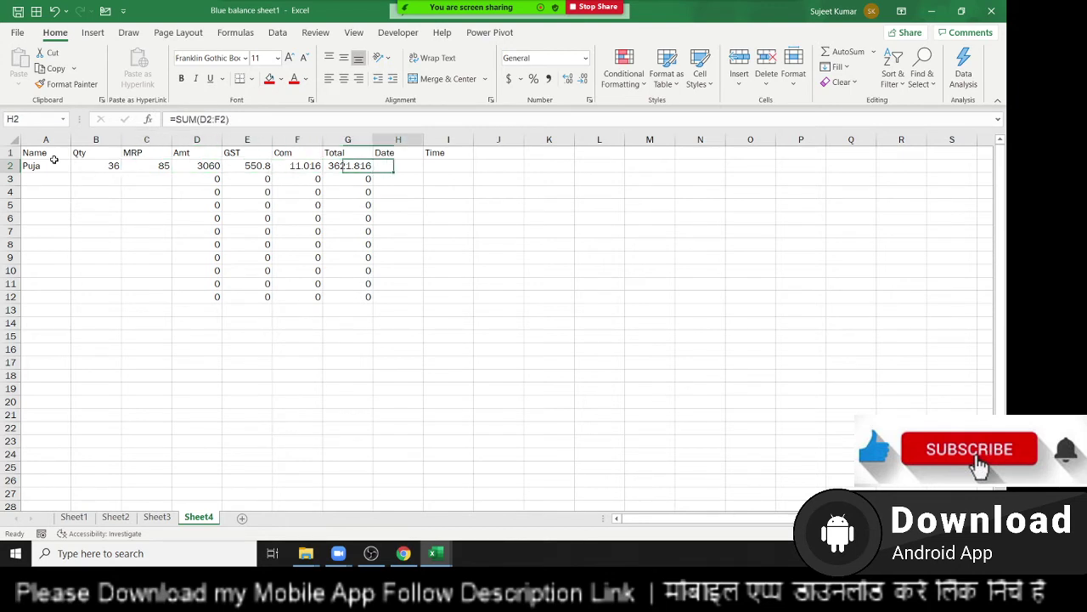
pyautogui.hotkey('ctrl', ';')
pyautogui.press('Tab')
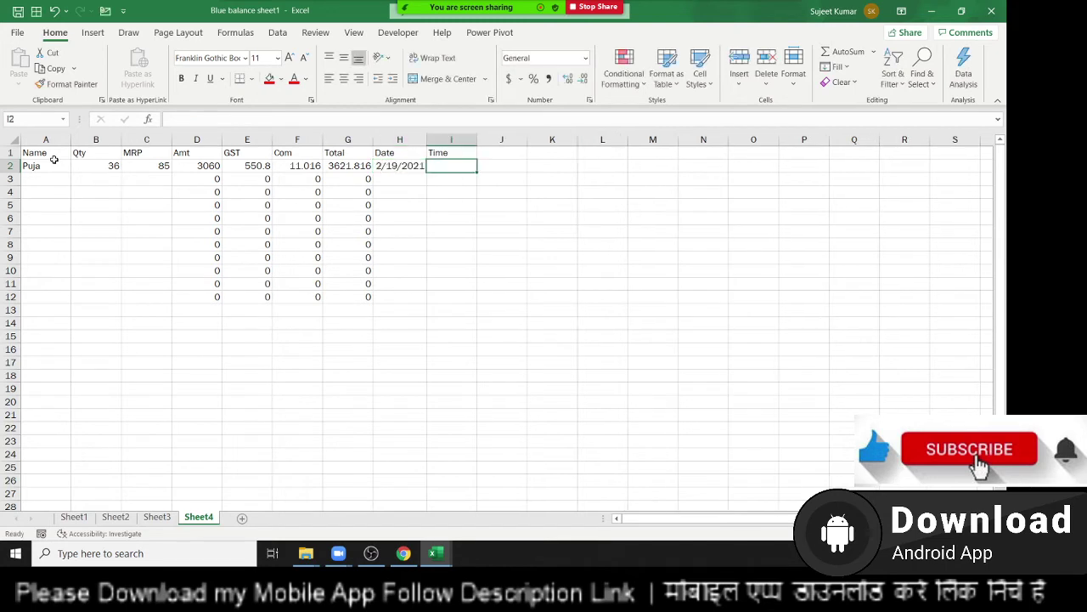
pyautogui.hotkey('ctrl', 'shift', ';')
pyautogui.press('Return')
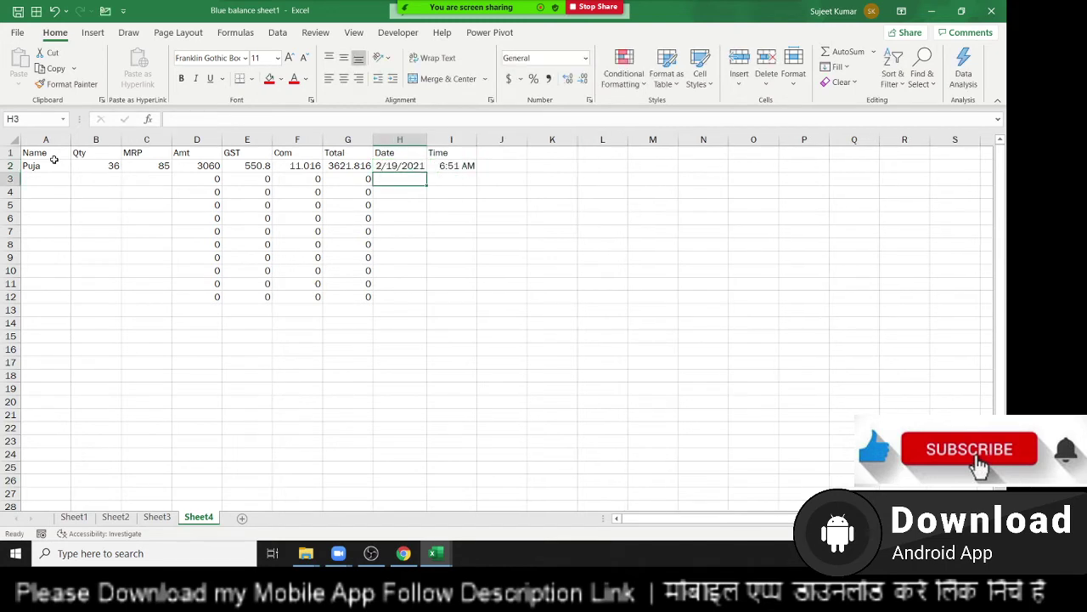
pyautogui.press('Up')
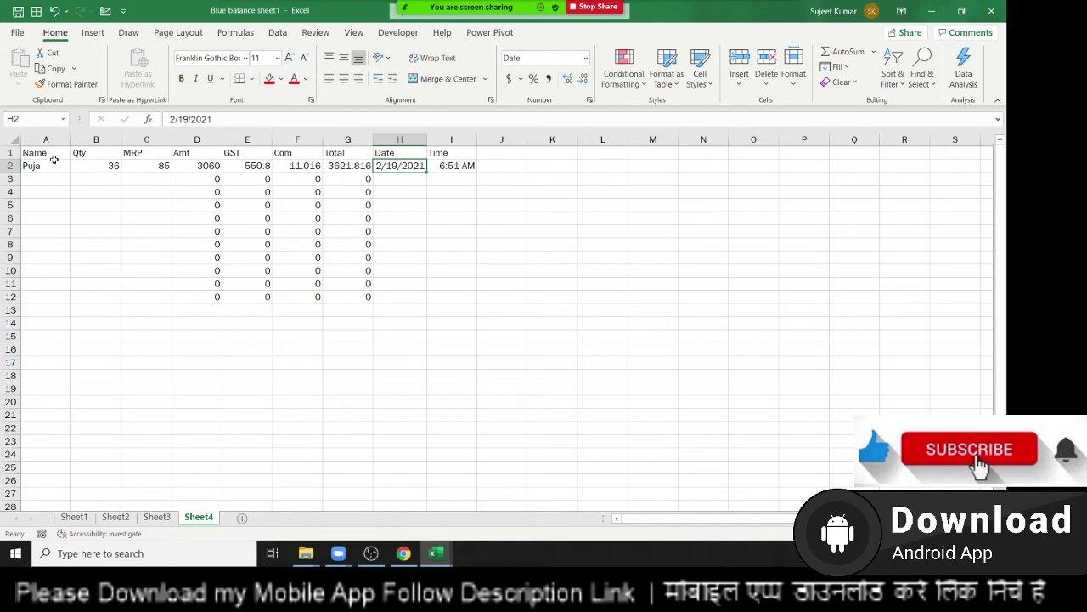
pyautogui.press('Right')
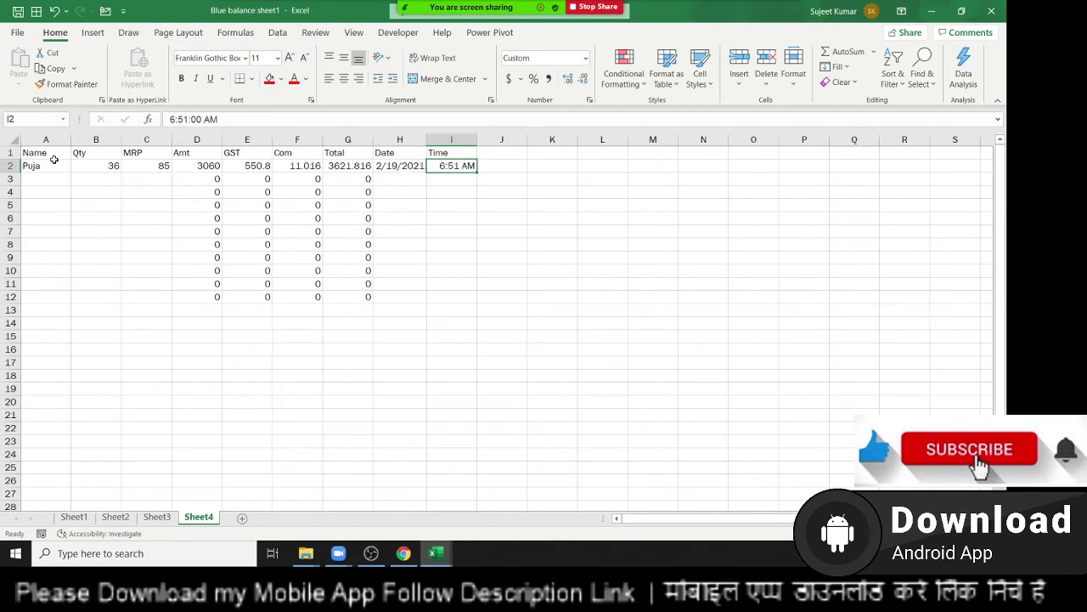
pyautogui.press('Left')
pyautogui.press('Left')
# Select columns D through G holding the Amt, GST, Com and Total formulas.
pyautogui.press('Home')
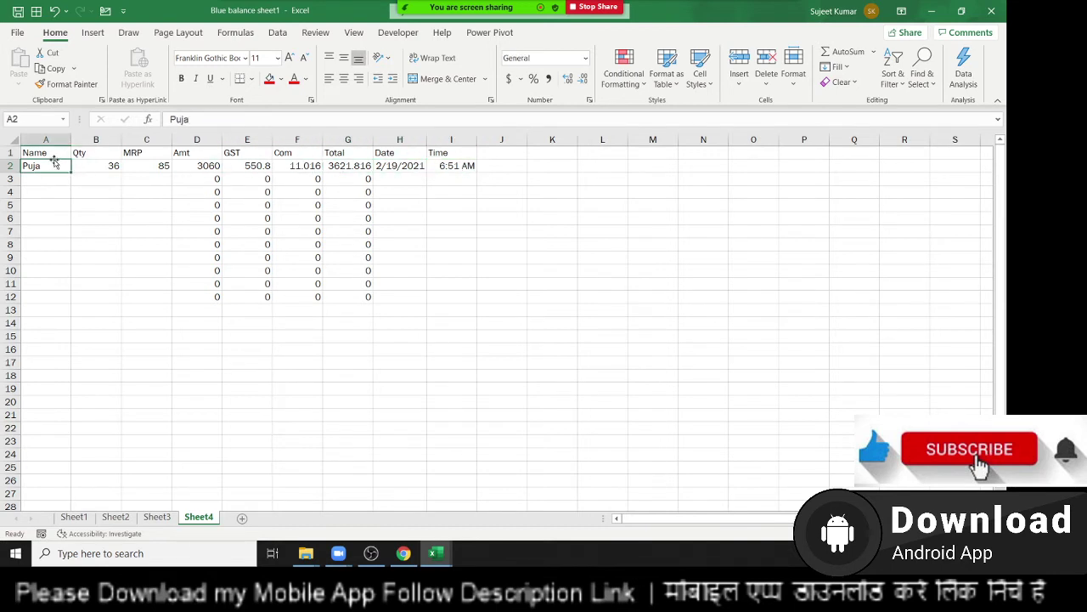
pyautogui.press('Down')
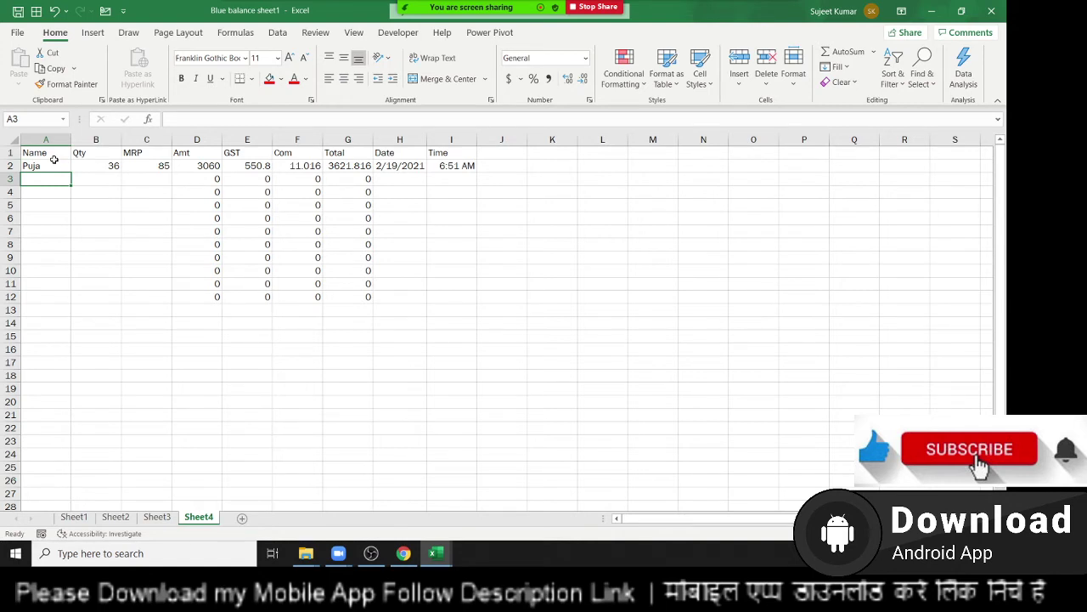
pyautogui.press('Right')
pyautogui.press('Right')
pyautogui.press('Right')
pyautogui.press('Right')
pyautogui.press('Right')
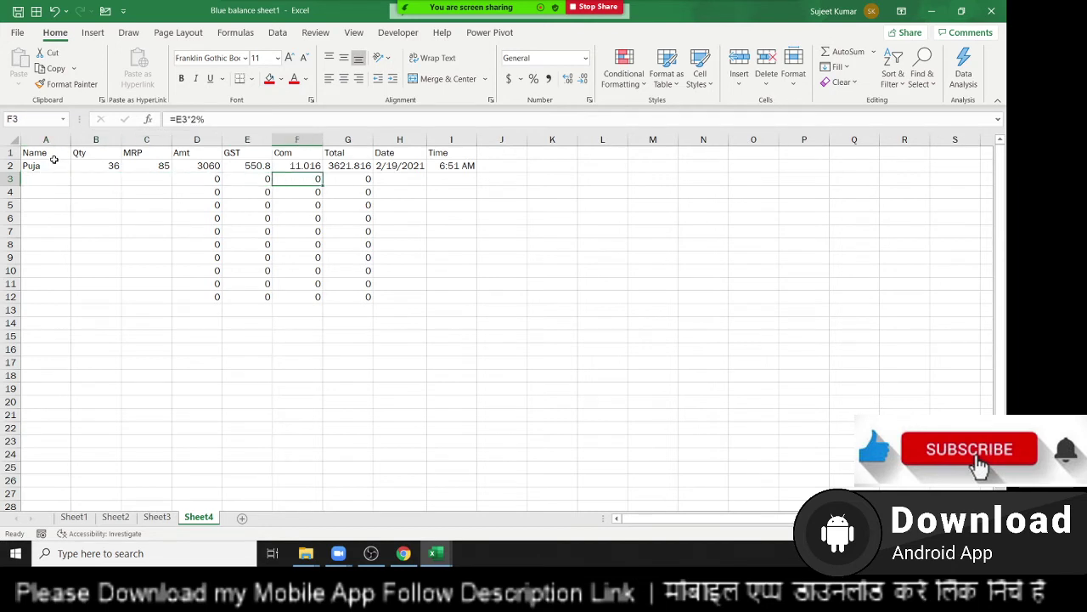
pyautogui.press('Right')
pyautogui.press('Right')
pyautogui.press('Left')
pyautogui.press('Left')
pyautogui.press('Left')
pyautogui.press('Left')
pyautogui.press('Left')
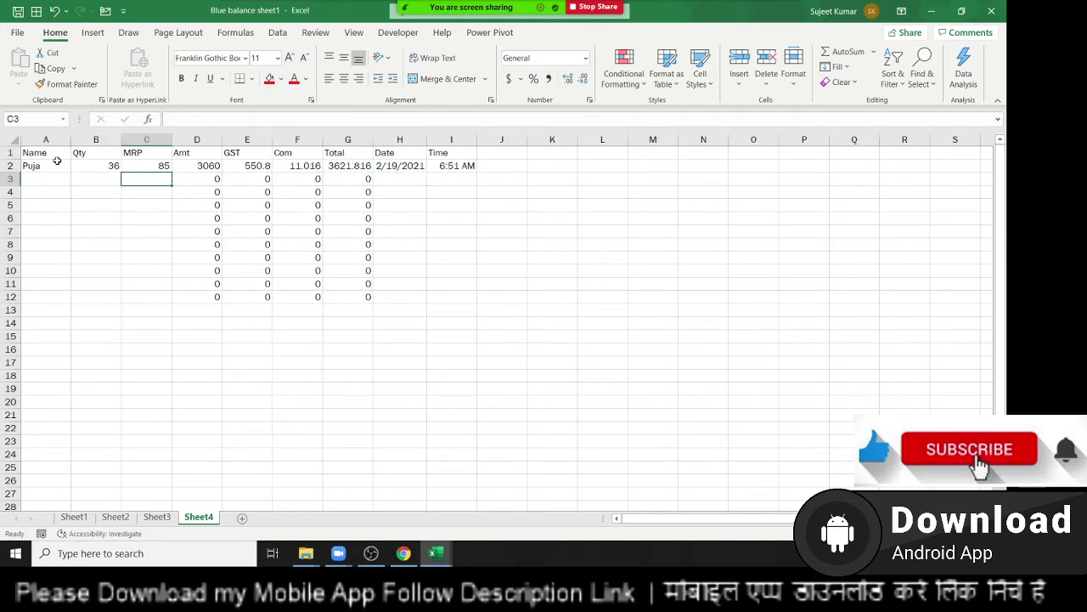
pyautogui.click(402, 182)
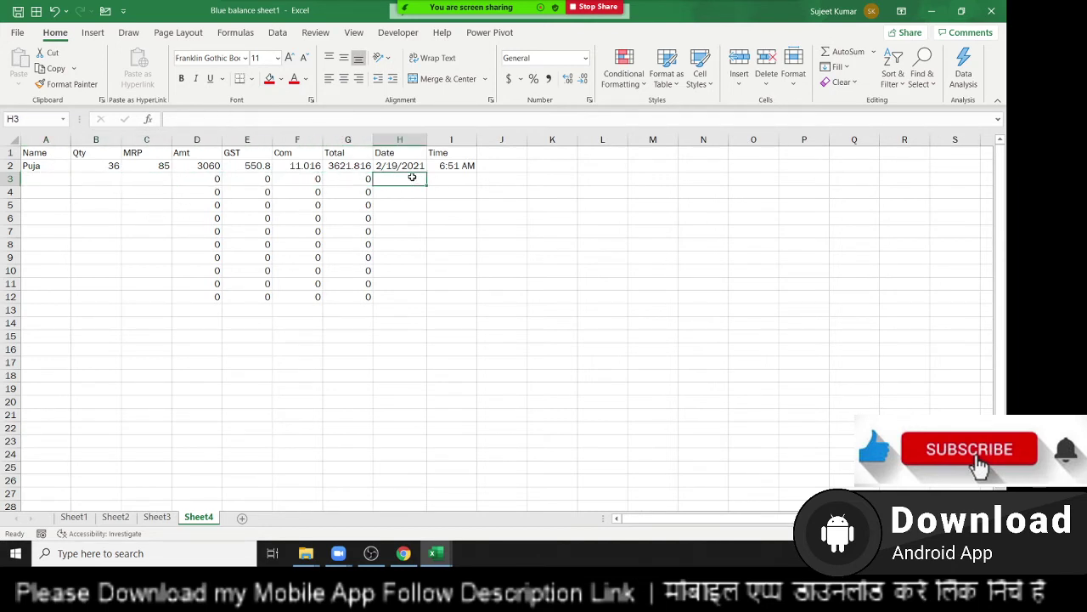
pyautogui.click(349, 139)
pyautogui.moveTo(349, 139); pyautogui.dragTo(212, 134)
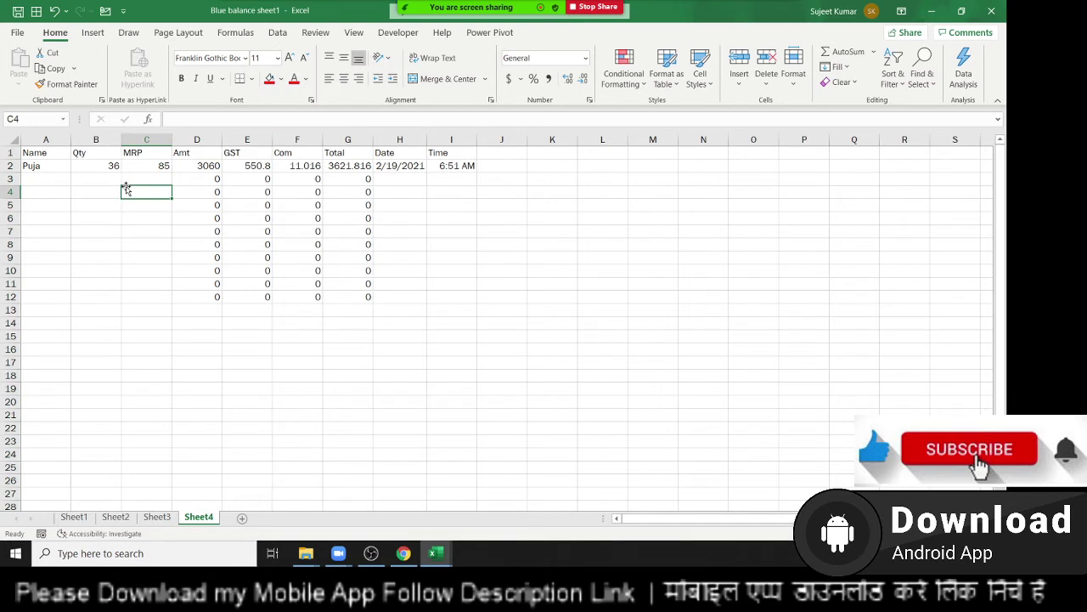
# Unlock all cells on Sheet4 via Format Cells > Protection.
pyautogui.click(169, 517)
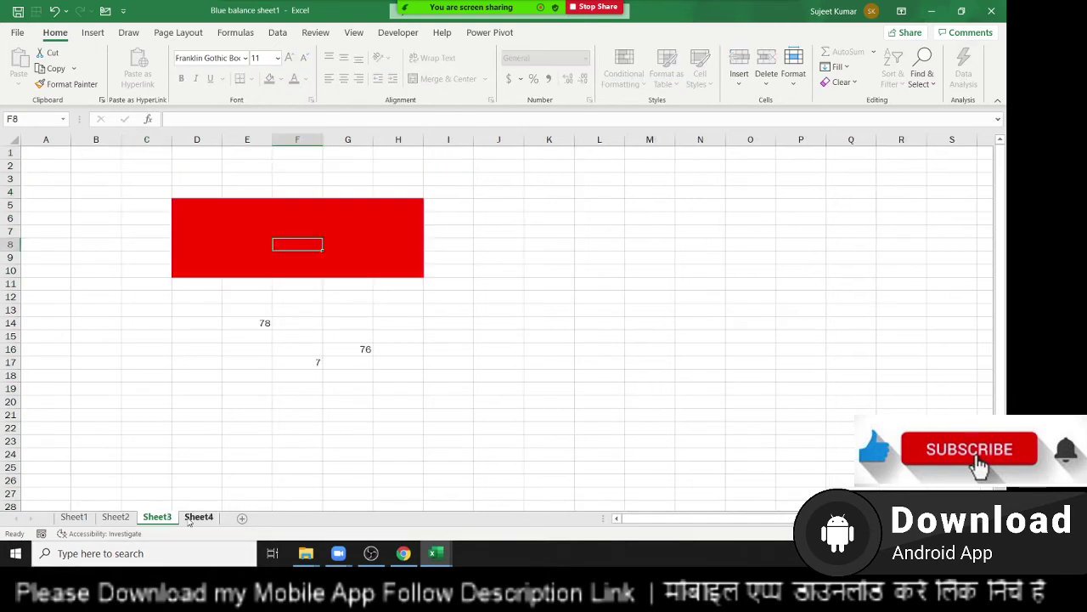
pyautogui.click(192, 517)
pyautogui.click(12, 139)
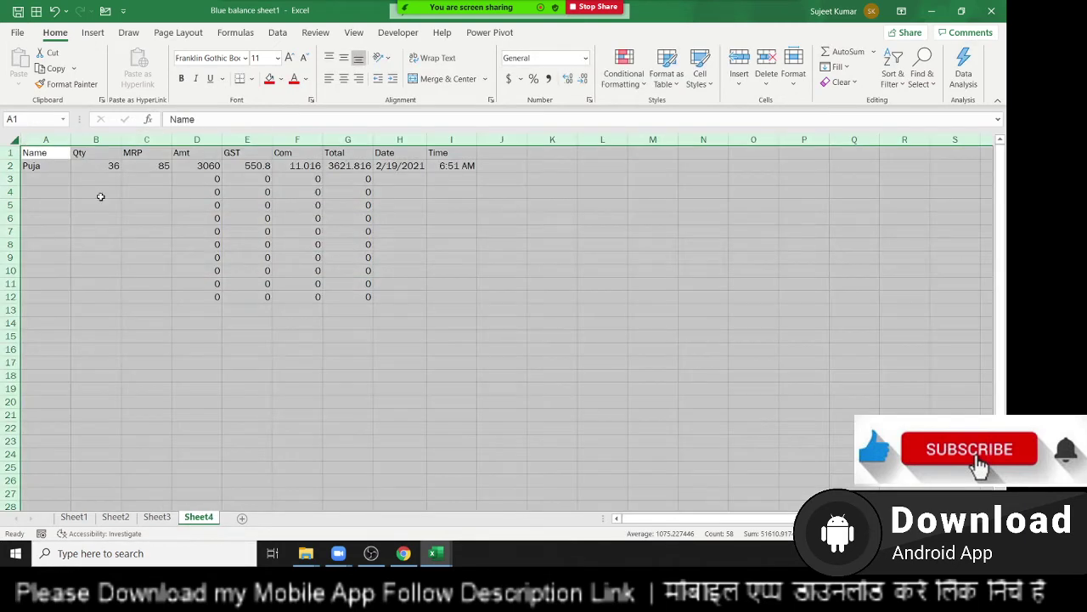
pyautogui.rightClick(100, 195)
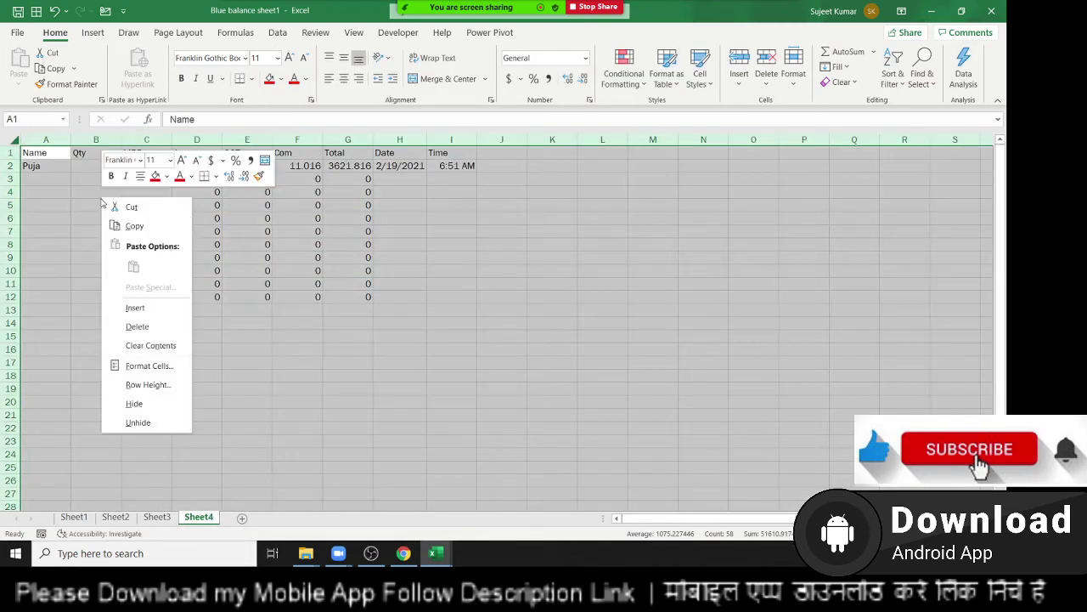
pyautogui.click(148, 365)
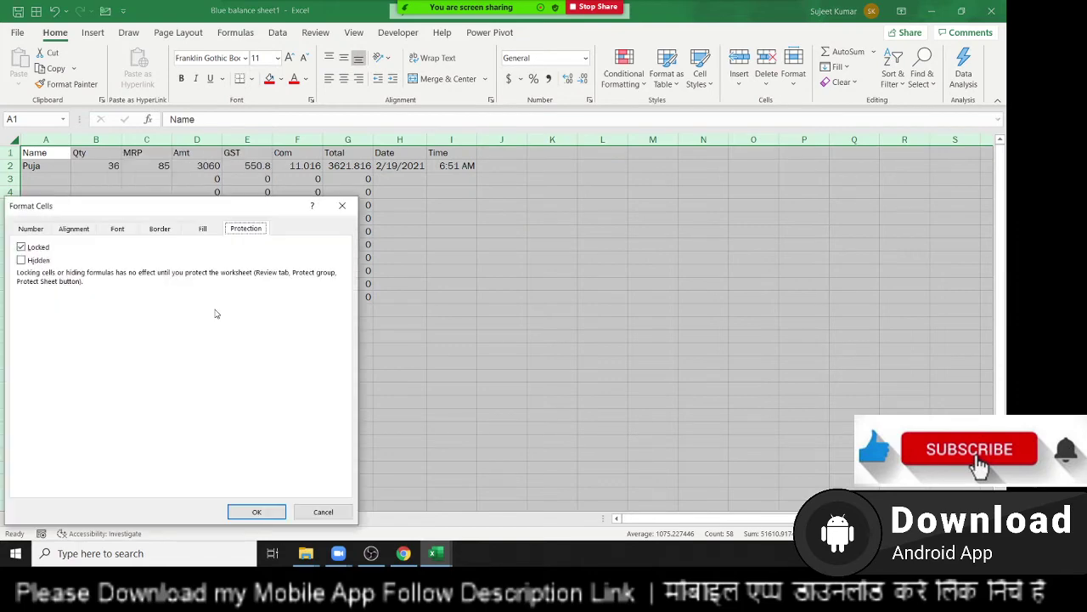
pyautogui.click(43, 247)
pyautogui.click(257, 511)
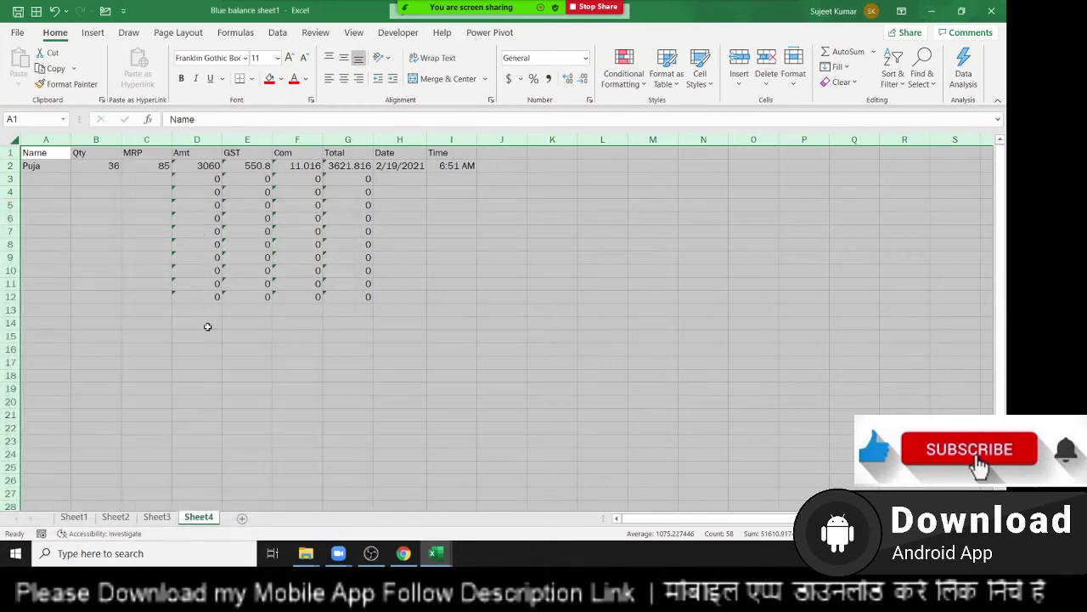
pyautogui.click(209, 326)
# Set columns D through G back to Locked.
pyautogui.moveTo(197, 140); pyautogui.dragTo(348, 139)
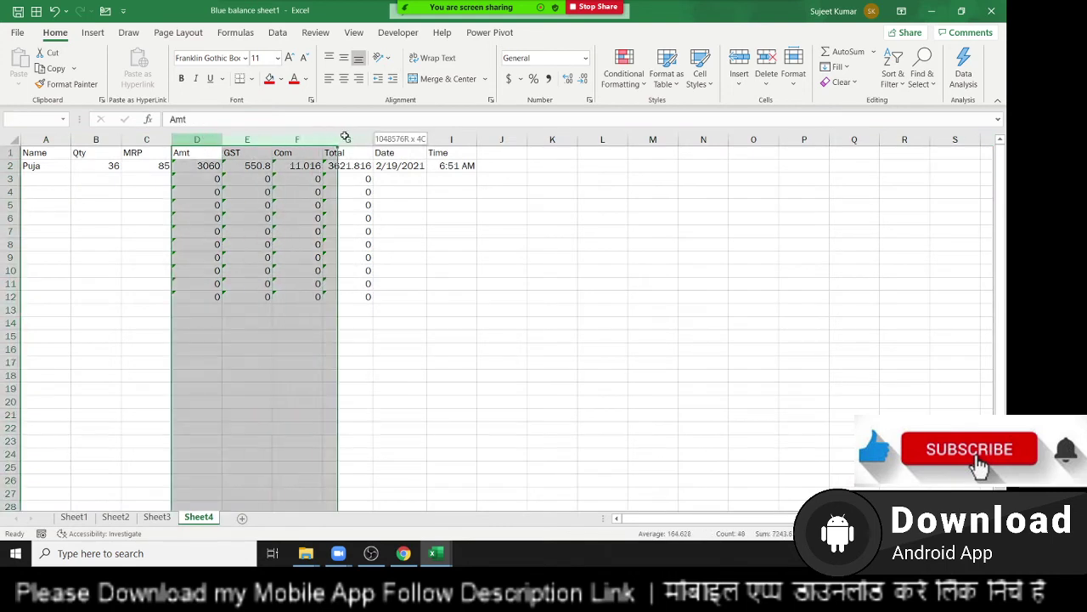
pyautogui.rightClick(336, 187)
pyautogui.click(376, 358)
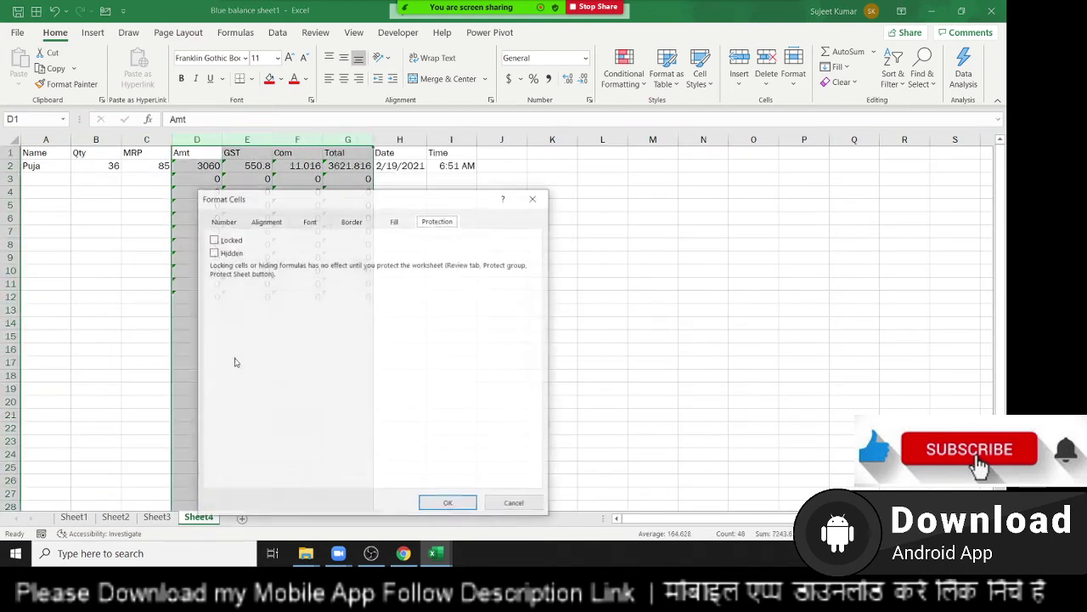
pyautogui.click(229, 240)
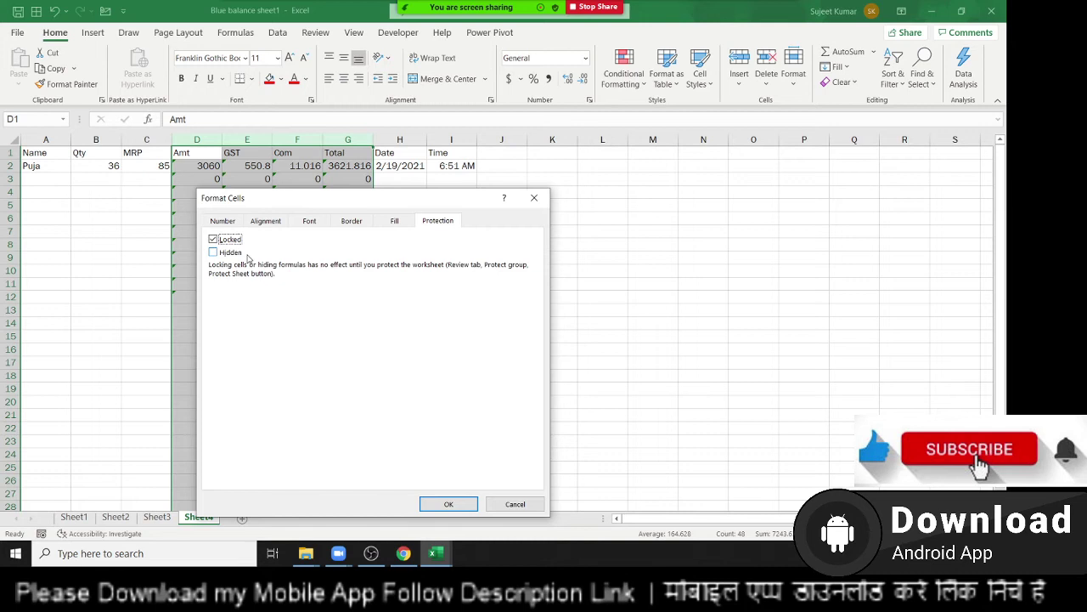
pyautogui.click(445, 501)
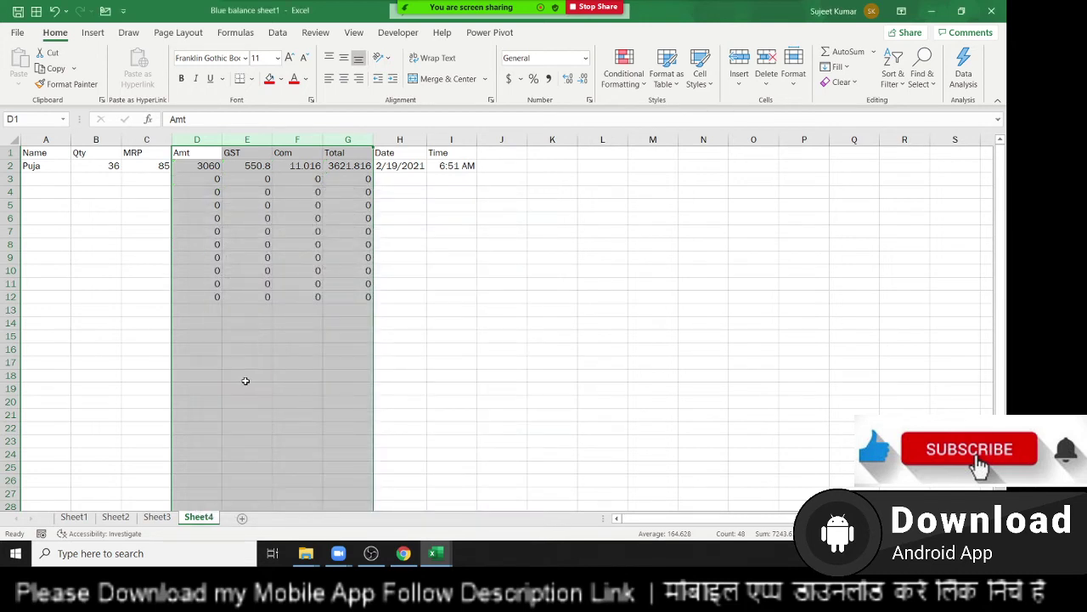
pyautogui.click(245, 381)
# Protect Sheet4 without a password, with 'Select locked cells' unchecked.
pyautogui.rightClick(212, 516)
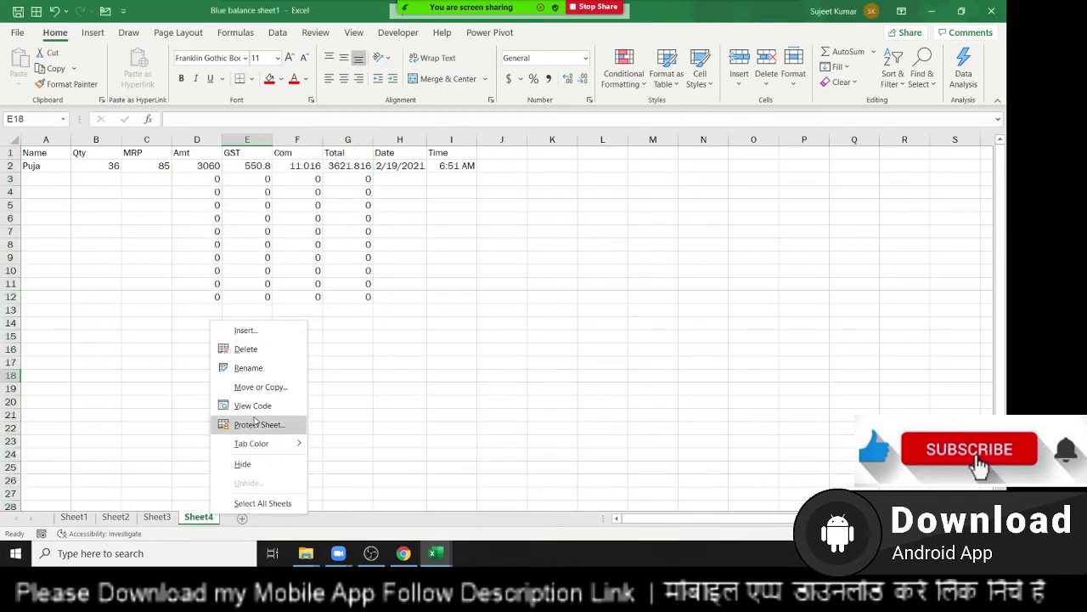
pyautogui.click(255, 426)
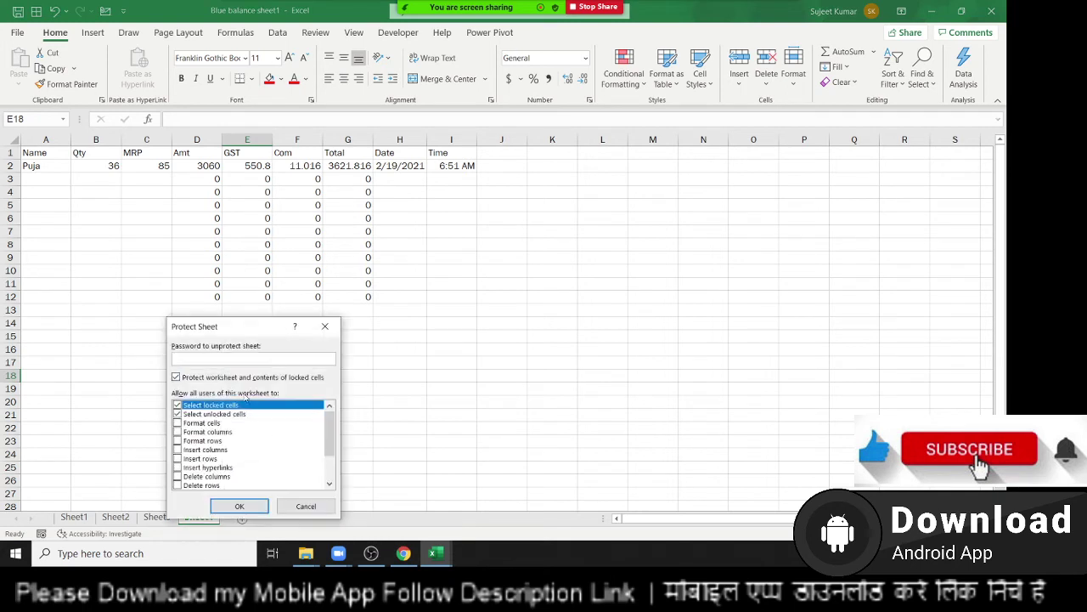
pyautogui.moveTo(231, 333); pyautogui.dragTo(442, 310)
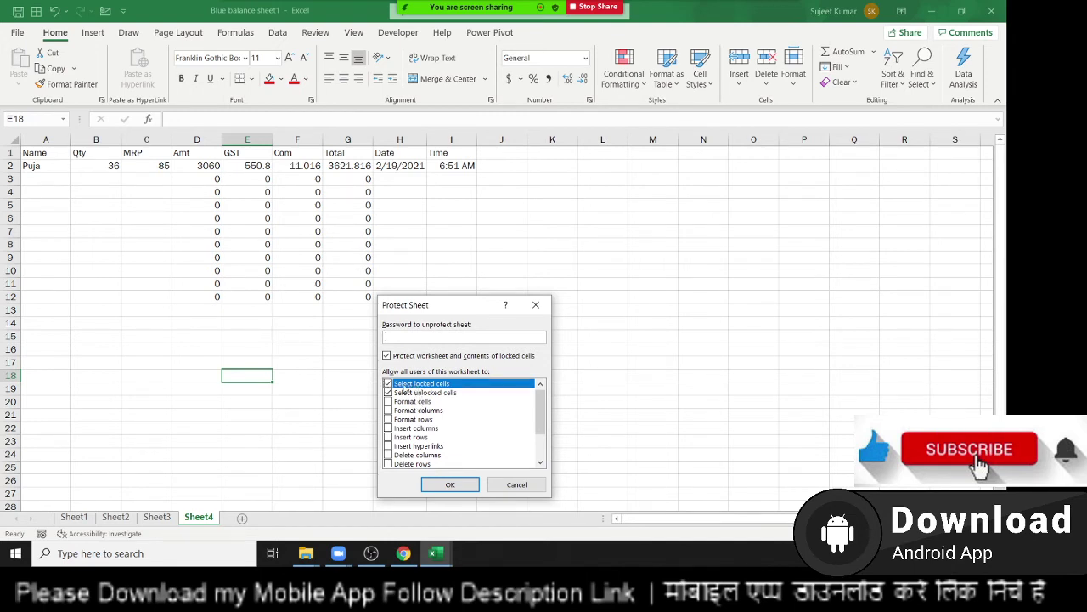
pyautogui.click(388, 384)
pyautogui.click(450, 484)
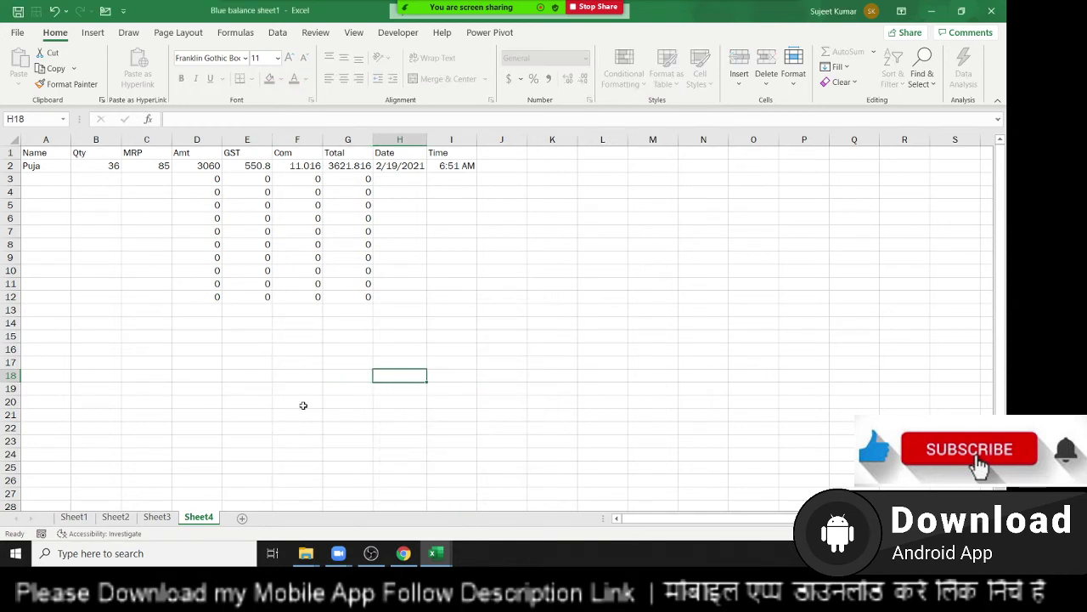
# Enter a customer name, Qty 85 and MRP 65 in row 3.
pyautogui.click(60, 183)
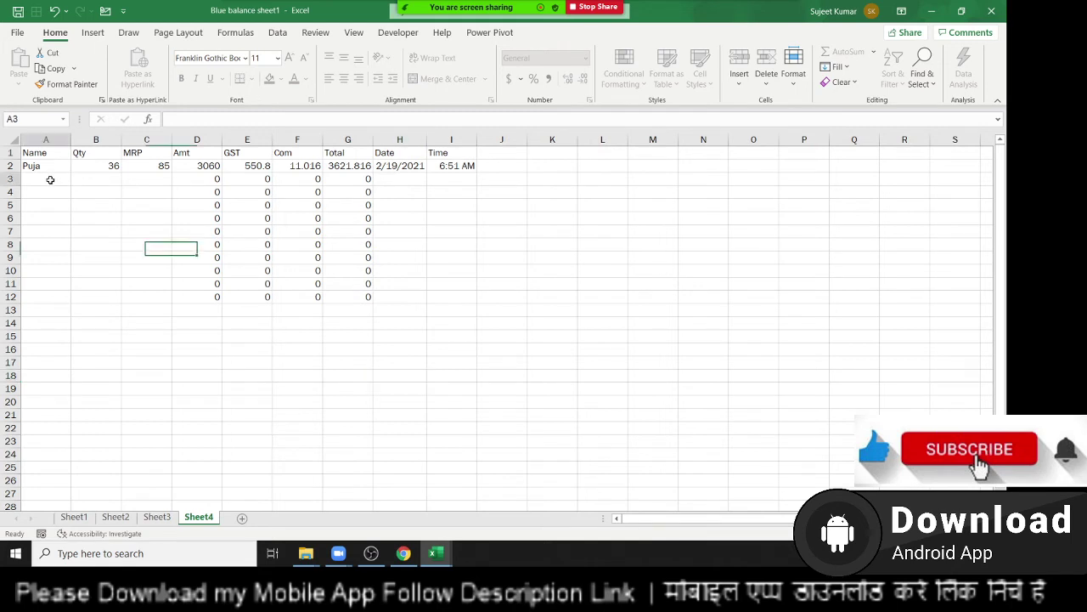
pyautogui.write('Om')
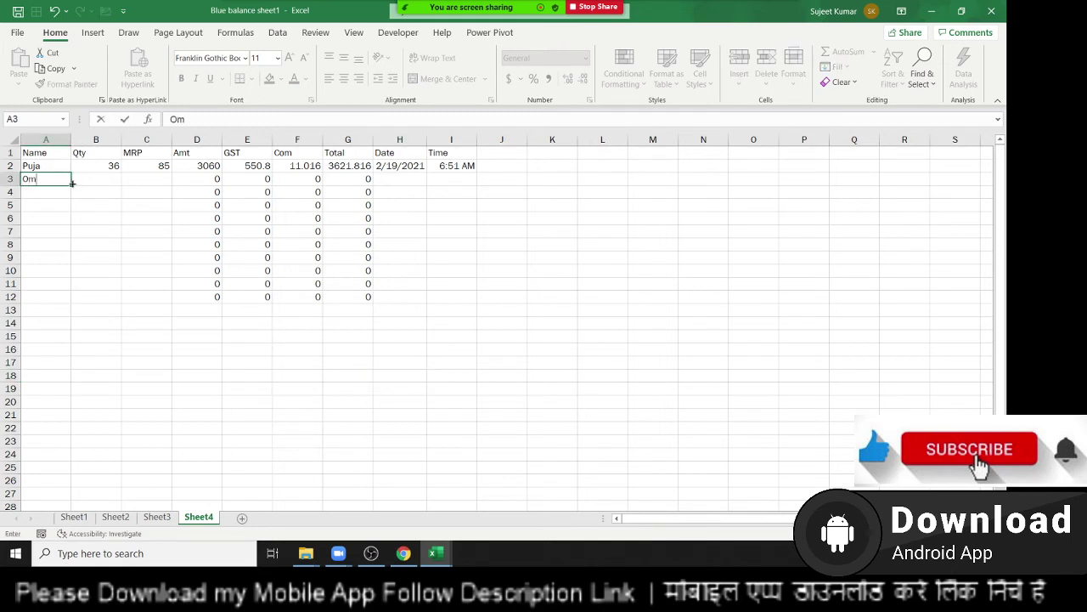
pyautogui.press('Tab')
pyautogui.write('85')
pyautogui.press('Tab')
pyautogui.write('65')
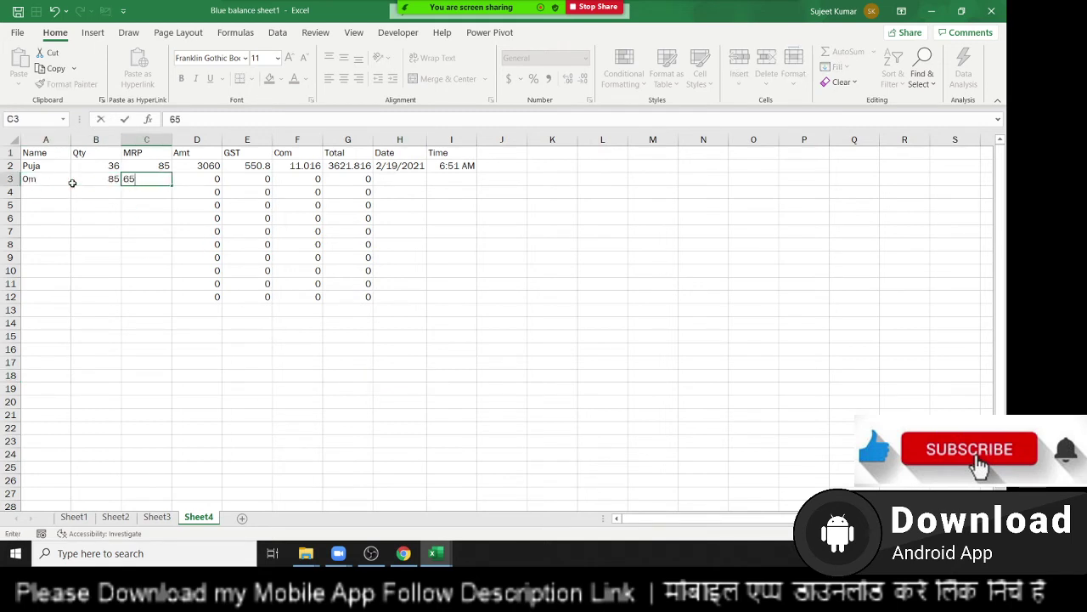
pyautogui.press('Down')
pyautogui.press('Up')
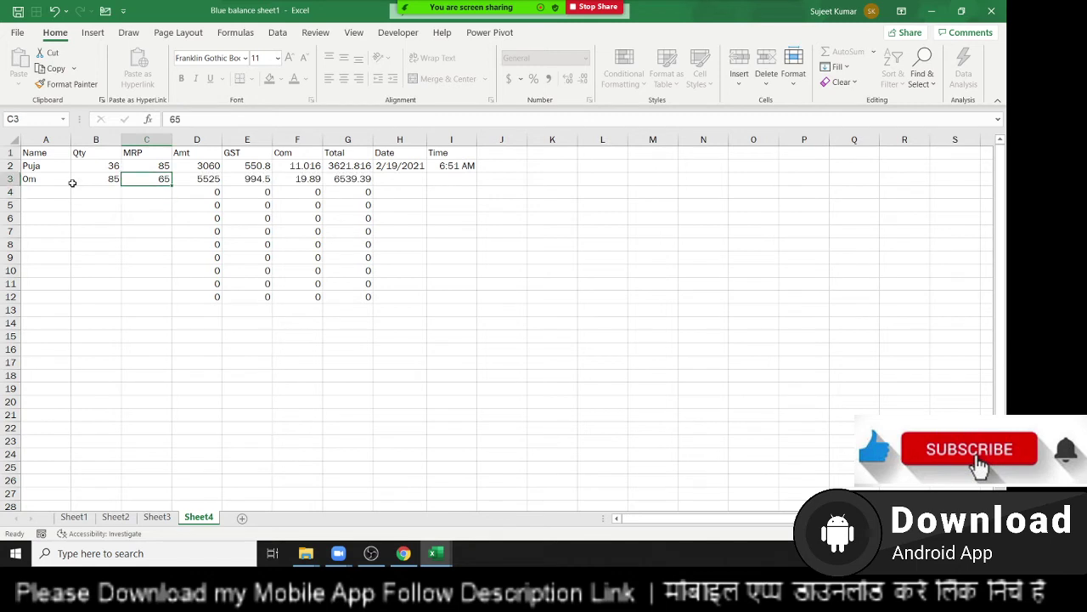
# Insert today's date in H3 and the current time in I3.
pyautogui.press('Right')
pyautogui.press('Right')
pyautogui.press('Right')
pyautogui.press('Right')
pyautogui.press('Right')
pyautogui.hotkey('ctrl', ';')
pyautogui.press('Right')
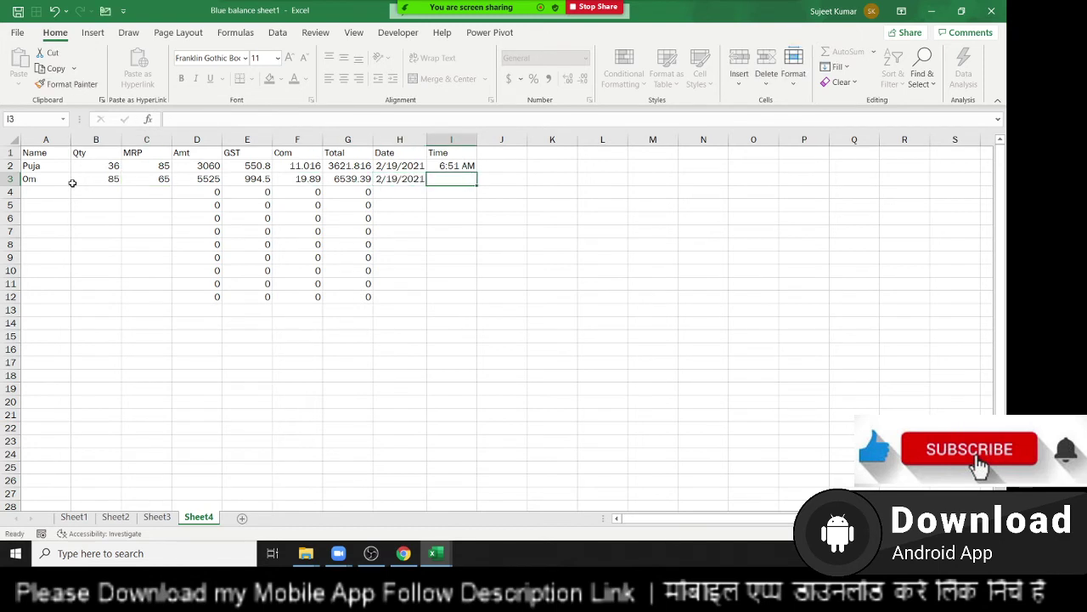
pyautogui.hotkey('ctrl', 'shift', ';')
pyautogui.press('Return')
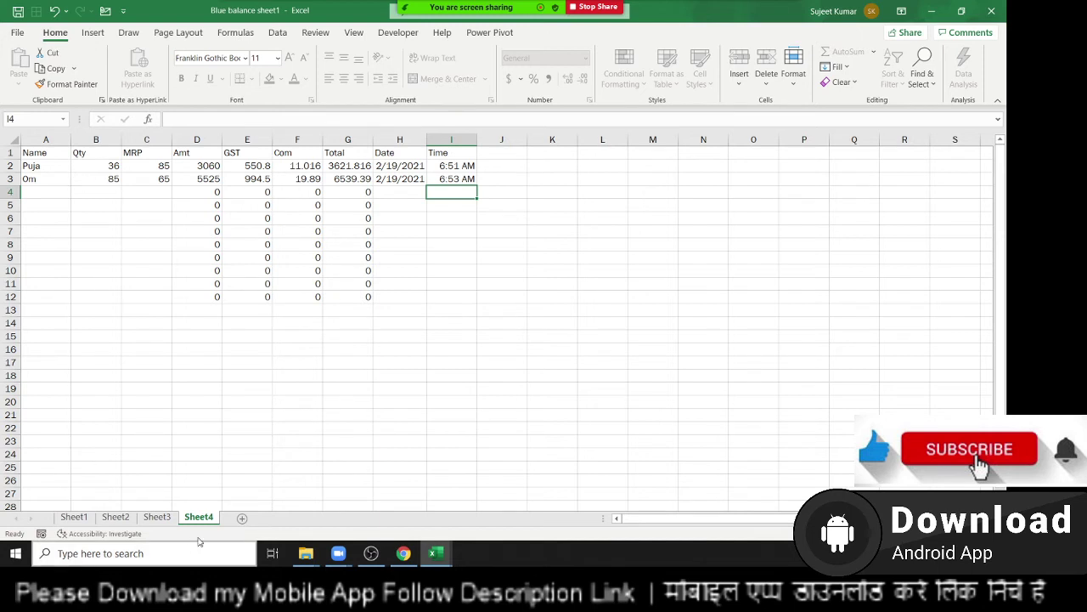
pyautogui.click(242, 517)
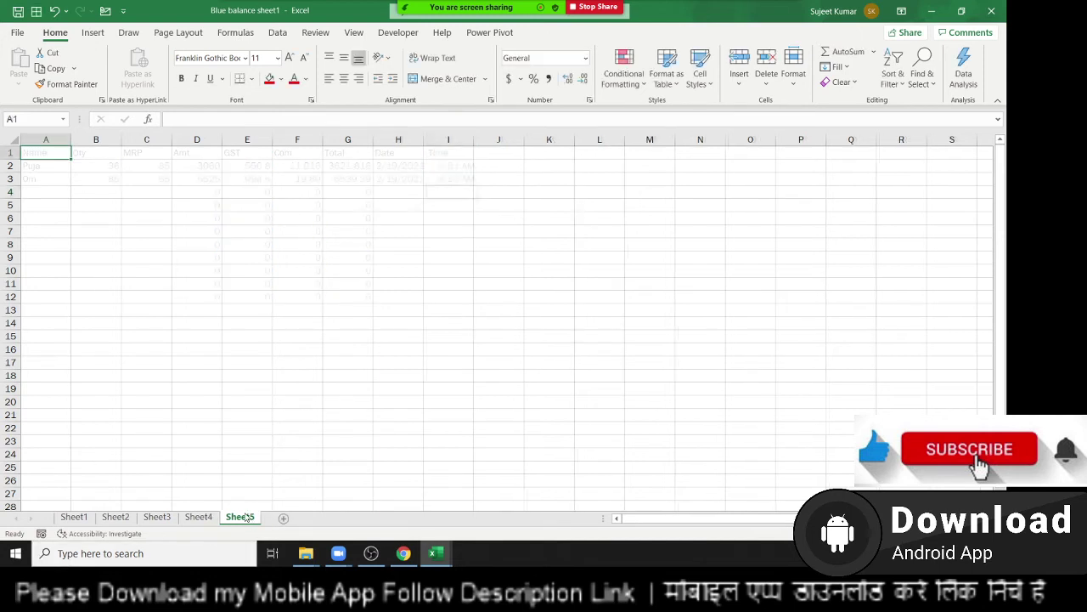
pyautogui.click(153, 228)
pyautogui.write('Nam')
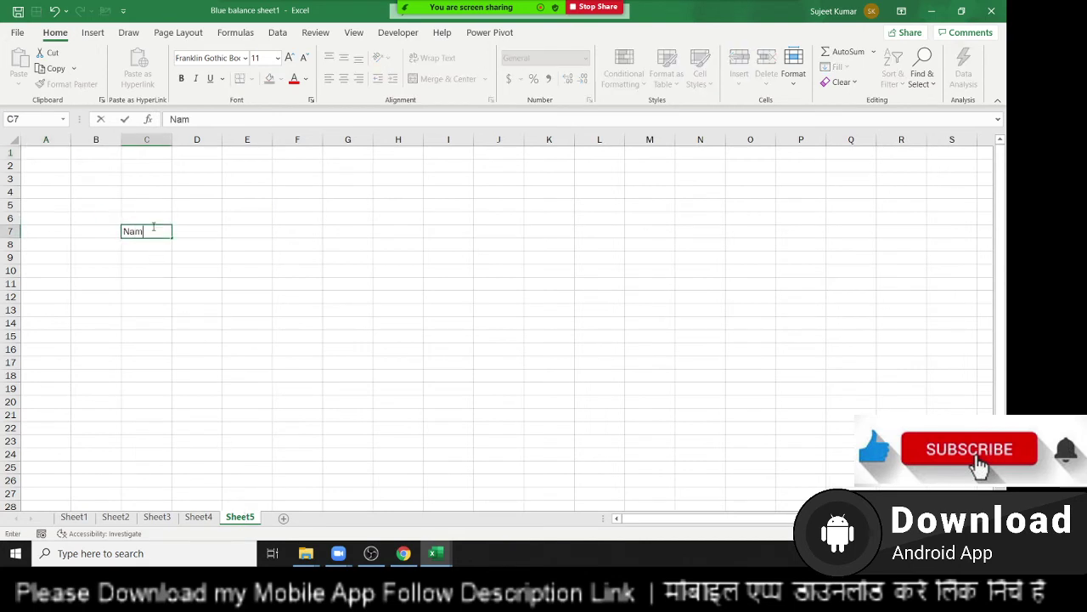
pyautogui.write('e')
pyautogui.press('Tab')
pyautogui.press('Down')
pyautogui.press('Down')
pyautogui.press('Down')
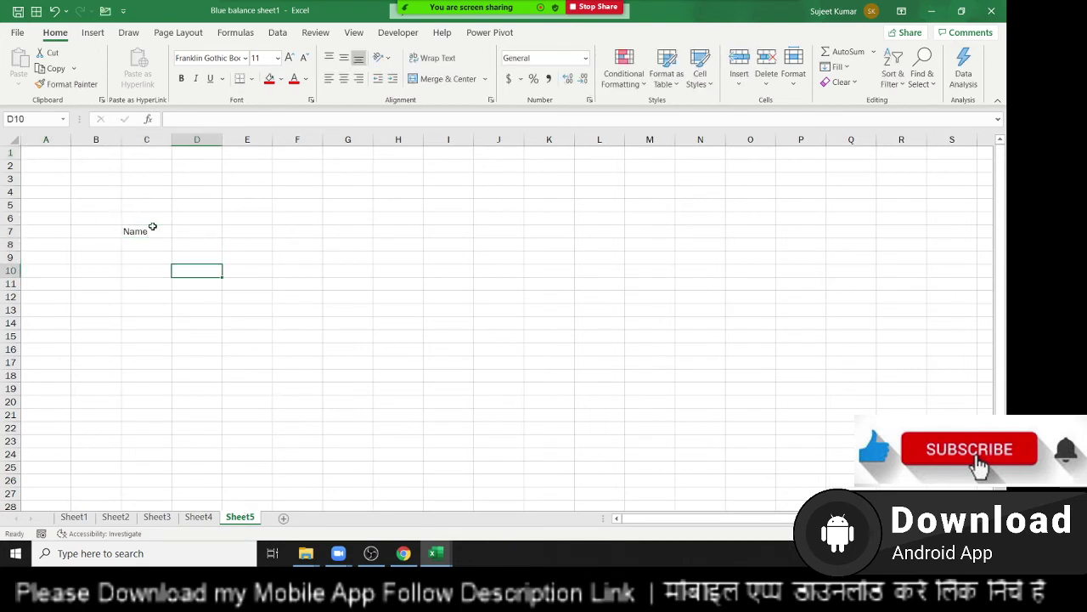
pyautogui.write('Roll')
pyautogui.press('Tab')
pyautogui.press('Down')
pyautogui.press('Down')
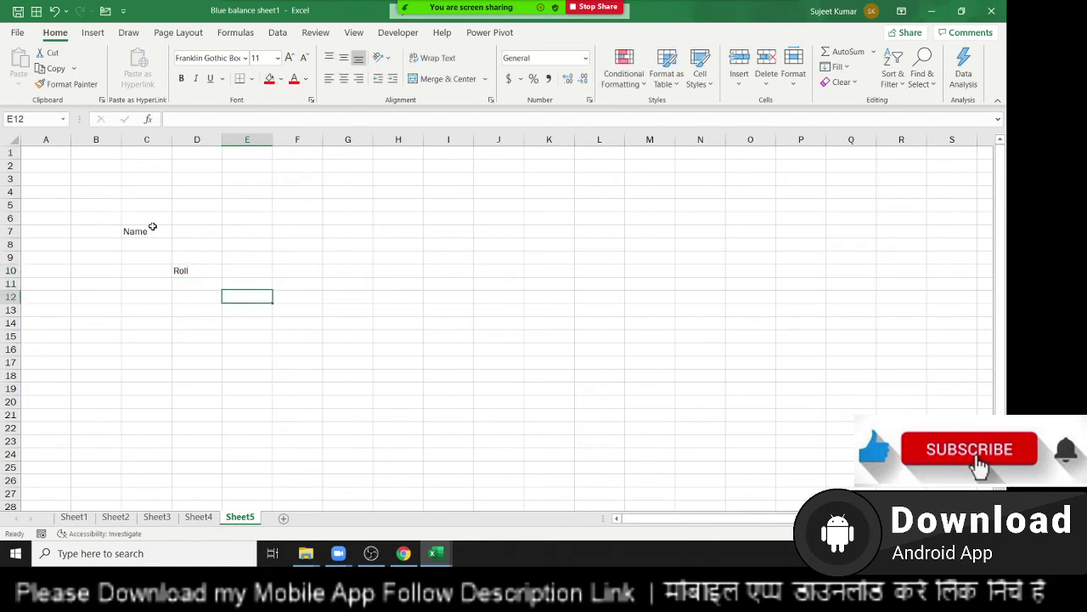
pyautogui.write('Mar')
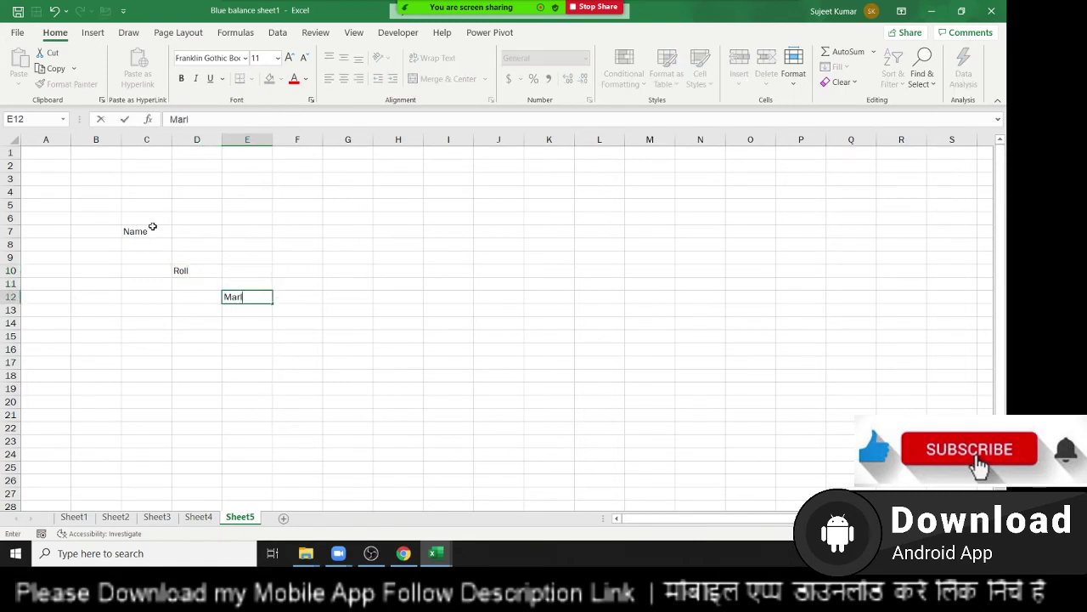
pyautogui.write('ks')
pyautogui.press('Return')
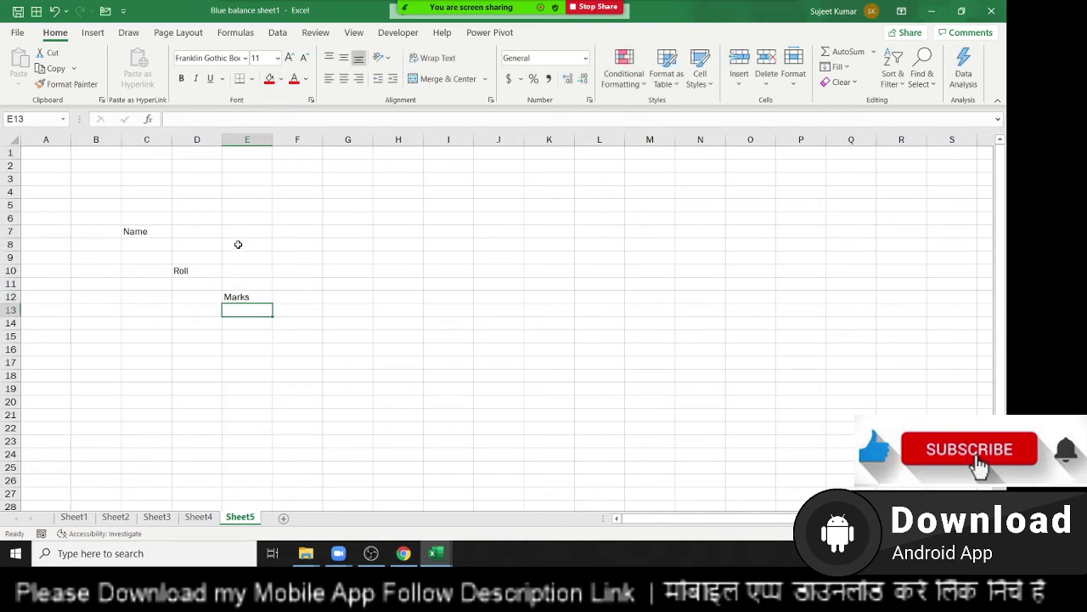
pyautogui.click(199, 220)
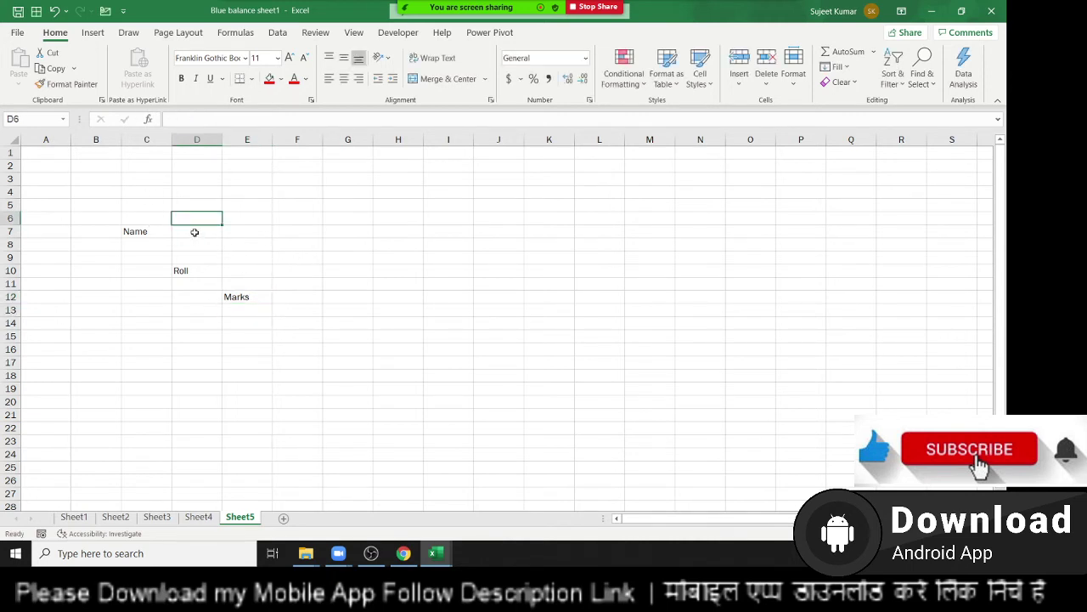
pyautogui.click(195, 231)
pyautogui.keyDown('ctrl'); pyautogui.click(242, 270); pyautogui.keyUp('ctrl')
pyautogui.keyDown('ctrl'); pyautogui.click(297, 297); pyautogui.keyUp('ctrl')
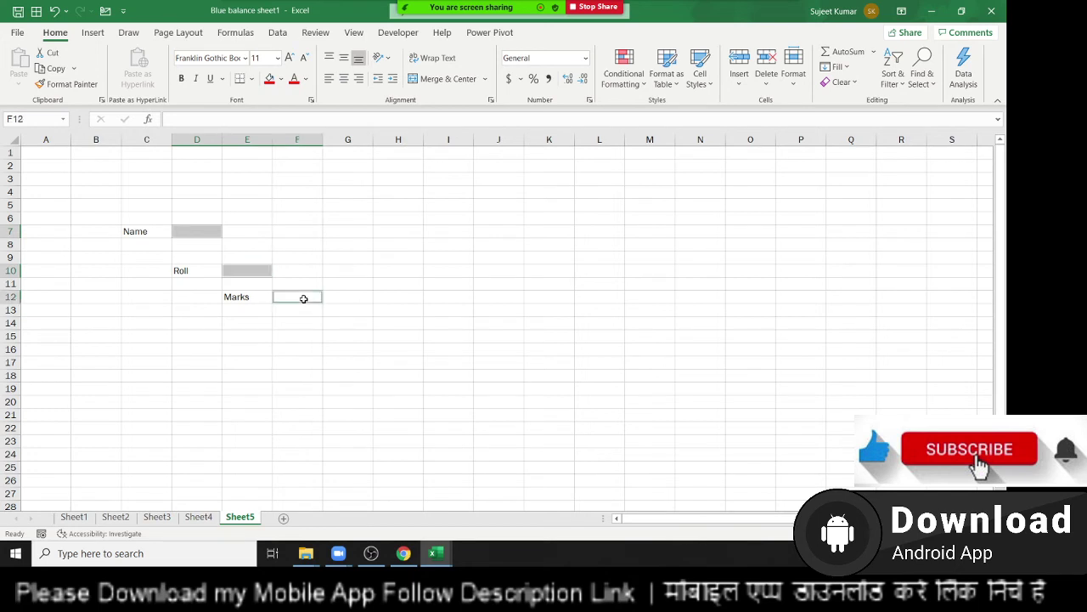
pyautogui.click(269, 79)
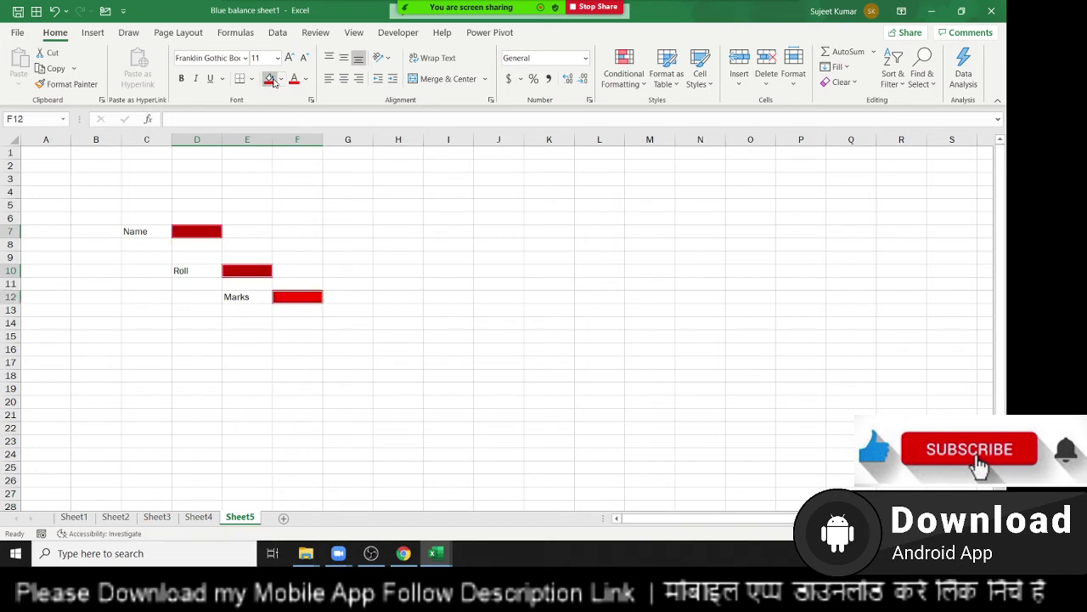
pyautogui.click(203, 238)
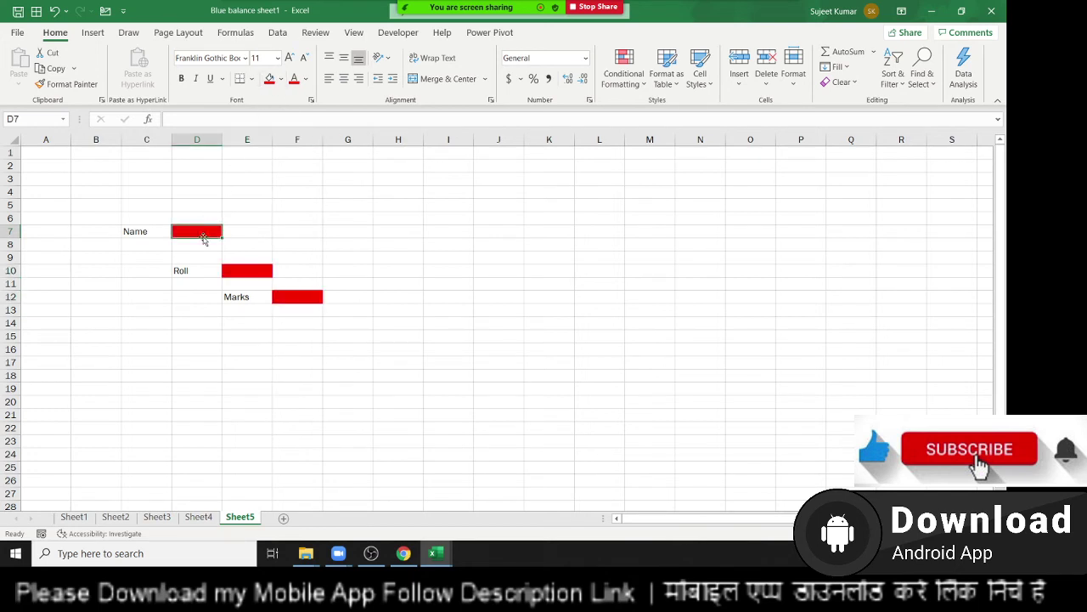
pyautogui.press('Return')
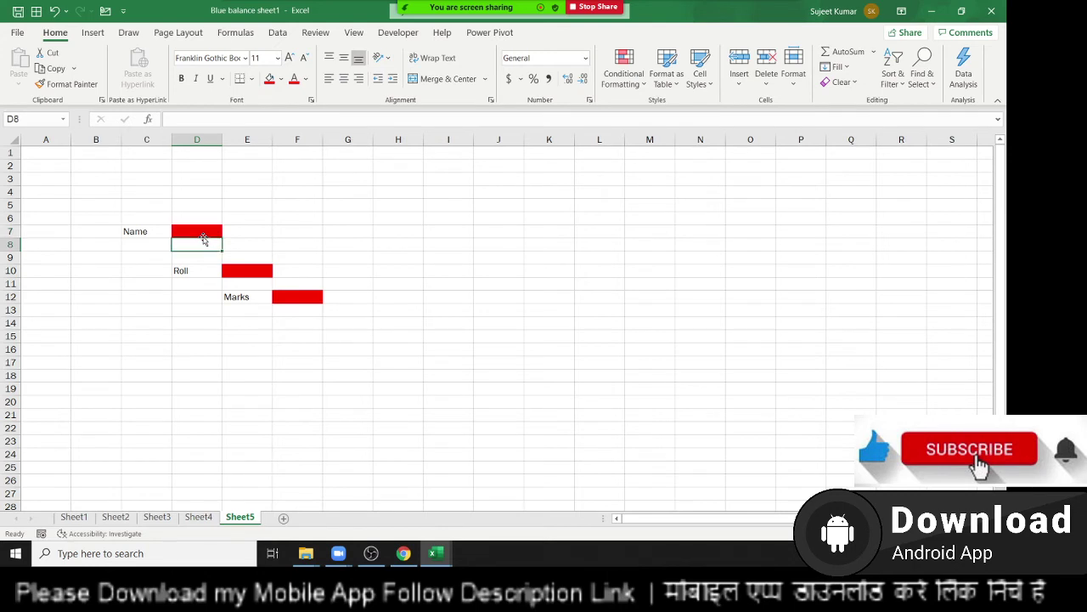
pyautogui.click(203, 236)
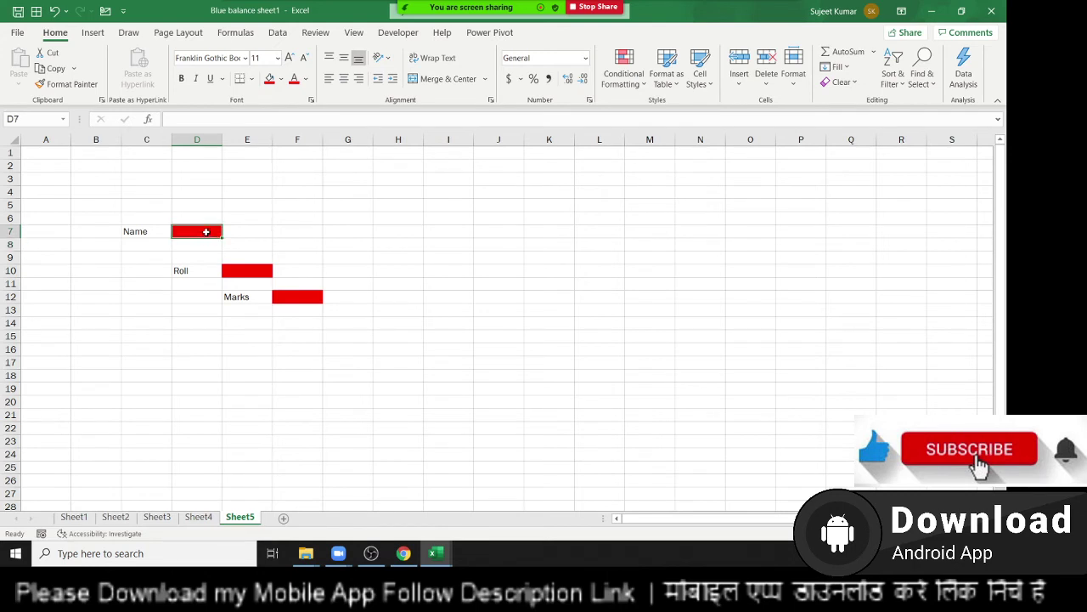
pyautogui.click(245, 273)
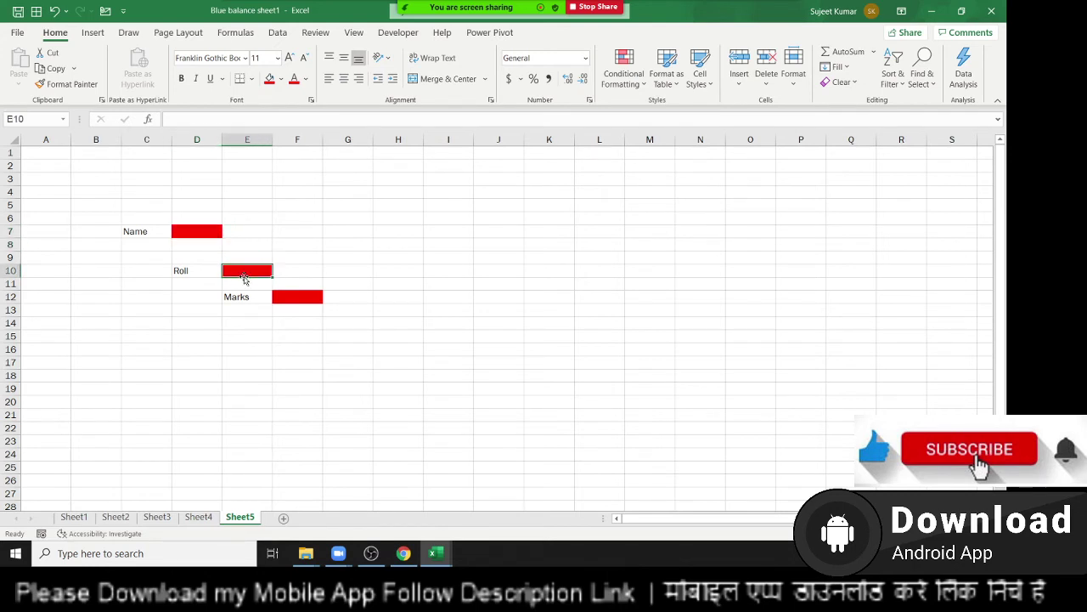
pyautogui.click(296, 301)
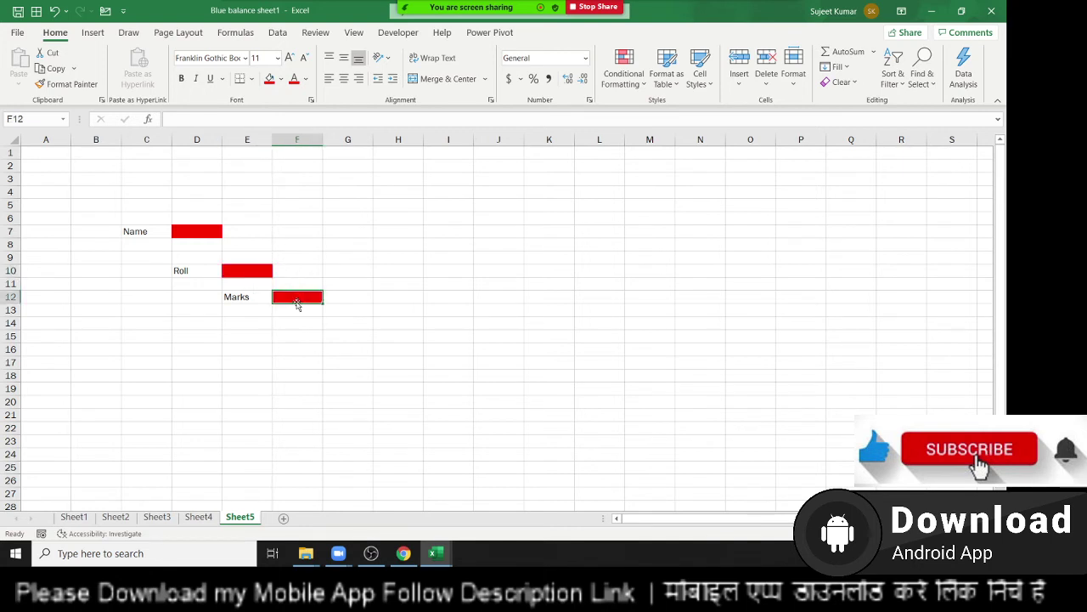
pyautogui.click(194, 228)
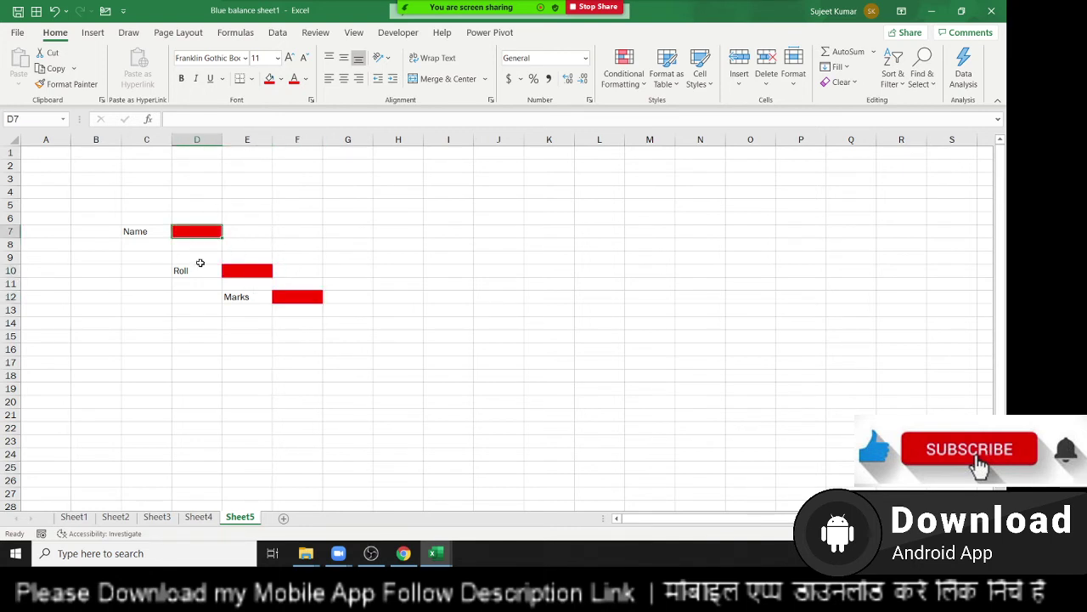
pyautogui.click(241, 270)
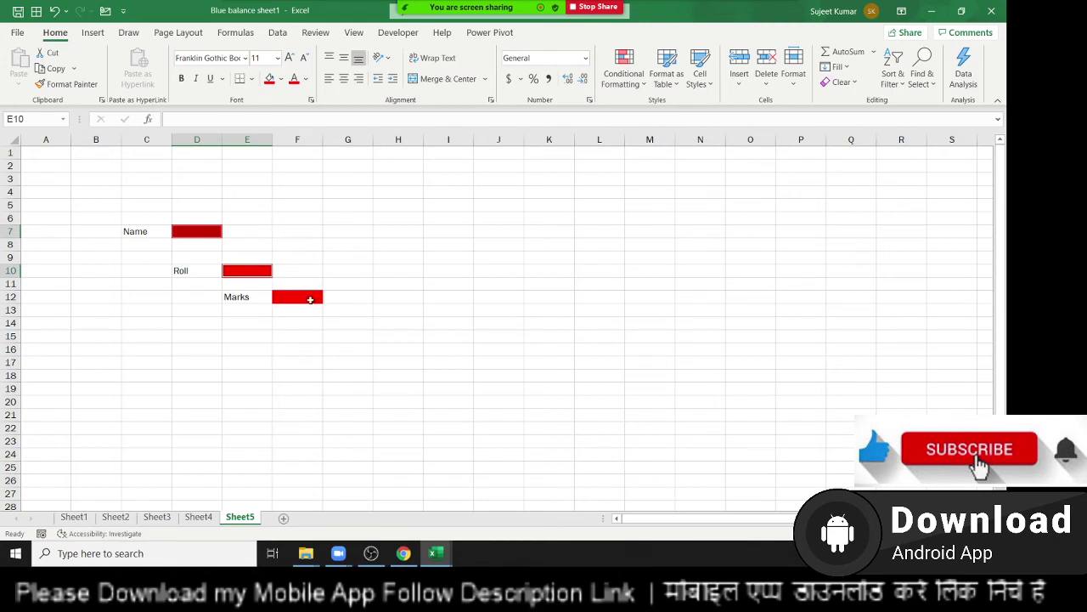
pyautogui.click(310, 298)
# Unlock the three selected red input cells in the Format Cells Protection settings.
pyautogui.rightClick(308, 297)
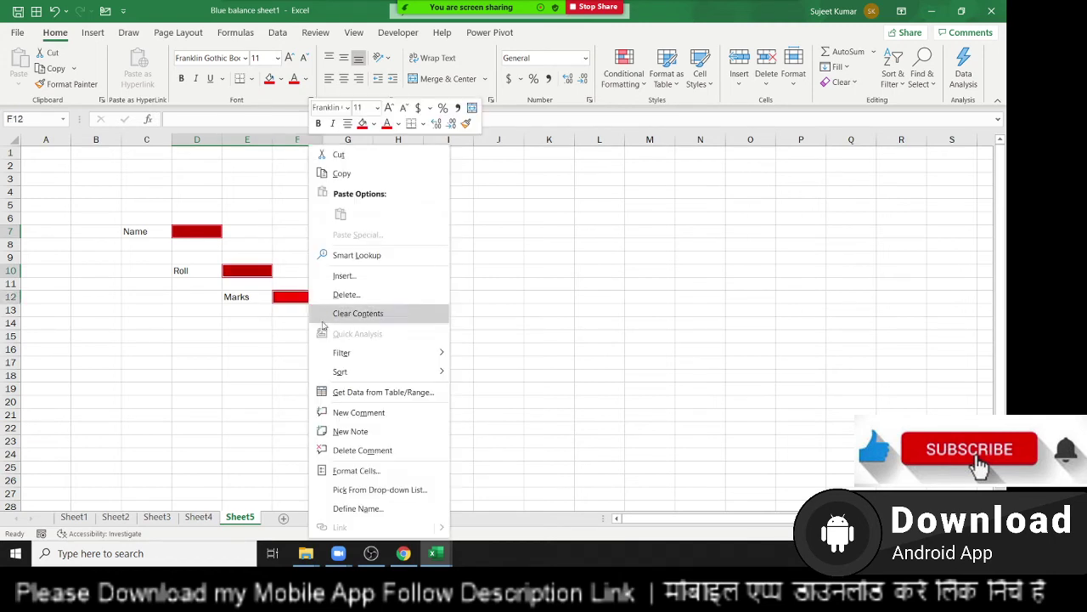
pyautogui.click(344, 465)
pyautogui.moveTo(284, 219); pyautogui.dragTo(579, 175)
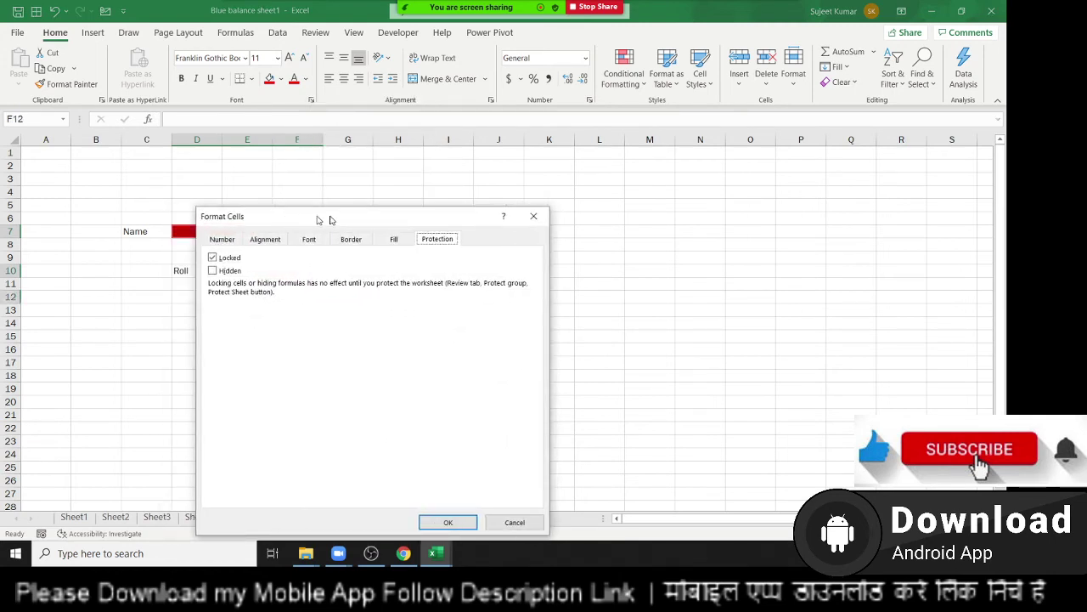
pyautogui.click(475, 215)
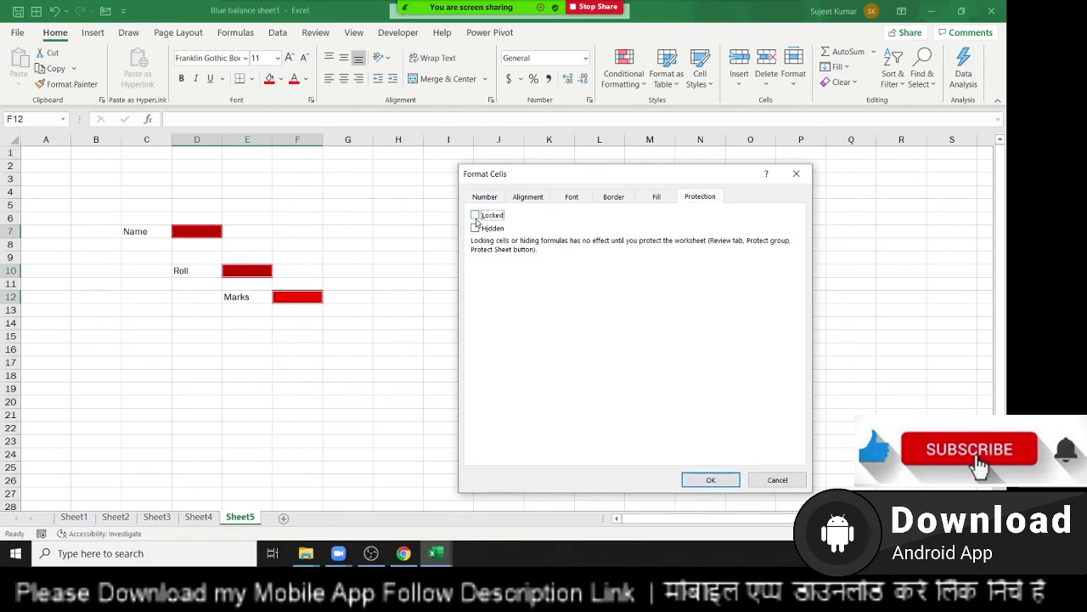
pyautogui.click(711, 480)
pyautogui.click(254, 399)
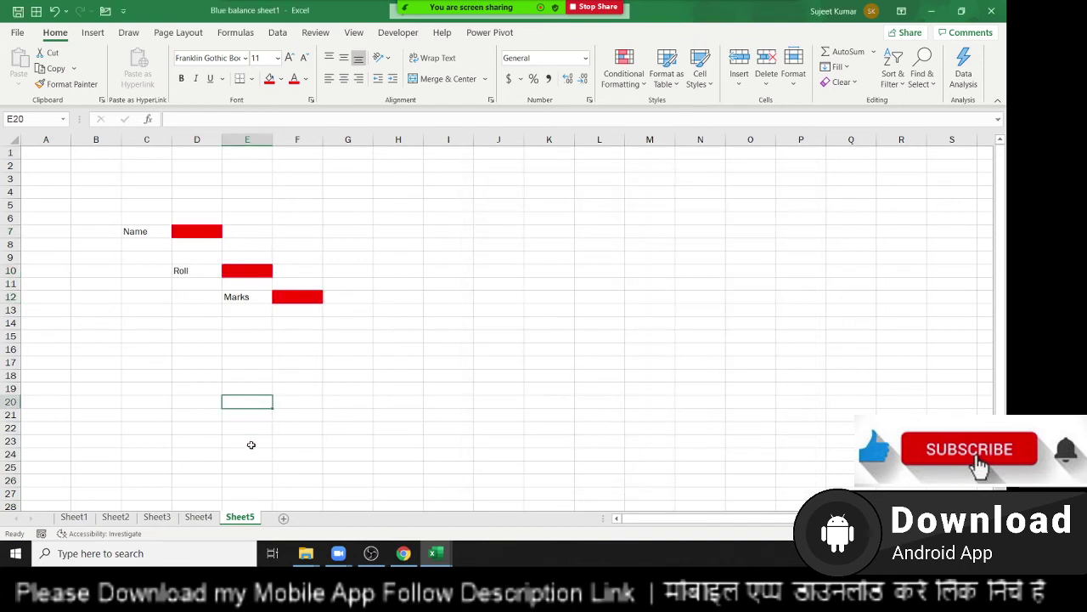
# Protect Sheet5 so that only unlocked cells can be selected.
pyautogui.rightClick(244, 523)
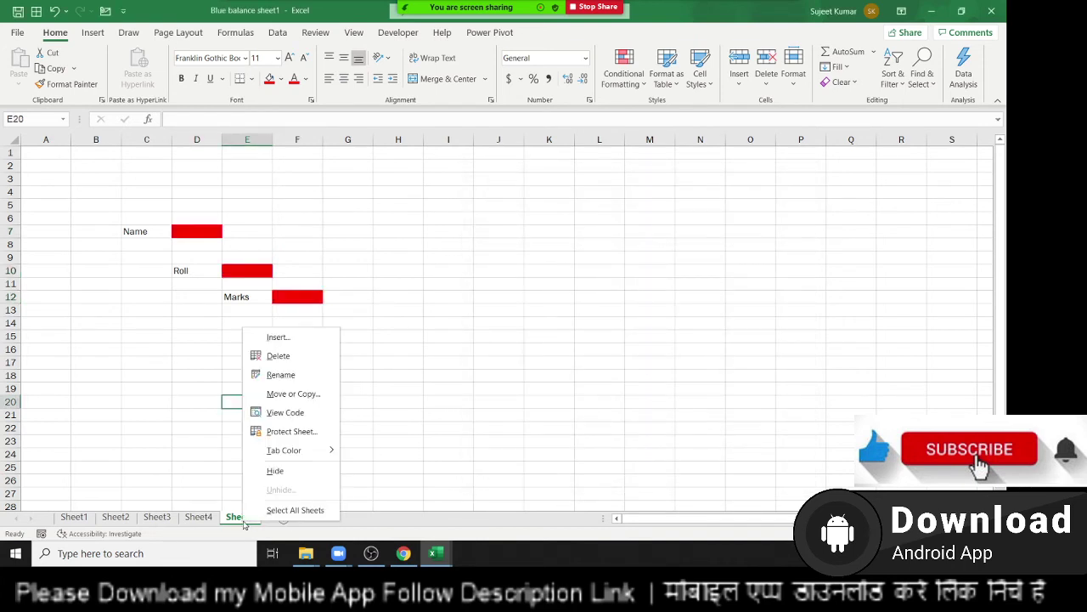
pyautogui.click(291, 434)
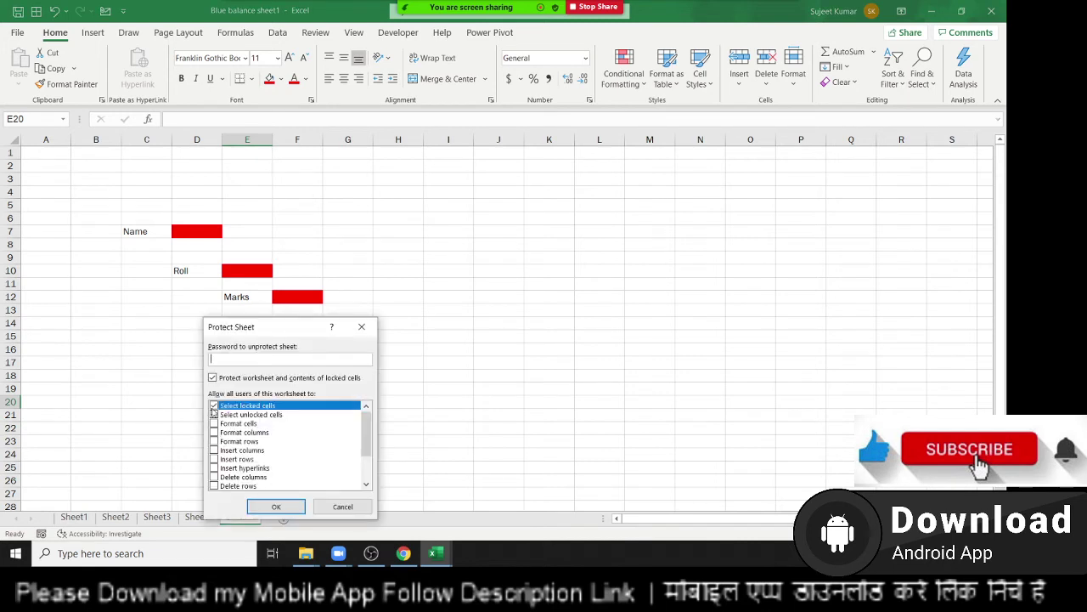
pyautogui.click(214, 406)
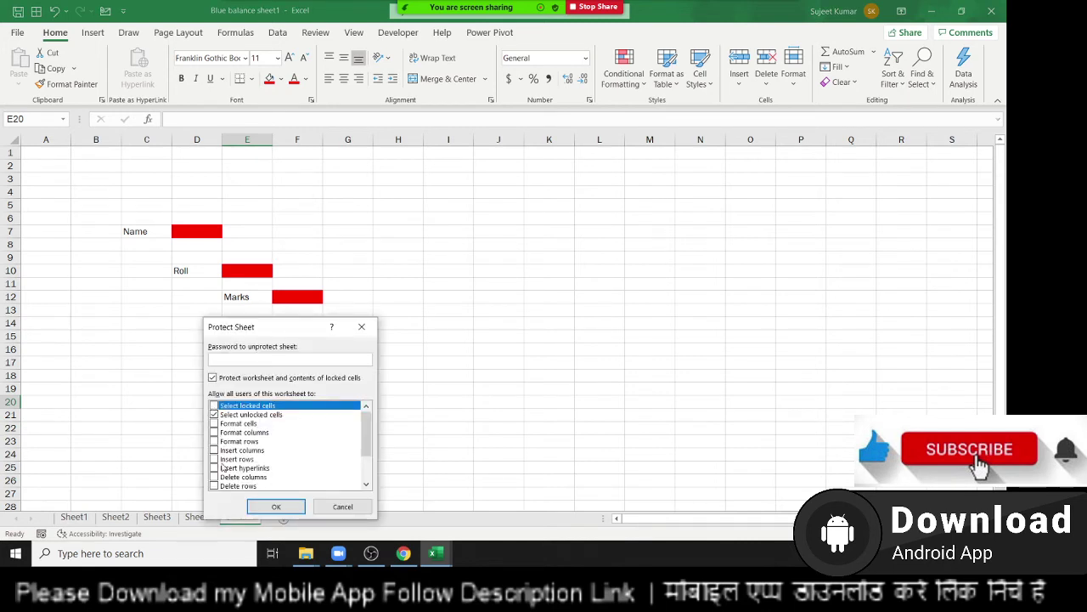
pyautogui.click(269, 508)
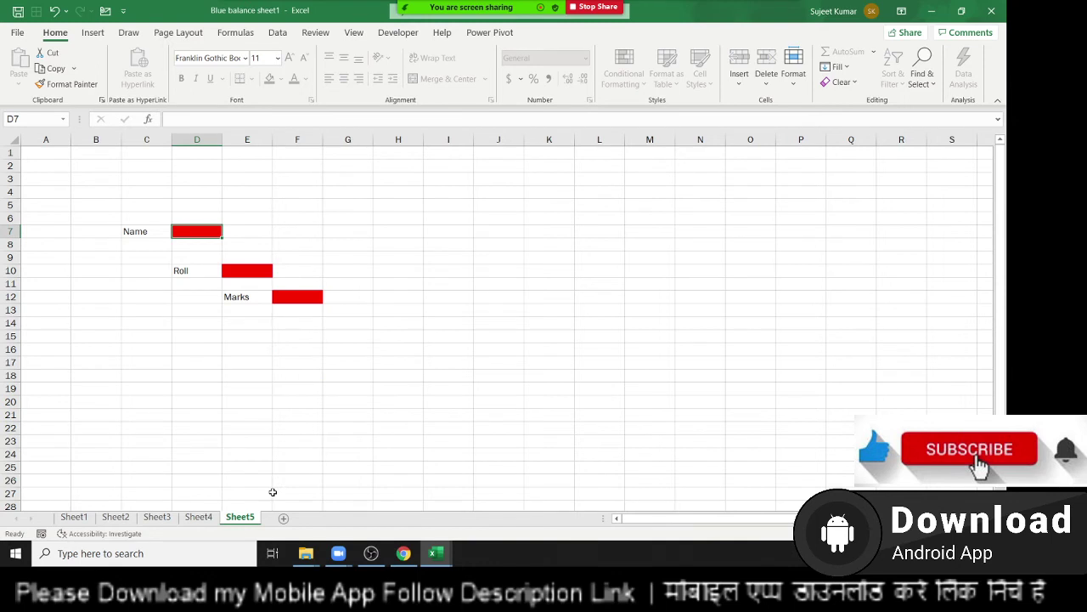
# Tab through the unlocked cells E10 and F12 back to D7, then start typing a name.
pyautogui.press('Tab')
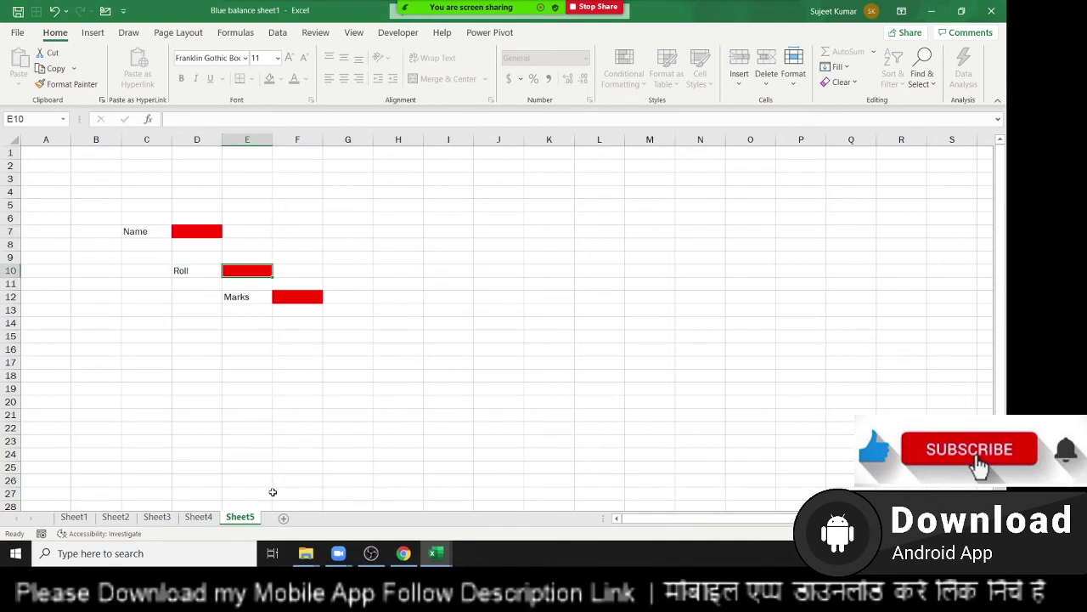
pyautogui.press('Tab')
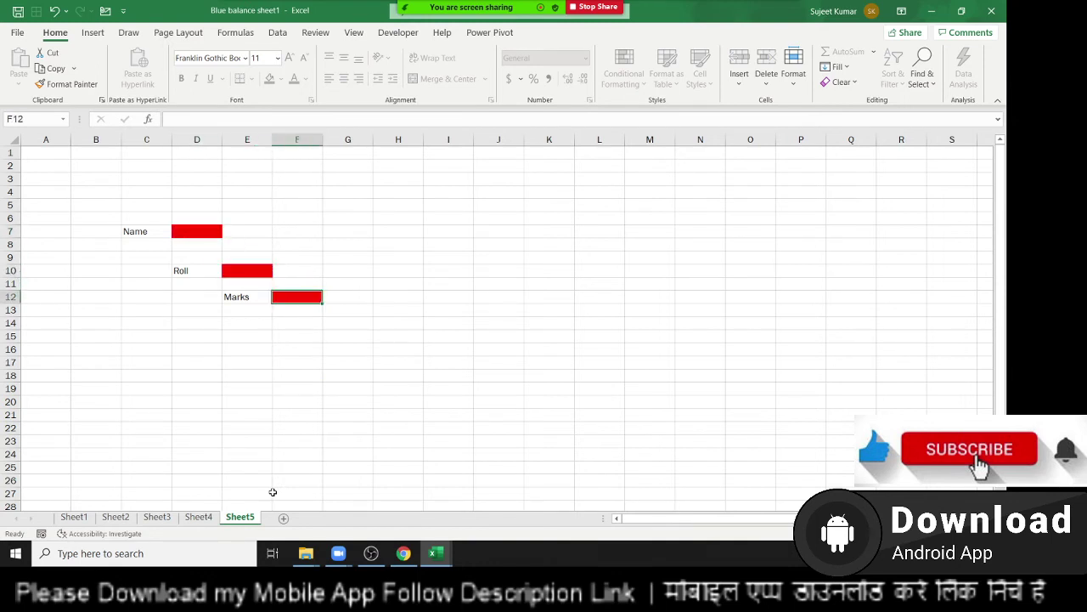
pyautogui.press('Tab')
pyautogui.write('Pua')
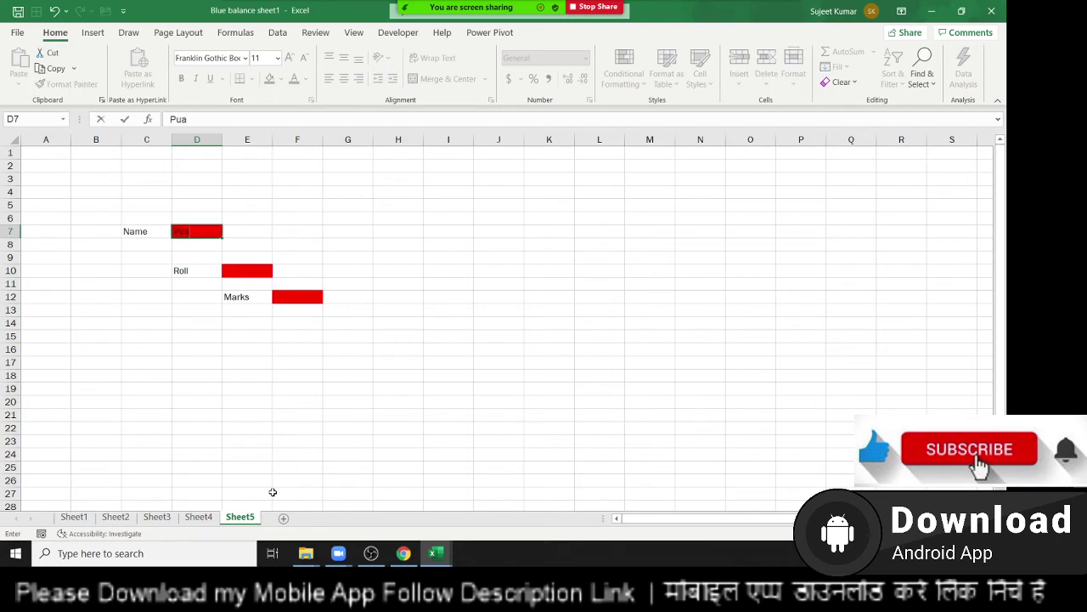
# Correct the student's name in D7, then enter roll number 35 in E10 and marks 45 in F12.
pyautogui.press('BackSpace')
pyautogui.write('ja')
pyautogui.press('Tab')
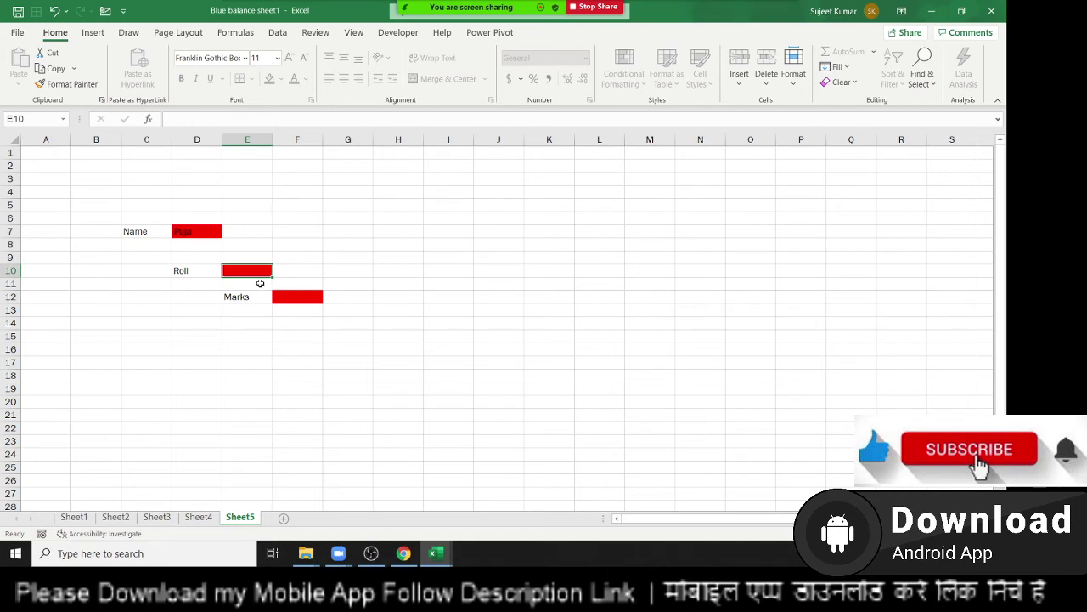
pyautogui.write('35')
pyautogui.press('Tab')
pyautogui.write('4')
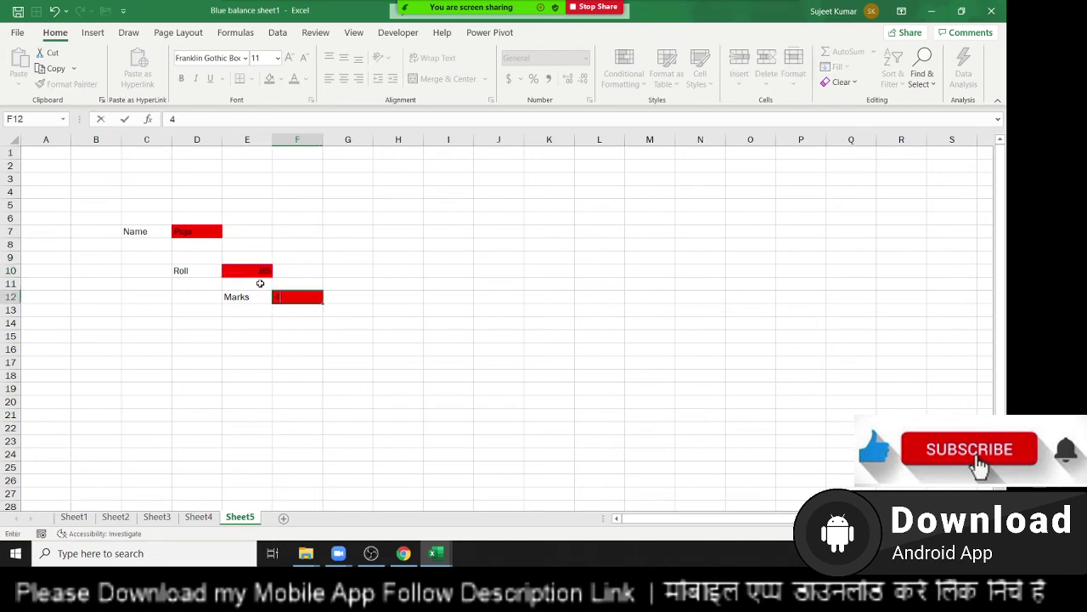
pyautogui.write('5')
pyautogui.press('Tab')
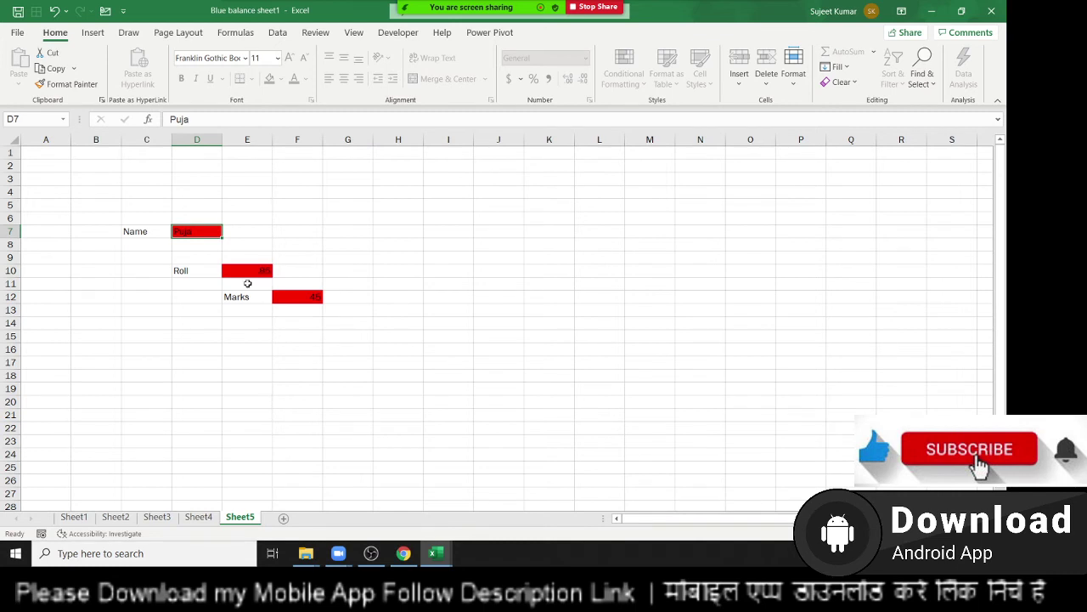
# On a new sheet, fill C5:F17 light green and J5:L17 blue.
pyautogui.click(284, 517)
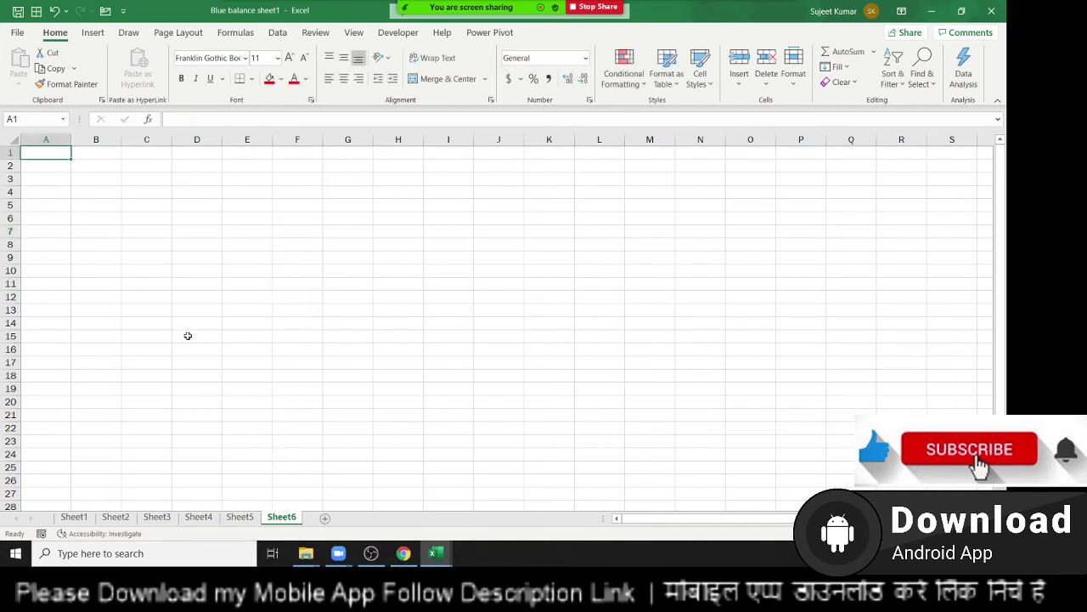
pyautogui.moveTo(154, 210); pyautogui.dragTo(289, 359)
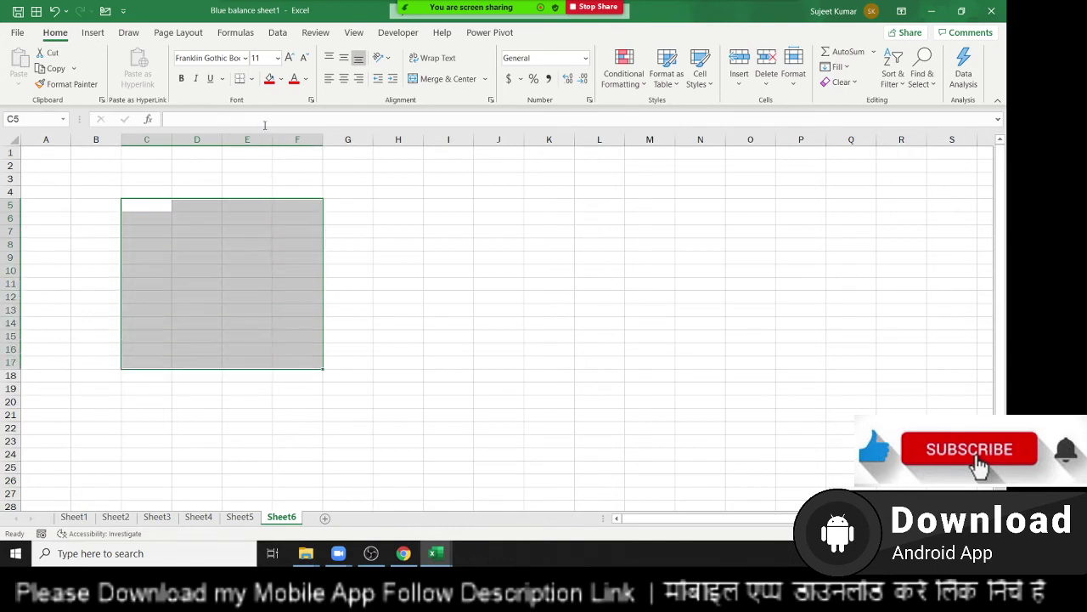
pyautogui.click(282, 78)
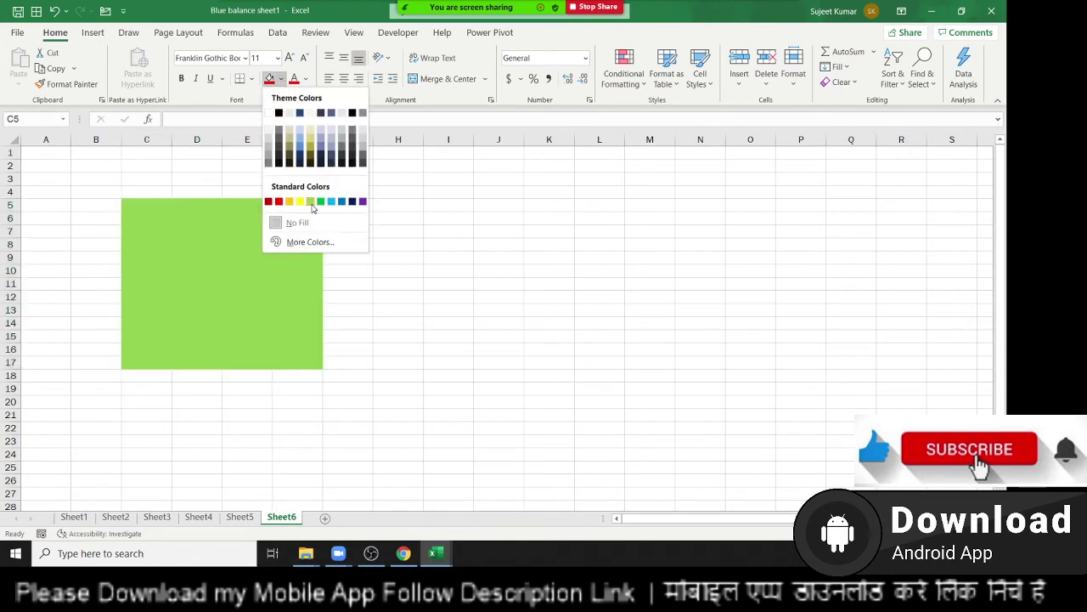
pyautogui.click(311, 202)
pyautogui.moveTo(495, 204); pyautogui.dragTo(607, 362)
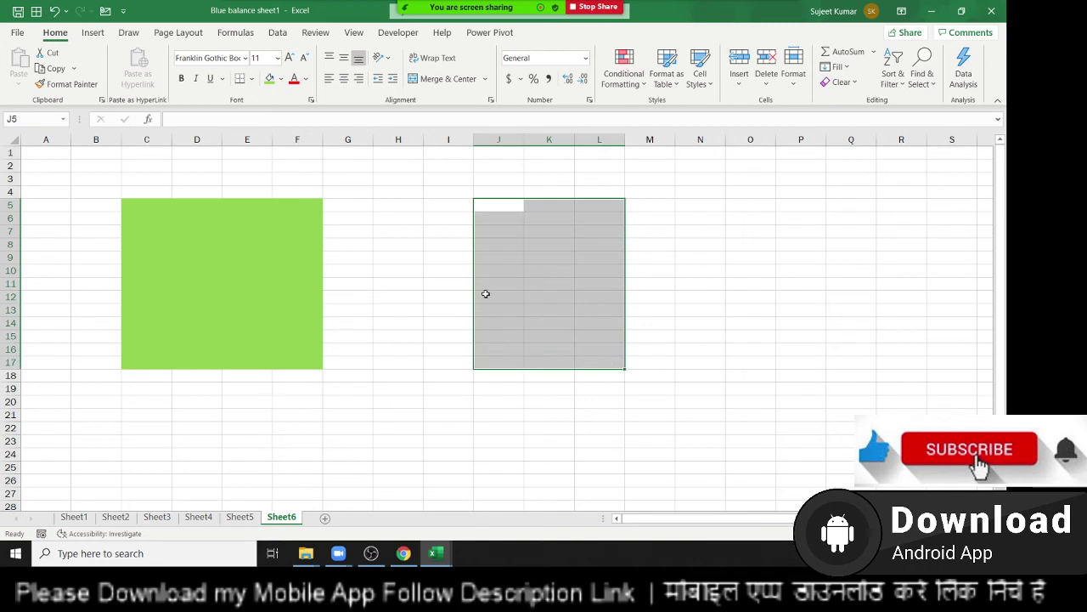
pyautogui.click(282, 78)
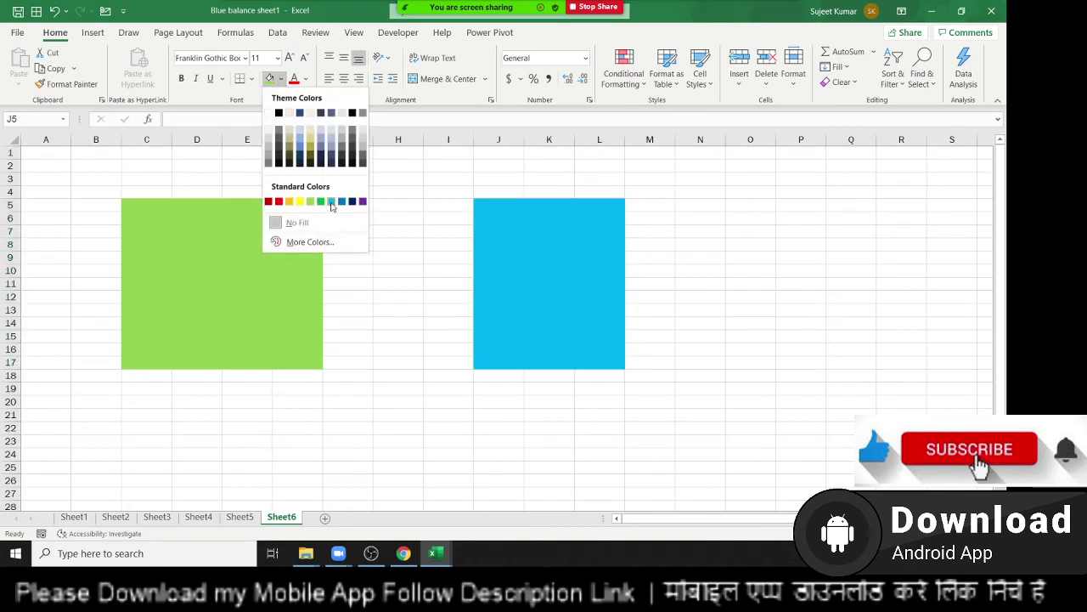
pyautogui.click(331, 204)
# Label the green block 'A' in C4 and the blue block 'B' in J4.
pyautogui.click(157, 195)
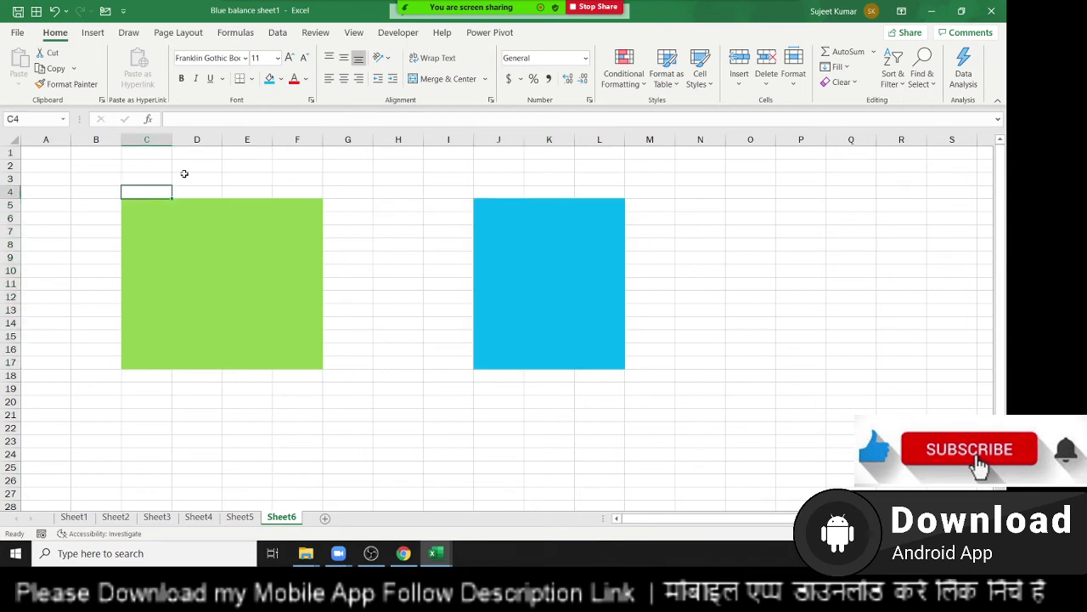
pyautogui.write('A')
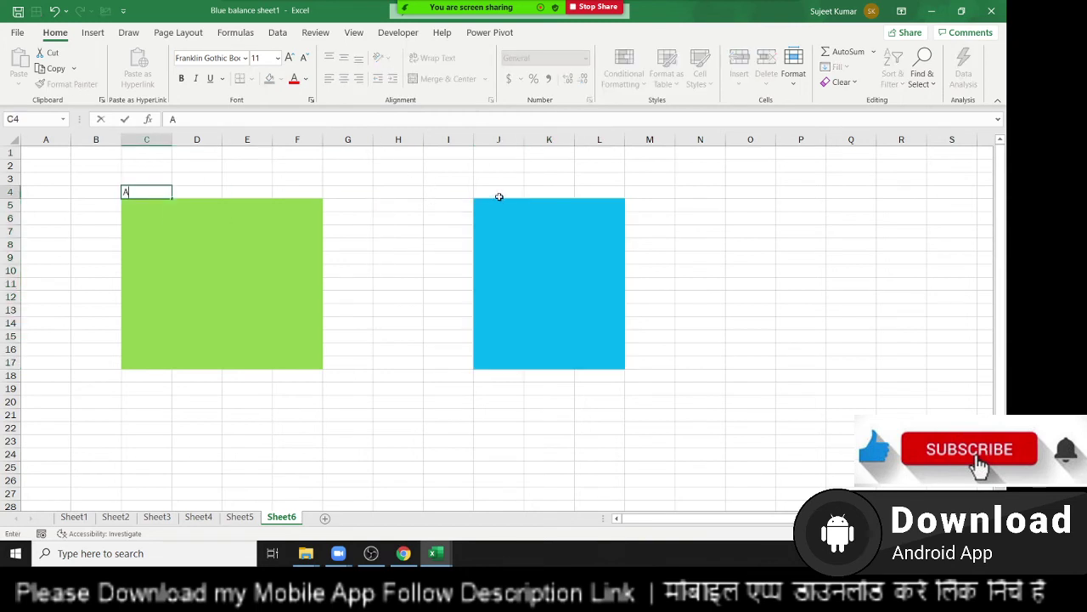
pyautogui.click(500, 192)
pyautogui.write('B')
pyautogui.press('Return')
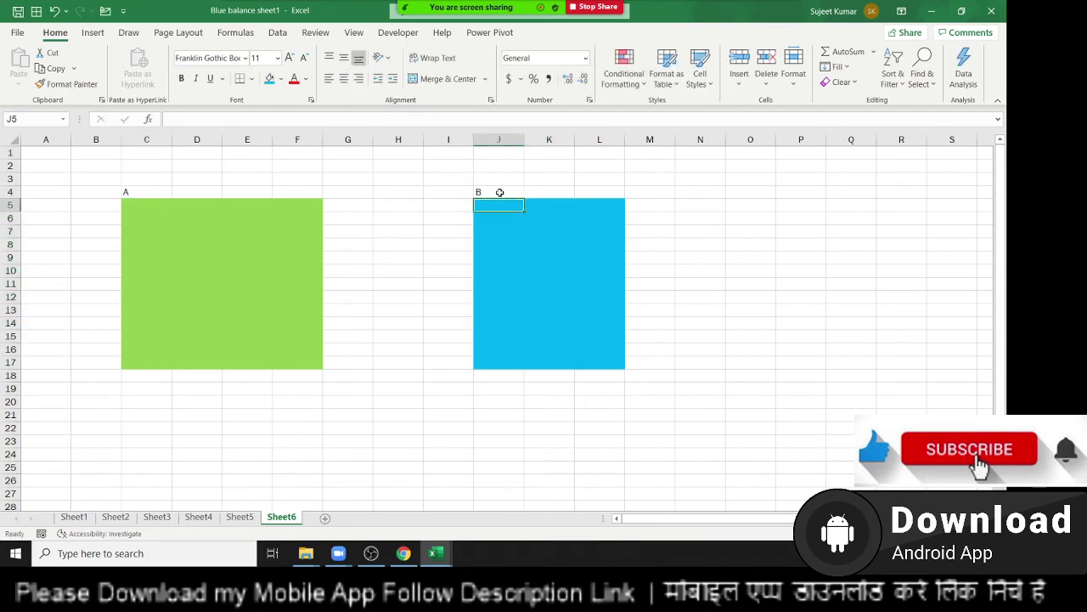
# Select a few cell areas inside both blocks, then show the Review protection commands.
pyautogui.moveTo(149, 213); pyautogui.dragTo(213, 250)
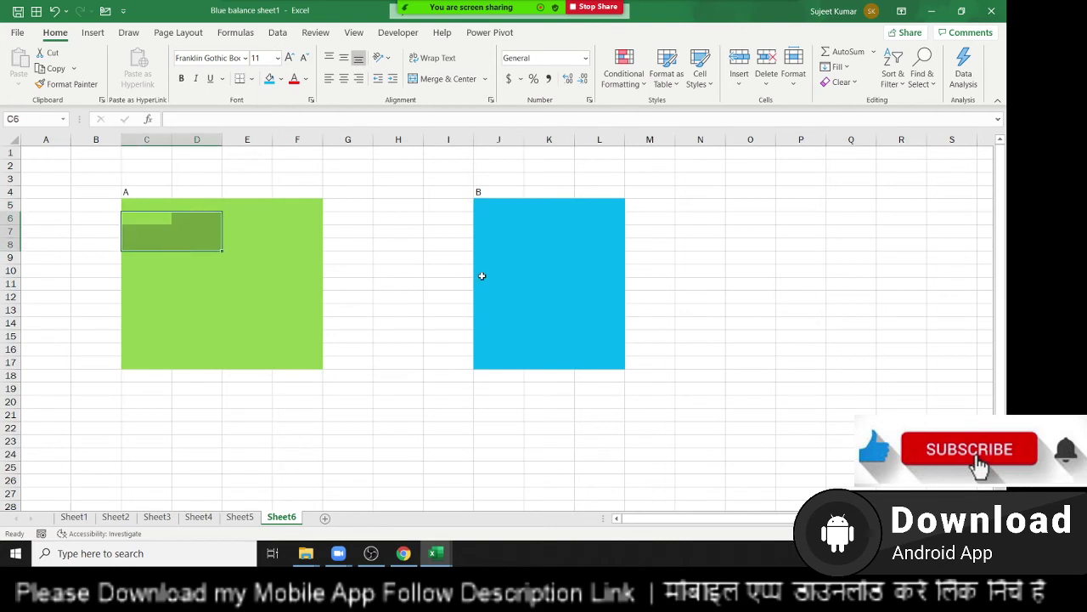
pyautogui.moveTo(507, 243); pyautogui.dragTo(521, 268)
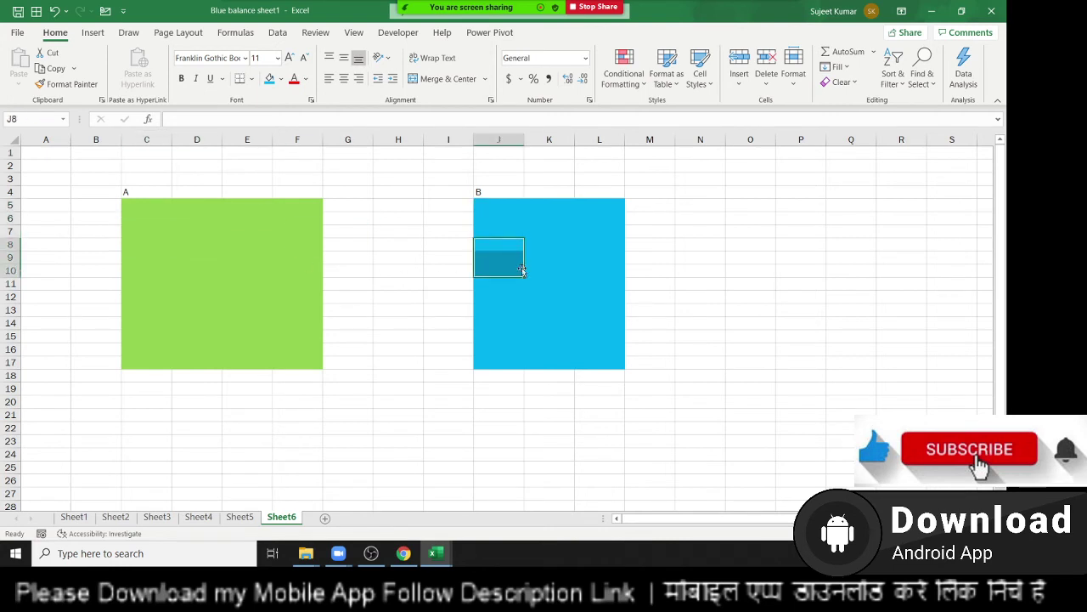
pyautogui.click(516, 257)
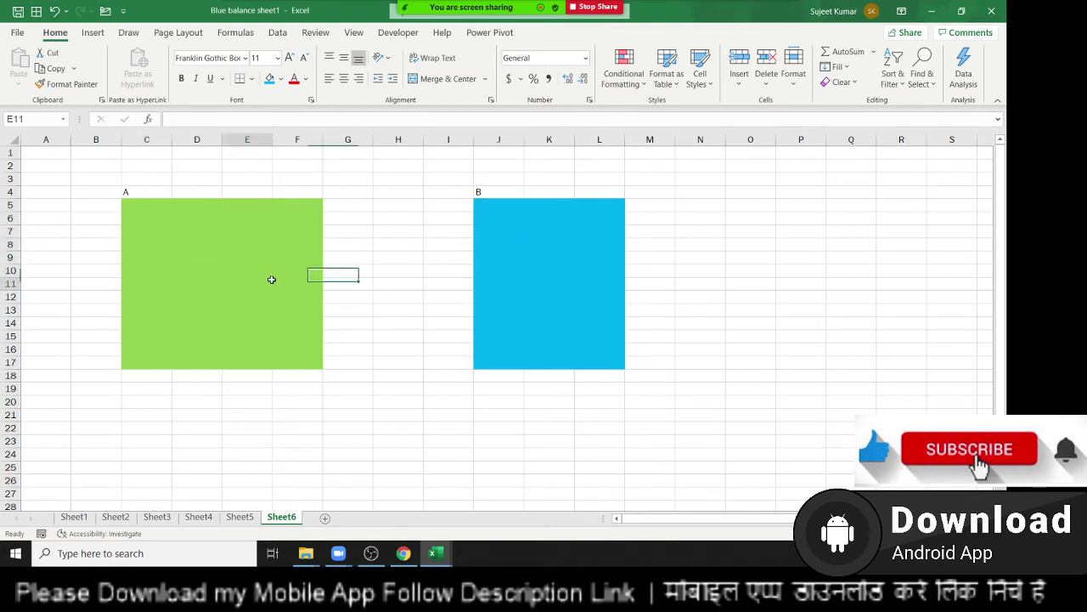
pyautogui.moveTo(270, 280); pyautogui.dragTo(155, 243)
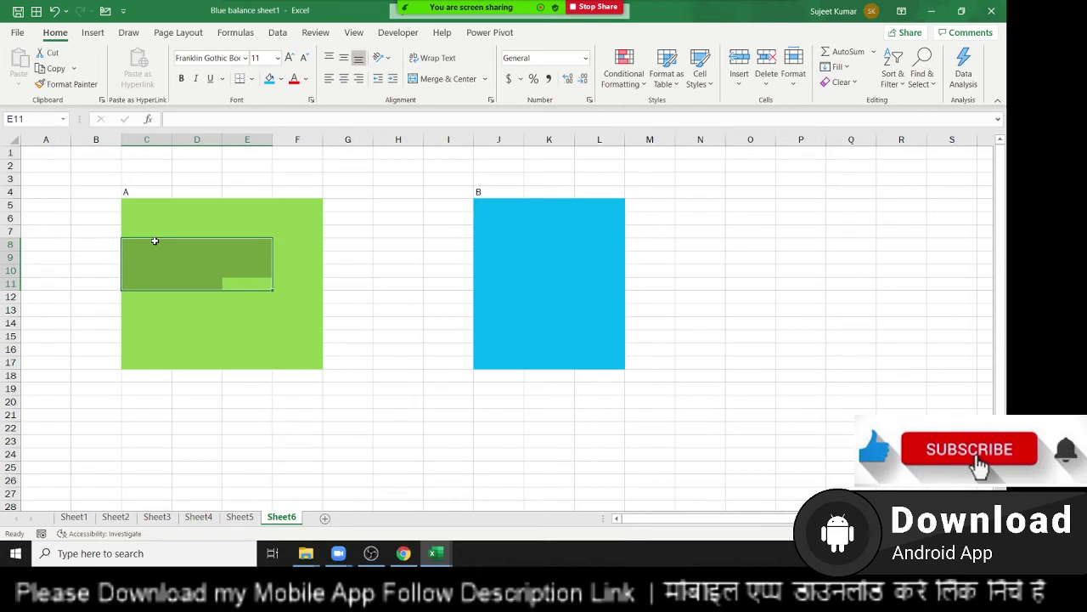
pyautogui.click(396, 307)
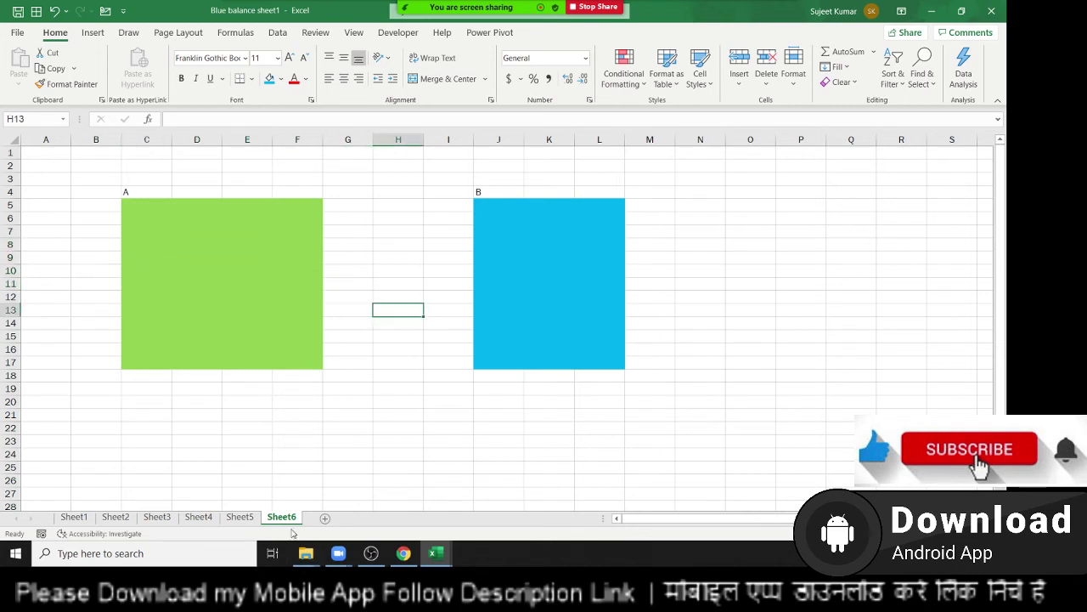
pyautogui.click(317, 43)
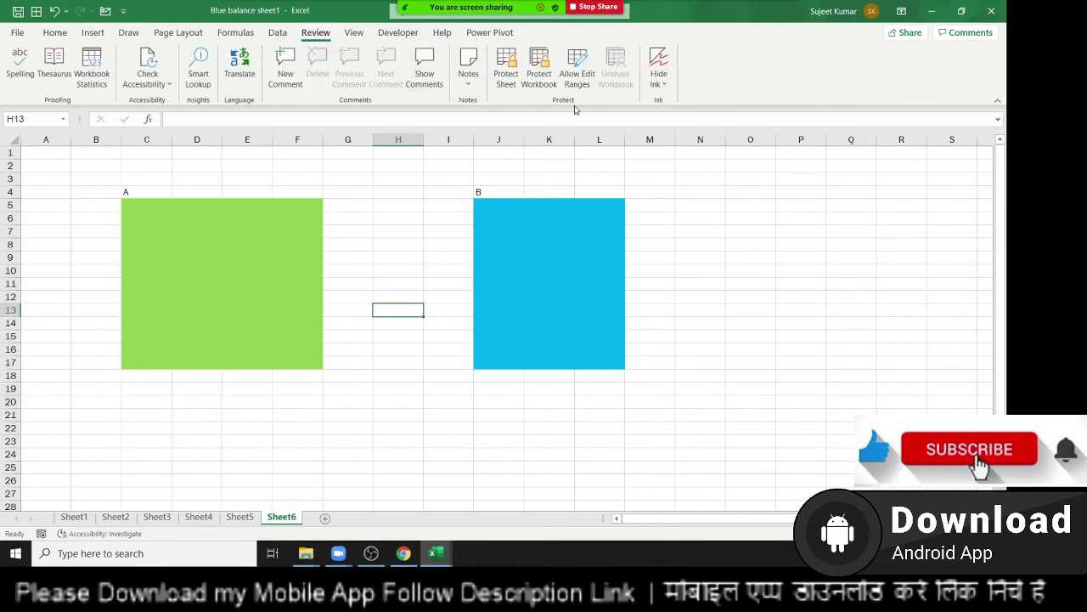
# Define a password-protected editable range Range1 over the green block C5:F17.
pyautogui.click(586, 87)
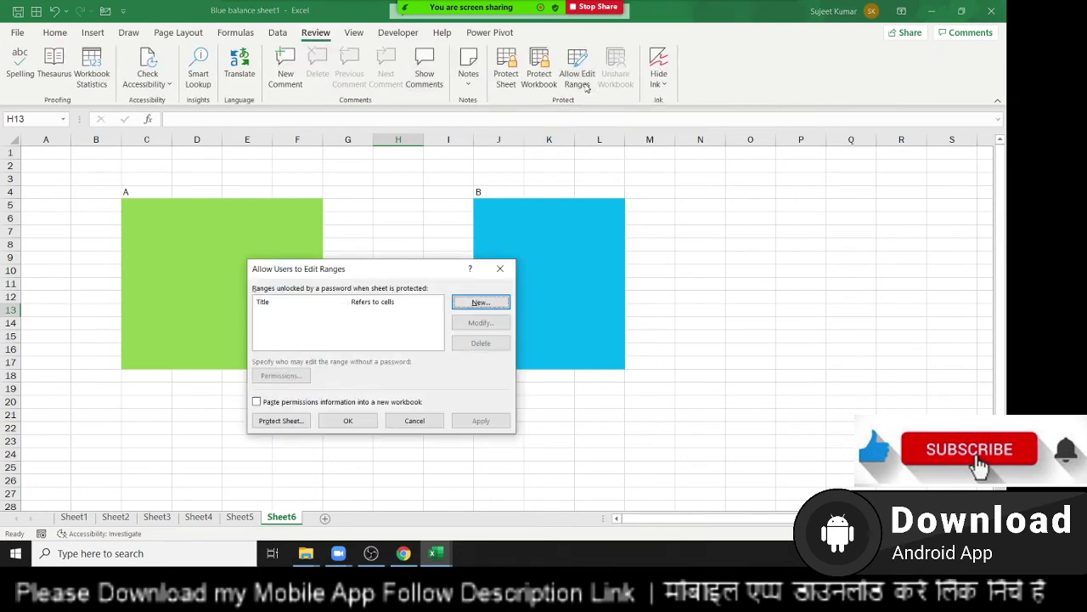
pyautogui.click(482, 303)
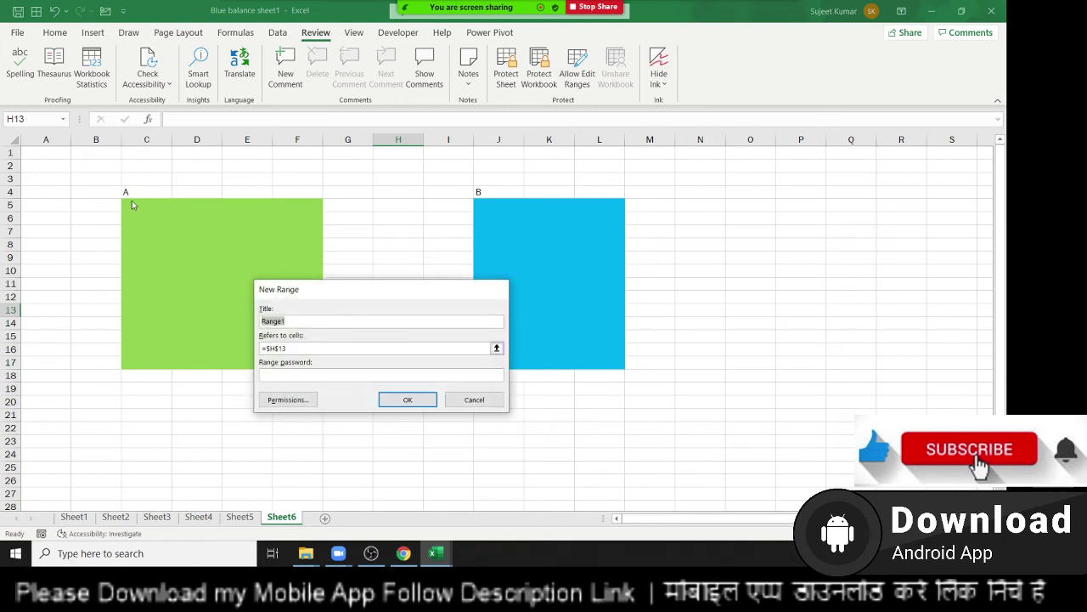
pyautogui.click(321, 373)
pyautogui.click(304, 349)
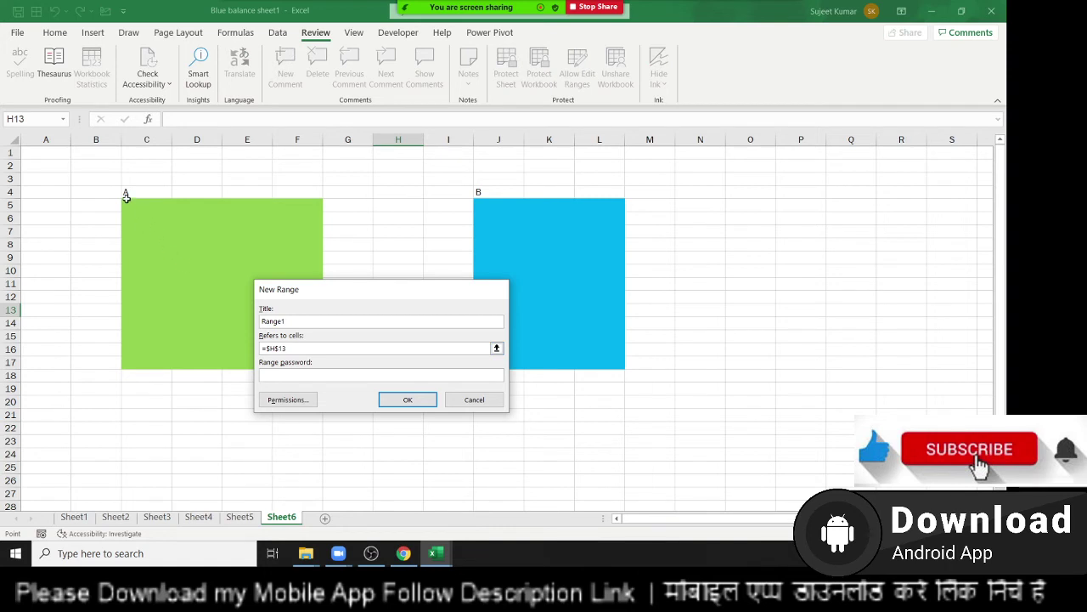
pyautogui.moveTo(127, 202)
pyautogui.mouseDown()
pyautogui.moveTo(280, 282)
pyautogui.moveTo(302, 363)
pyautogui.mouseUp()
pyautogui.click(301, 373)
pyautogui.click(384, 401)
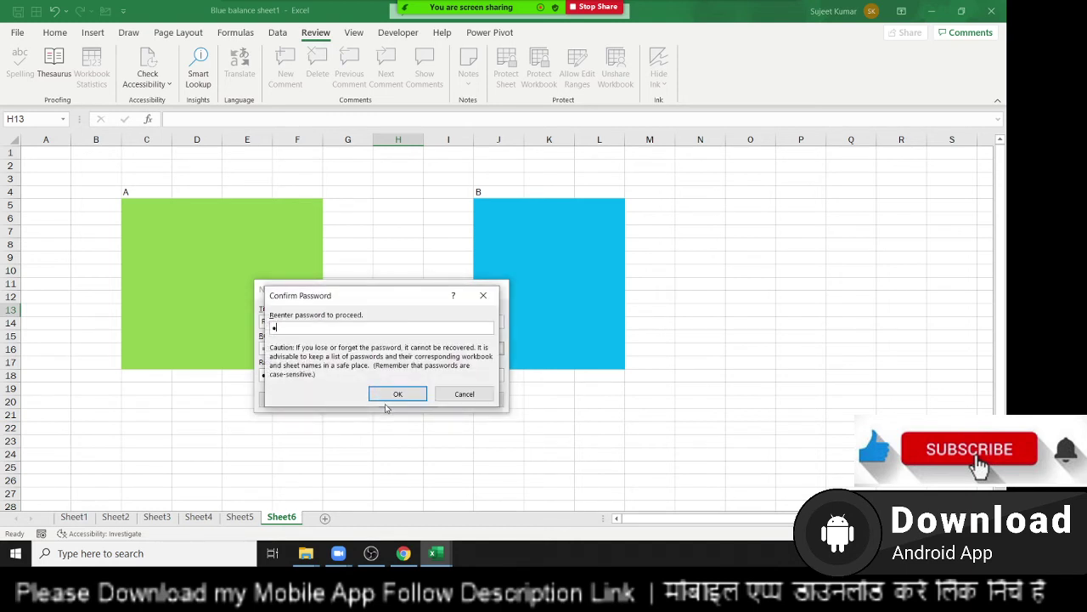
pyautogui.click(396, 394)
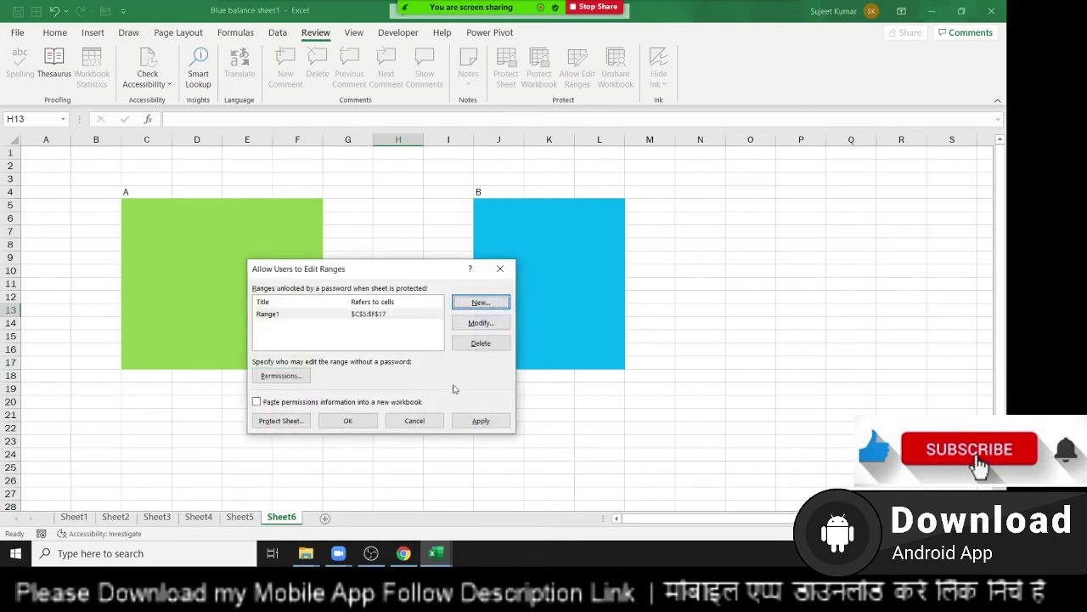
# Add a second password-protected range, Range2, over the blue block J5:L17, keeping both ranges.
pyautogui.click(480, 303)
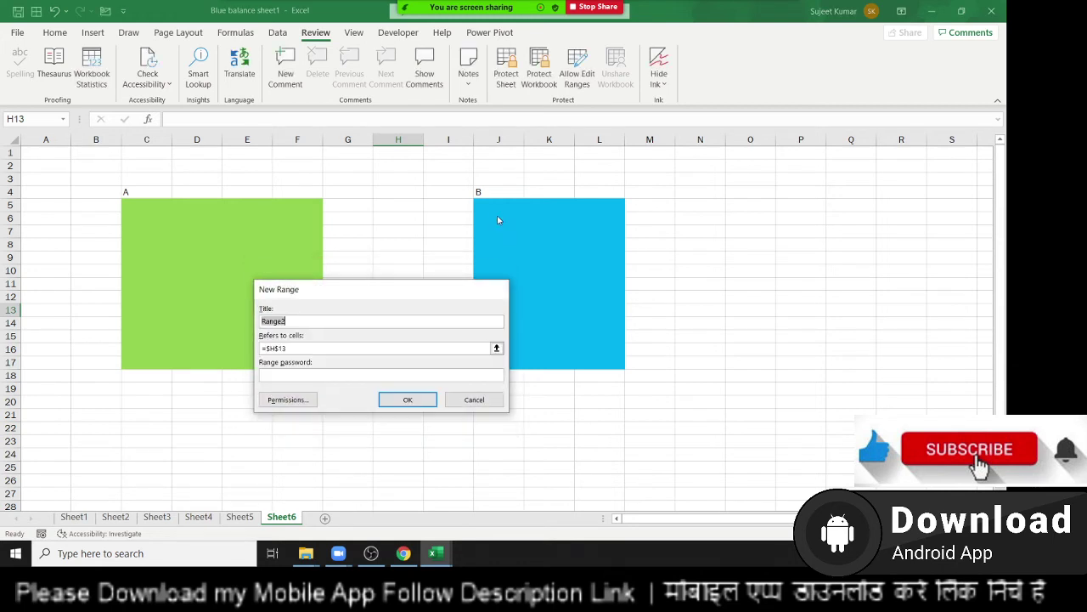
pyautogui.click(497, 348)
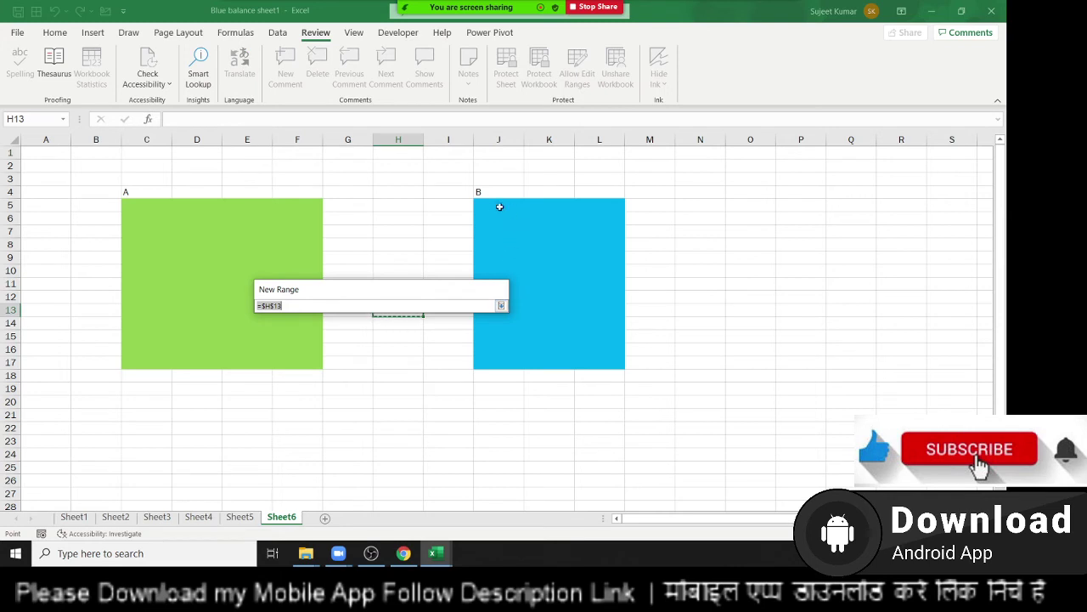
pyautogui.moveTo(480, 204)
pyautogui.mouseDown()
pyautogui.moveTo(547, 220)
pyautogui.moveTo(602, 359)
pyautogui.mouseUp()
pyautogui.click(502, 305)
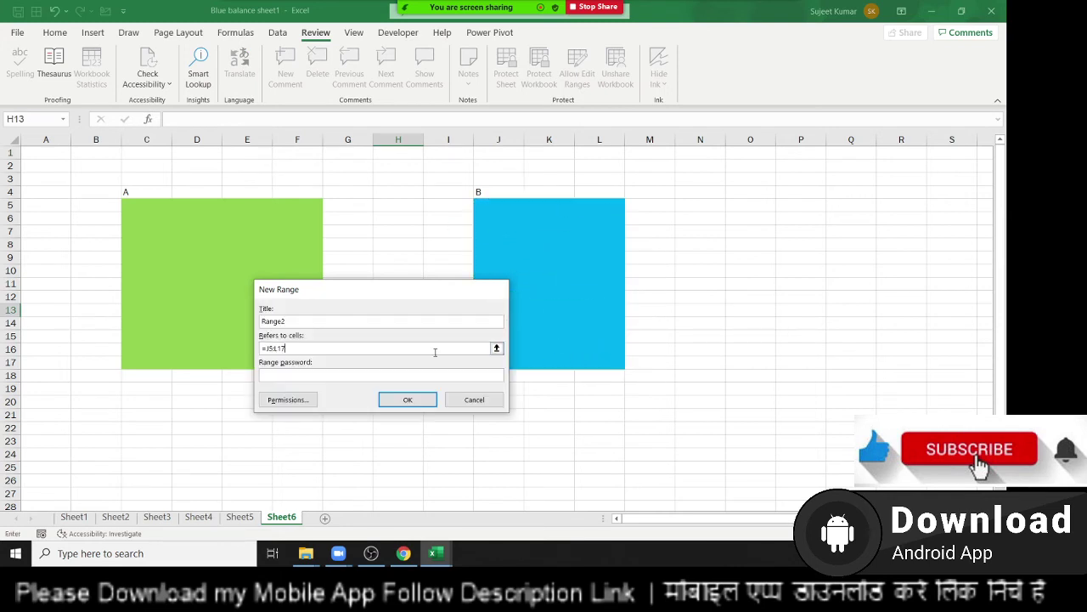
pyautogui.click(340, 374)
pyautogui.click(408, 399)
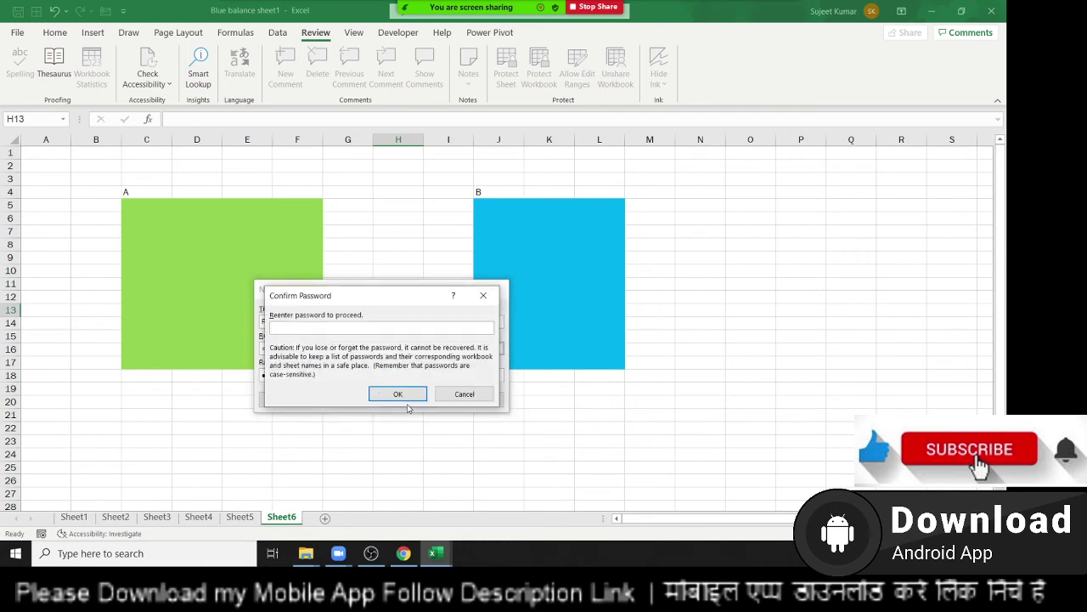
pyautogui.click(397, 393)
pyautogui.click(405, 399)
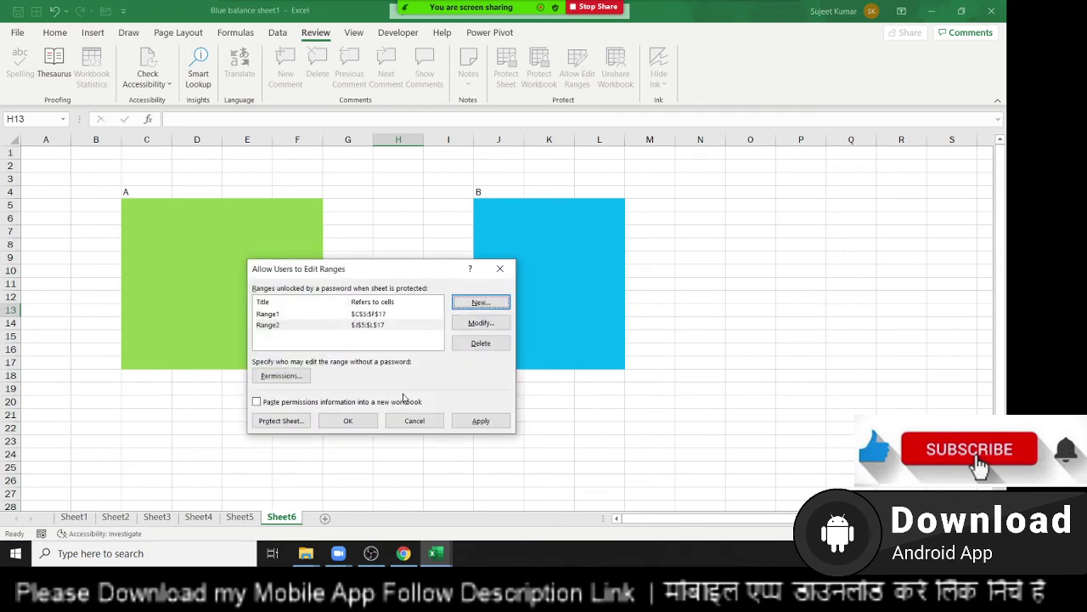
pyautogui.click(480, 421)
pyautogui.click(359, 421)
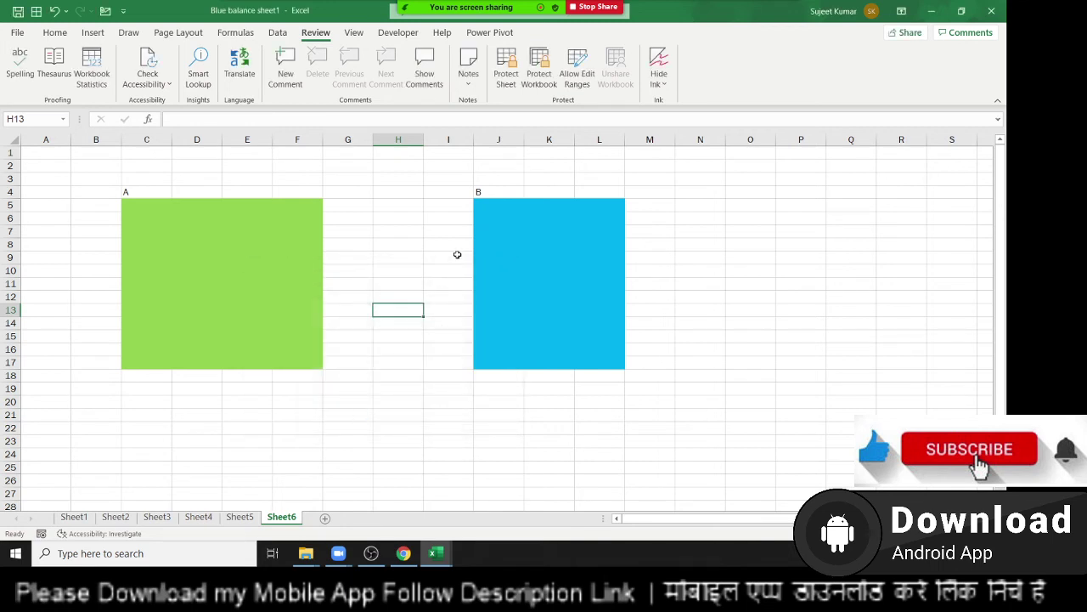
# Type 'sdf' into F13 of the green block and 'sd' into L12 of the blue block.
pyautogui.click(487, 229)
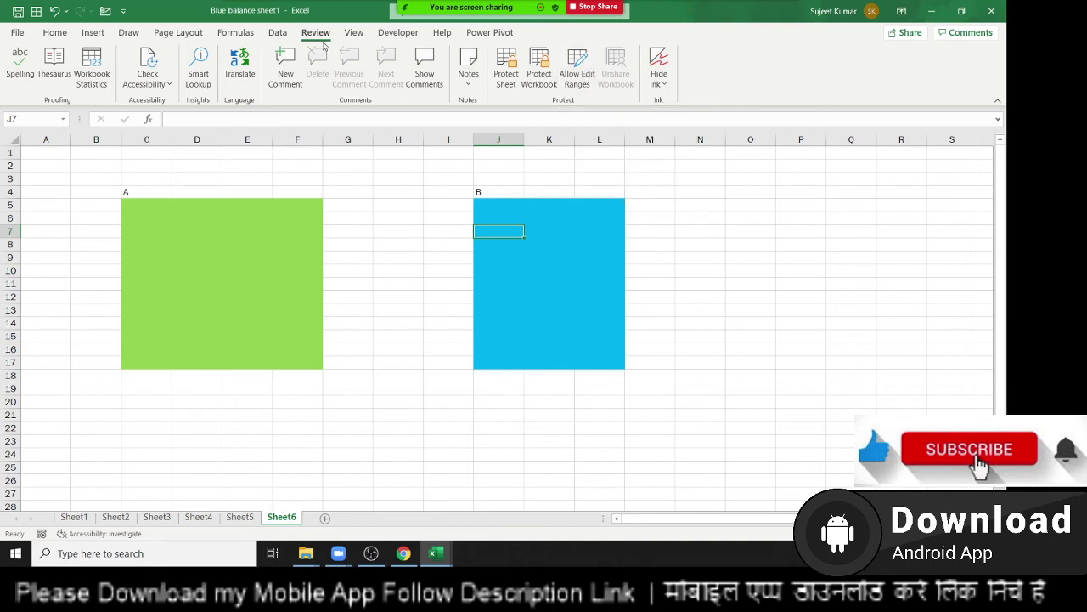
pyautogui.click(373, 365)
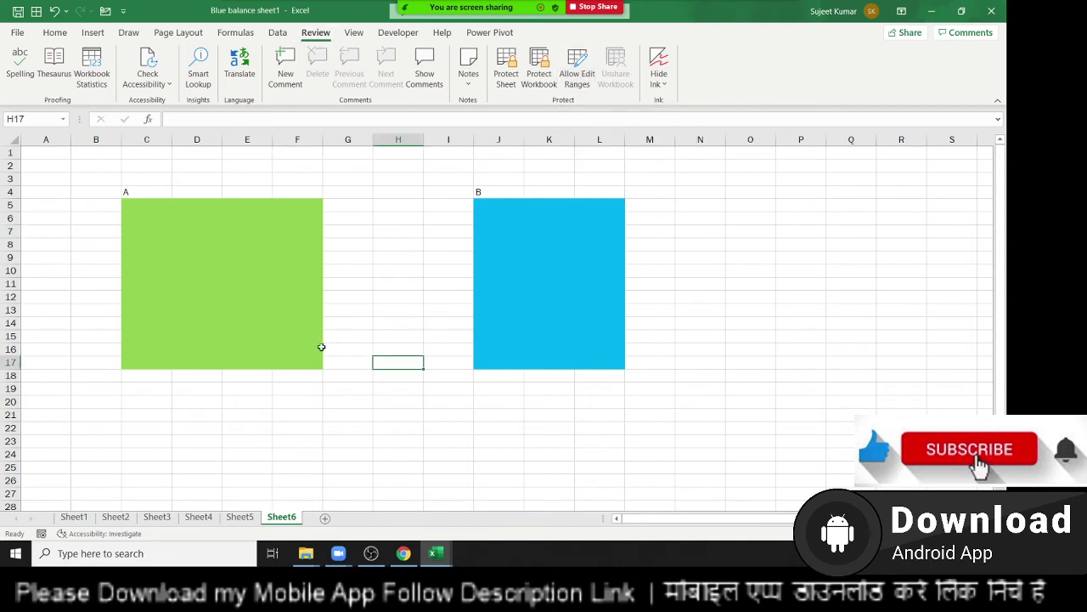
pyautogui.click(291, 311)
pyautogui.write('sdf')
pyautogui.click(576, 296)
pyautogui.write('sd')
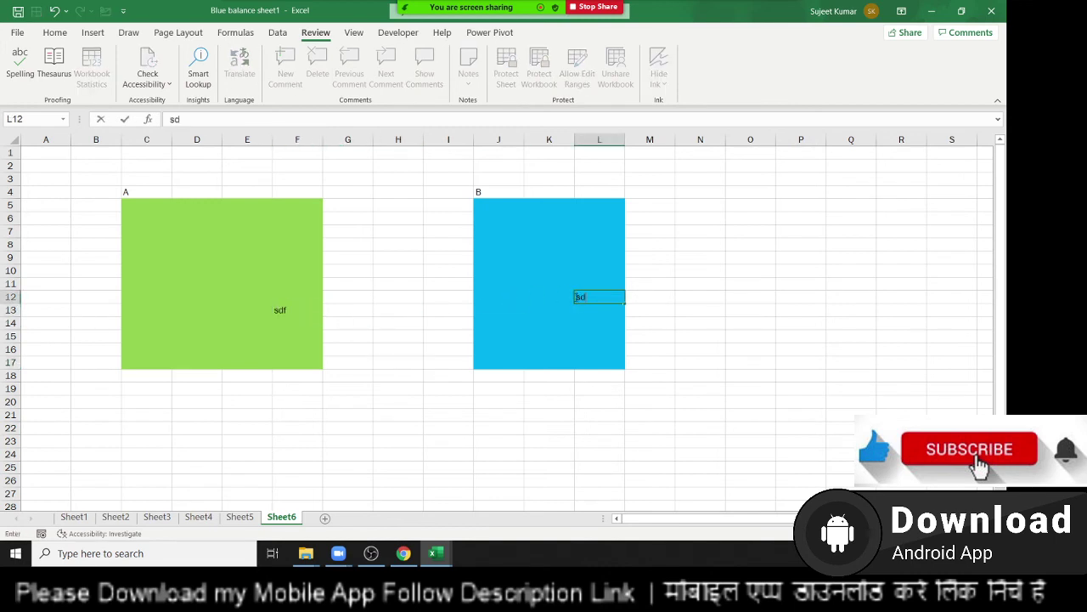
pyautogui.click(520, 399)
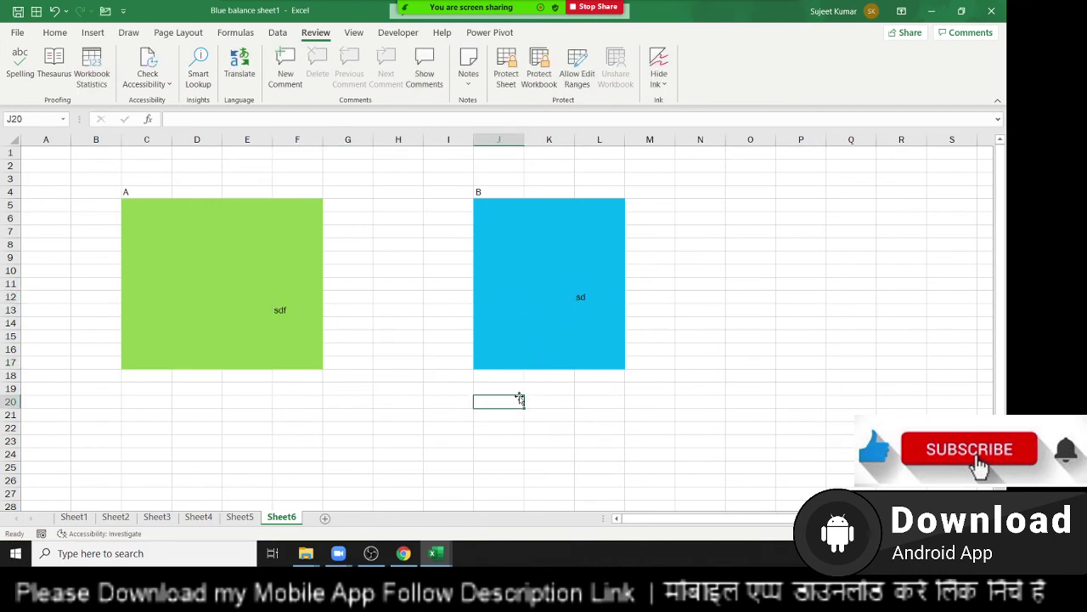
# Protect Sheet6 with the default protection settings.
pyautogui.rightClick(292, 516)
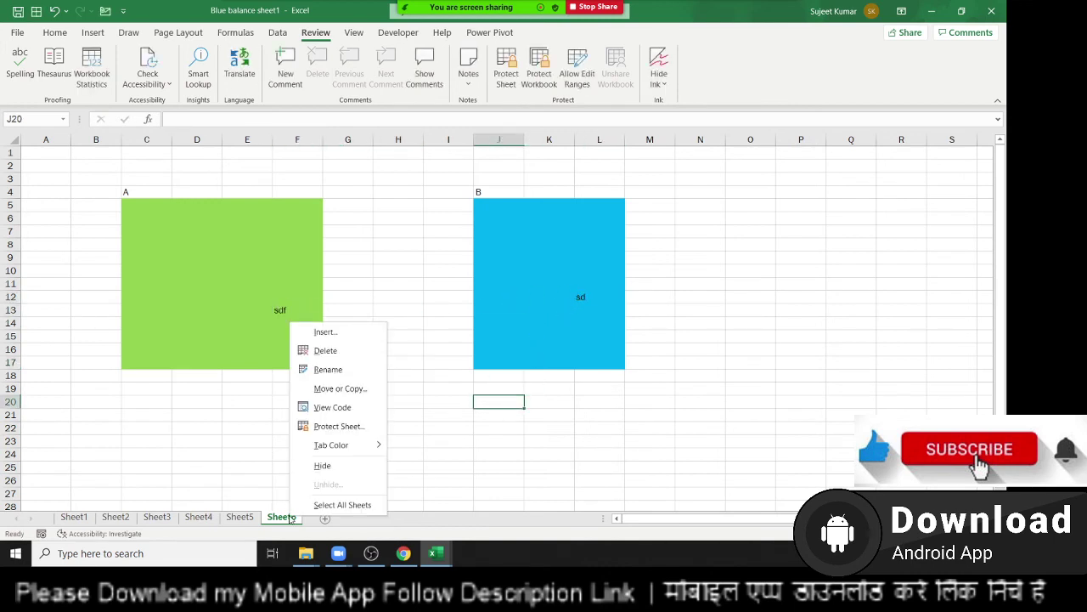
pyautogui.click(337, 429)
pyautogui.moveTo(334, 330); pyautogui.dragTo(745, 257)
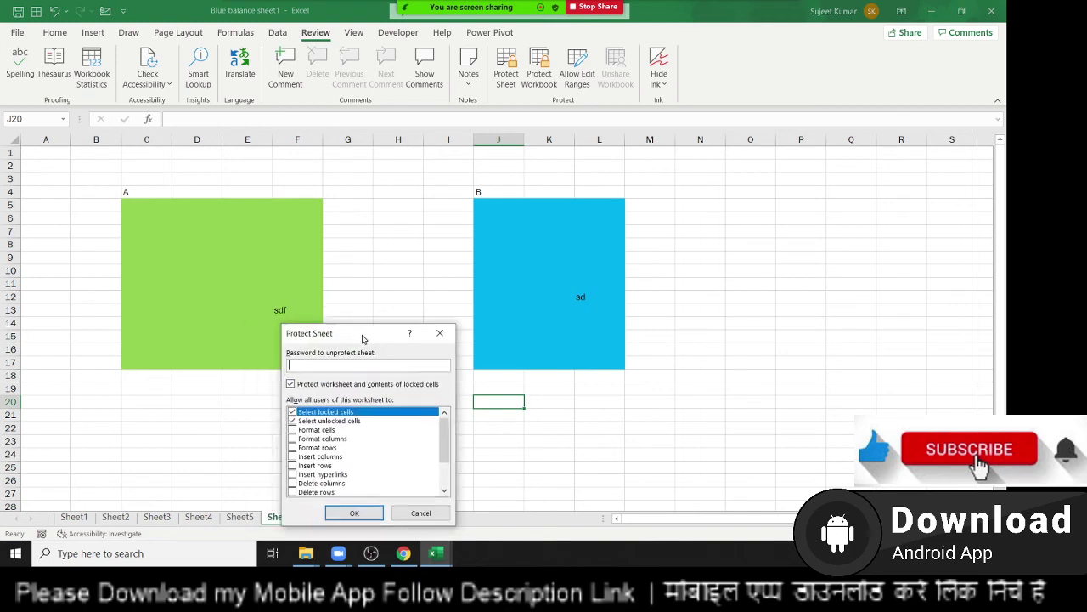
pyautogui.click(737, 432)
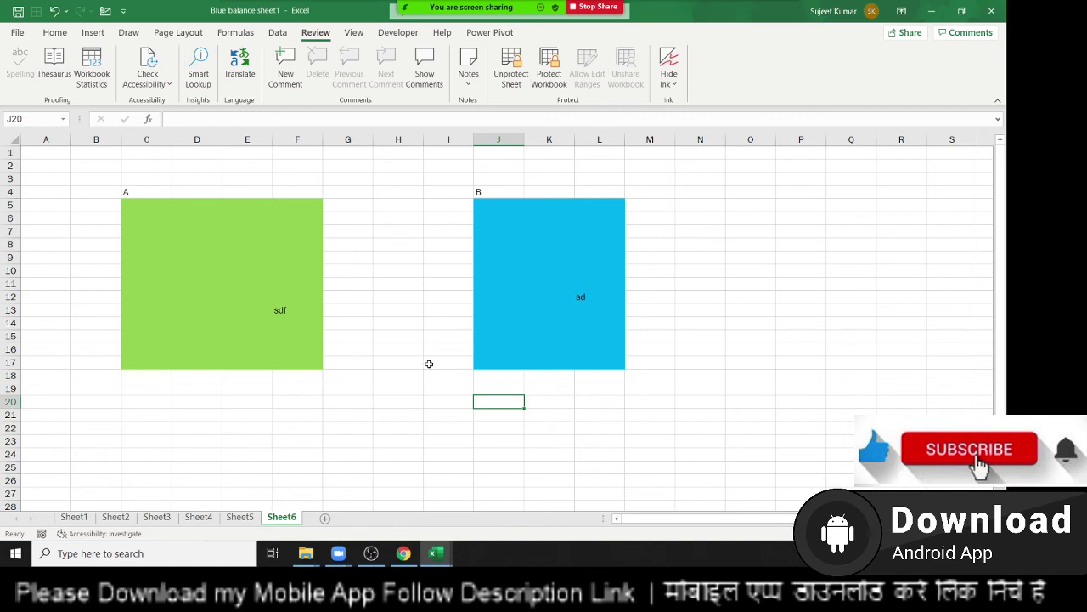
# Unlock the green range with its password, enter 15 and 25 in E11:E12, and cancel the prompt for blue K12.
pyautogui.click(259, 282)
pyautogui.write('1')
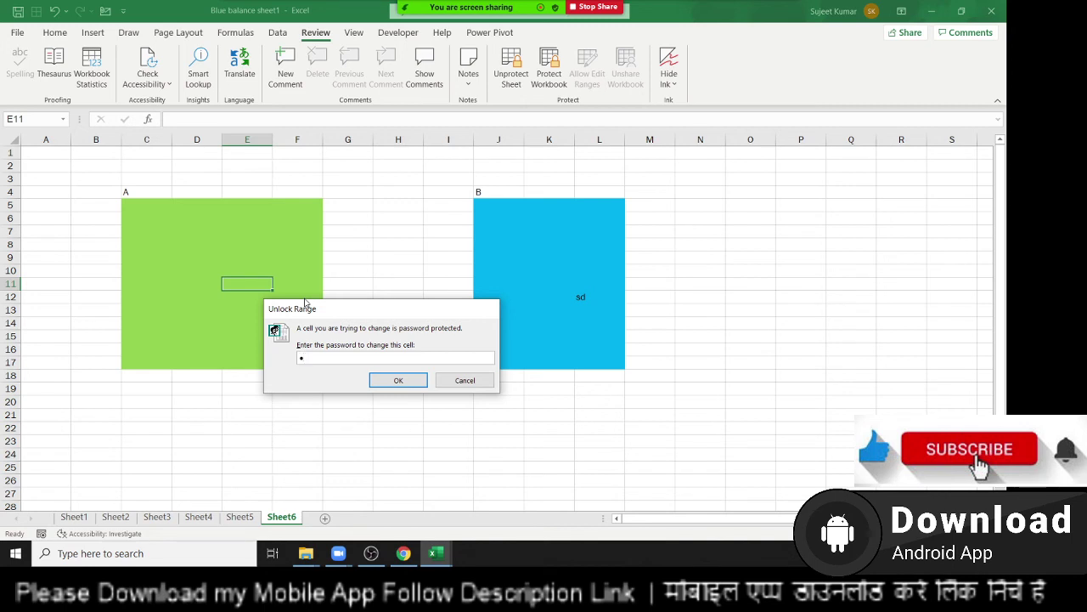
pyautogui.press('Return')
pyautogui.write('15')
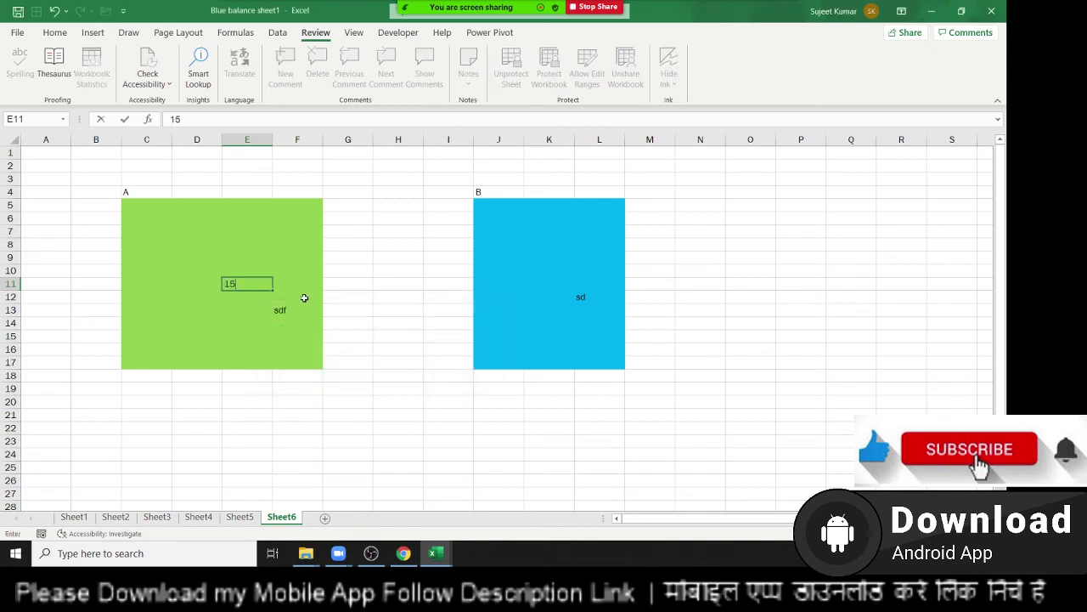
pyautogui.press('Return')
pyautogui.write('25')
pyautogui.press('Return')
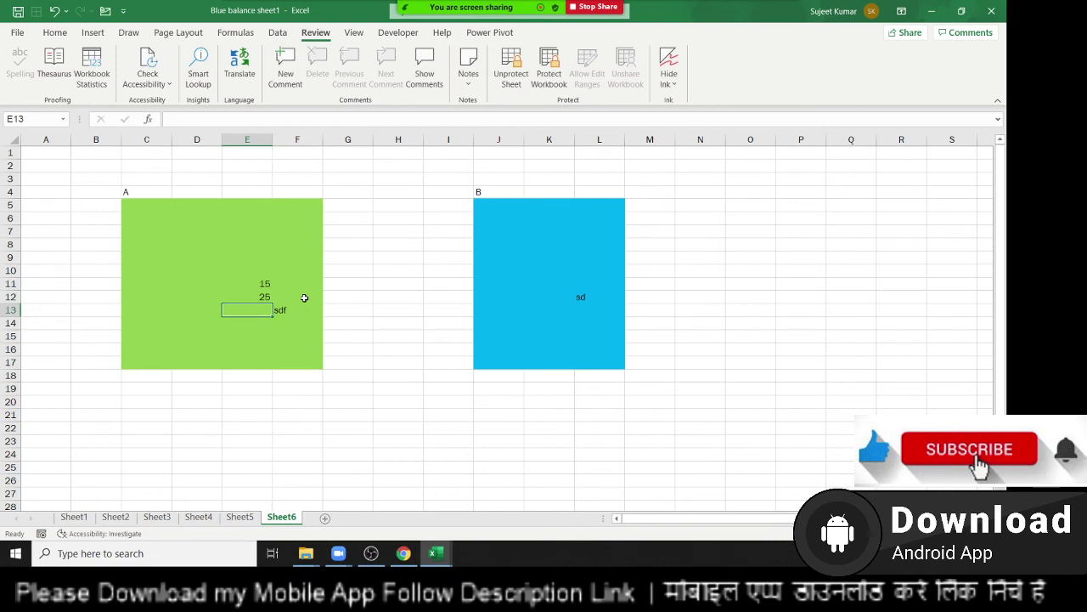
pyautogui.doubleClick(539, 301)
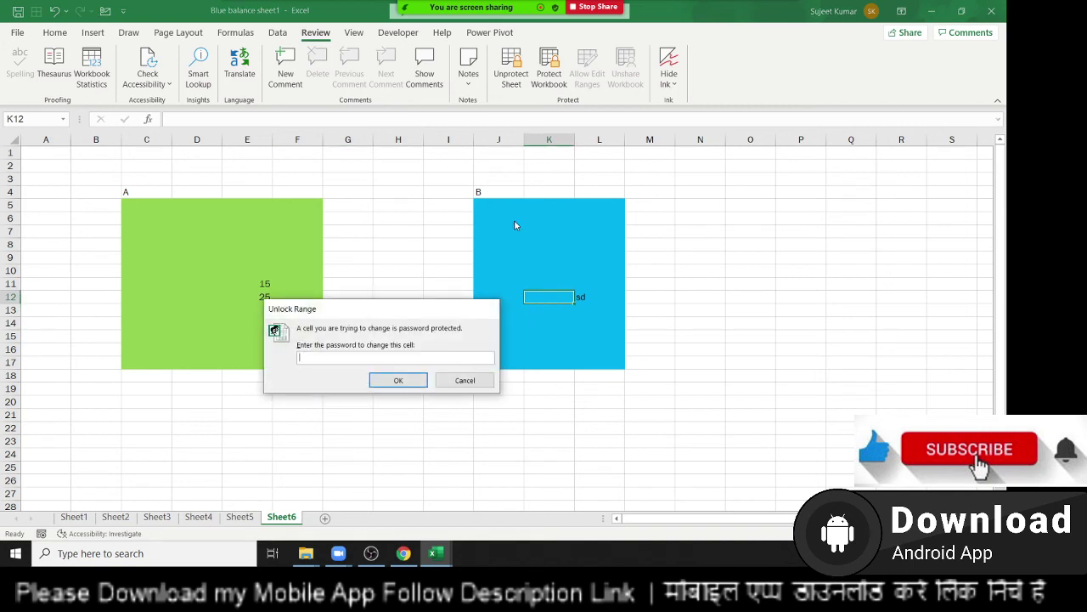
pyautogui.click(465, 380)
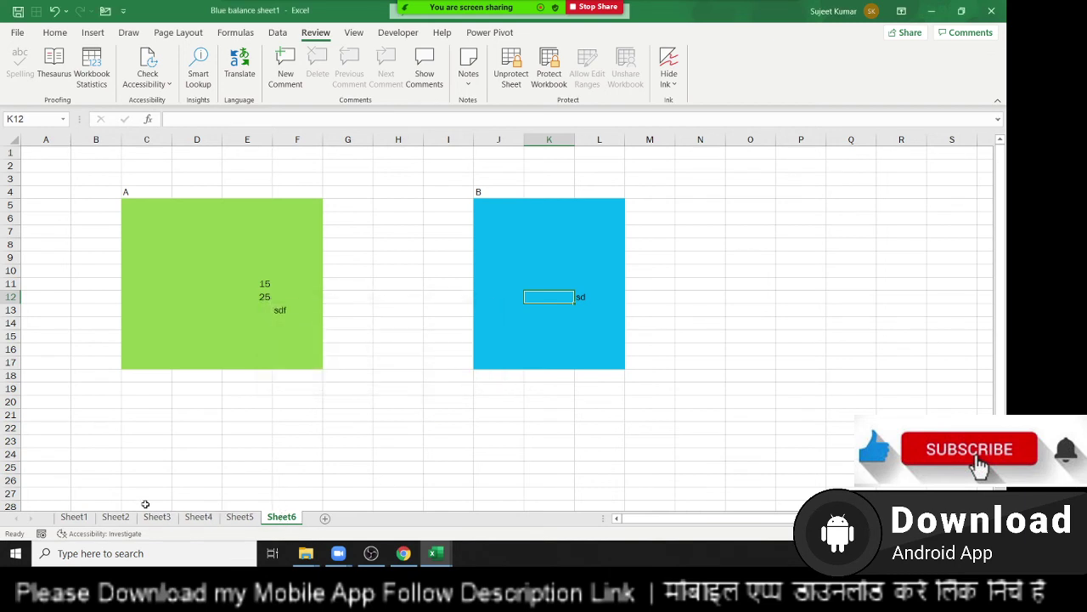
# Delete Sheet6 permanently, leaving five sheets with Sheet5 showing.
pyautogui.rightClick(281, 517)
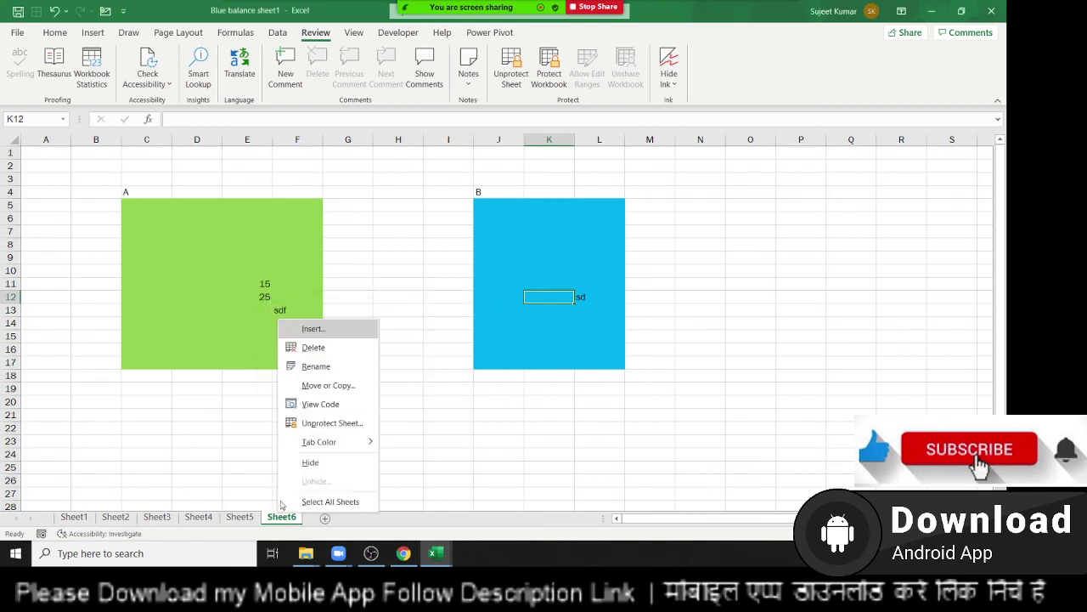
pyautogui.click(323, 356)
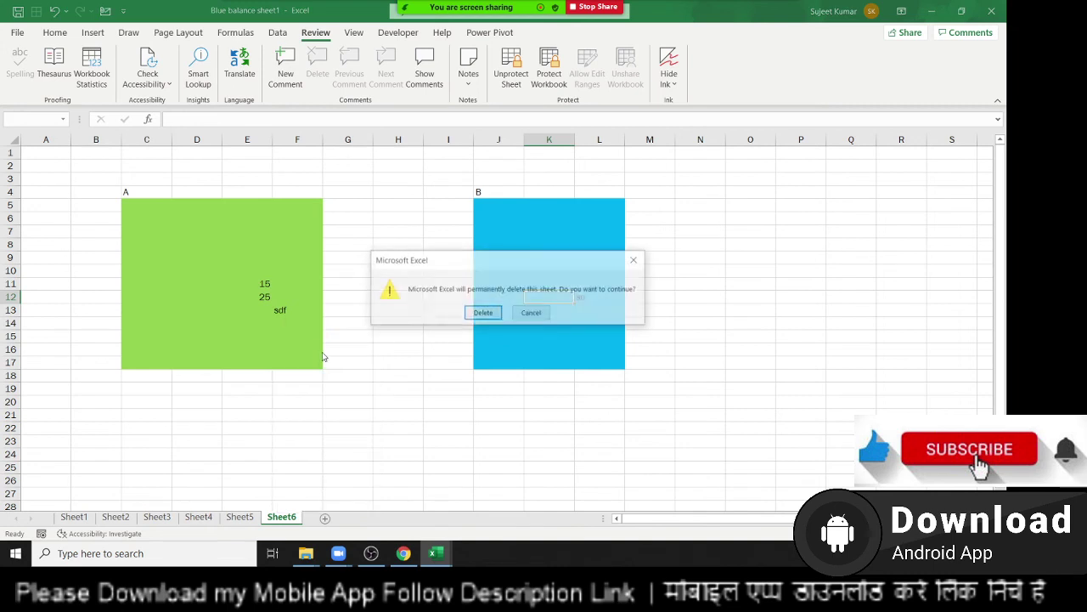
pyautogui.click(483, 312)
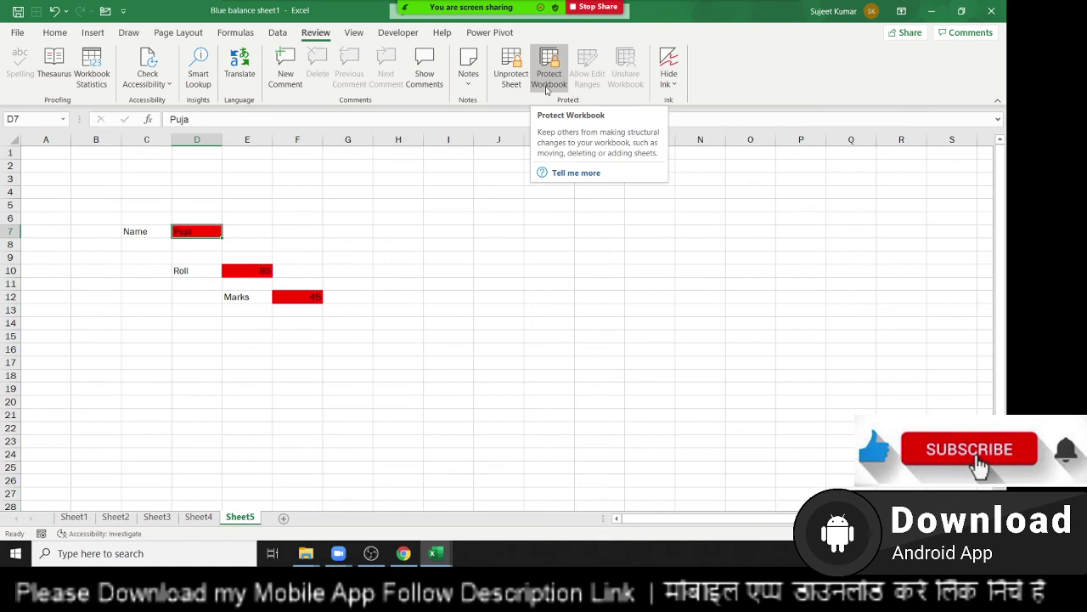
# Protect the workbook structure without a password and verify Sheet5's tab menu blocks deleting or renaming.
pyautogui.click(548, 78)
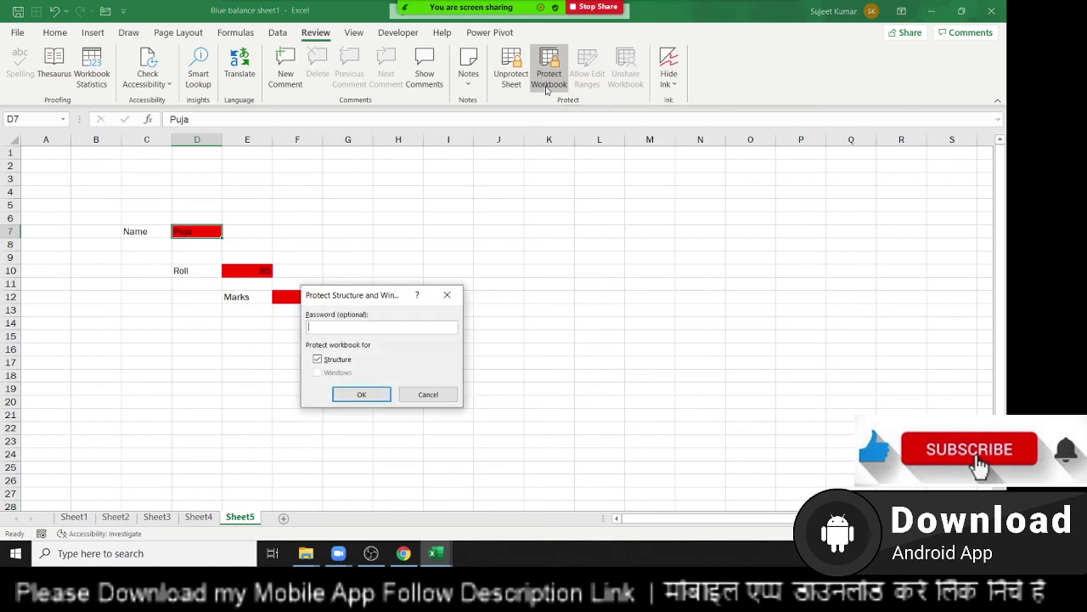
pyautogui.click(361, 394)
pyautogui.rightClick(252, 522)
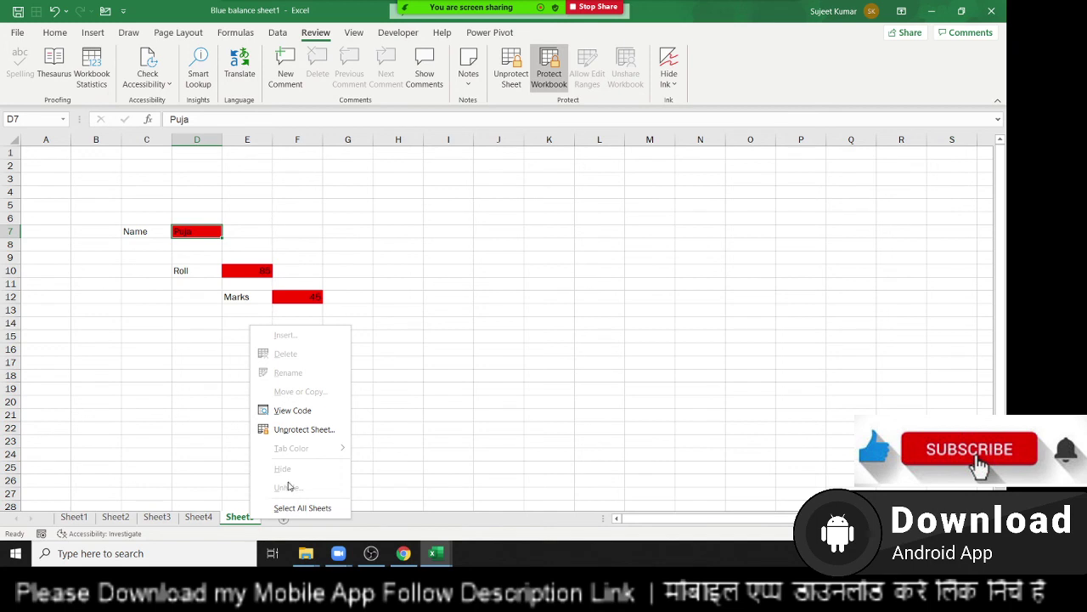
# Confirm the tab menus of Sheet4, Sheet3 and Sheet2 show insert, delete, rename and move greyed out, then return to Sheet2.
pyautogui.click(207, 410)
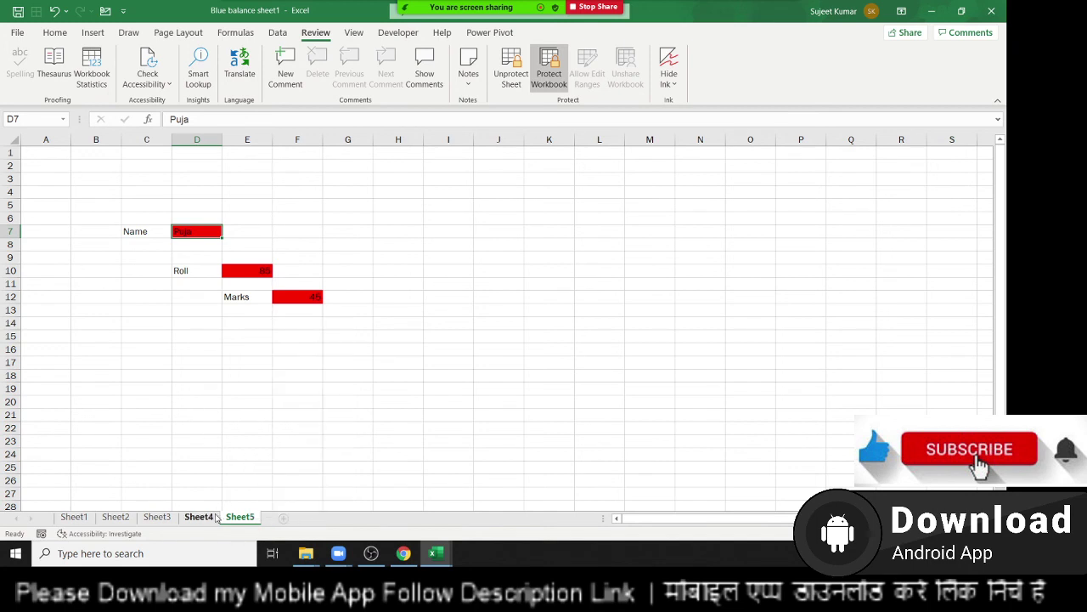
pyautogui.rightClick(213, 517)
pyautogui.rightClick(170, 518)
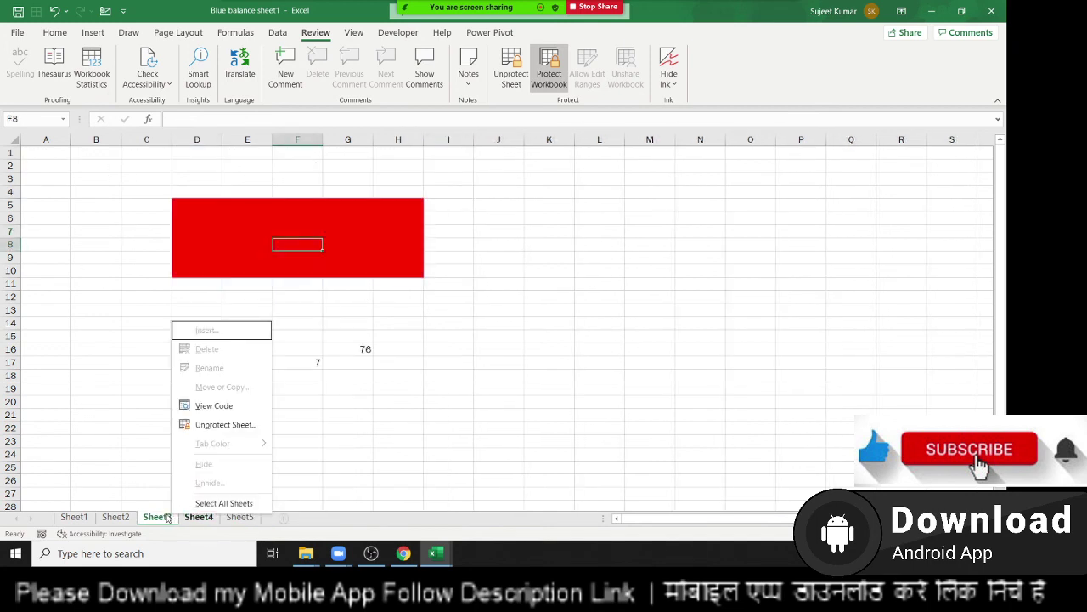
pyautogui.rightClick(126, 517)
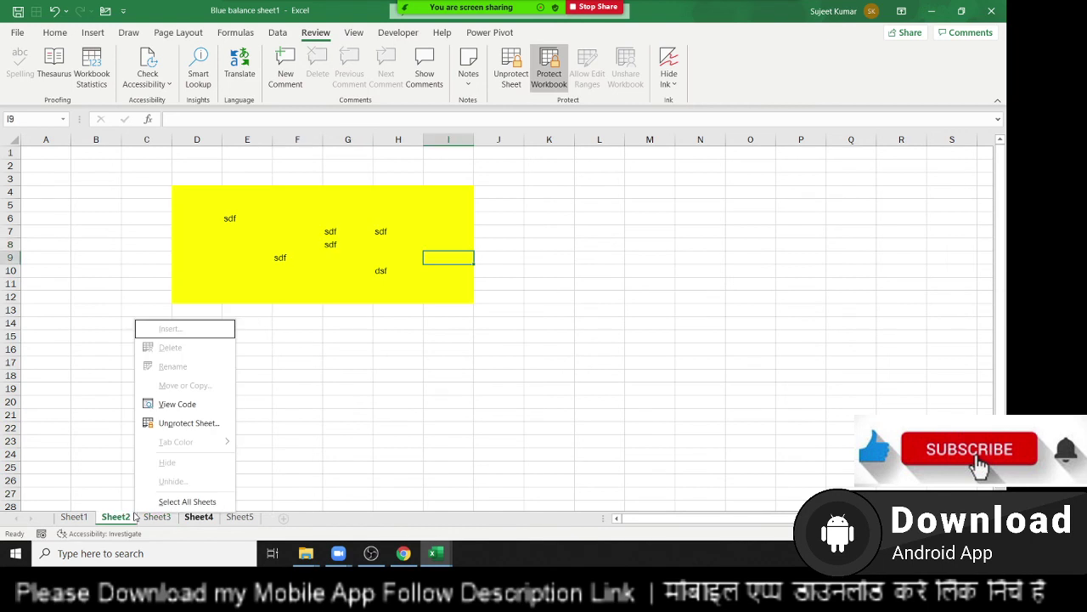
pyautogui.click(266, 406)
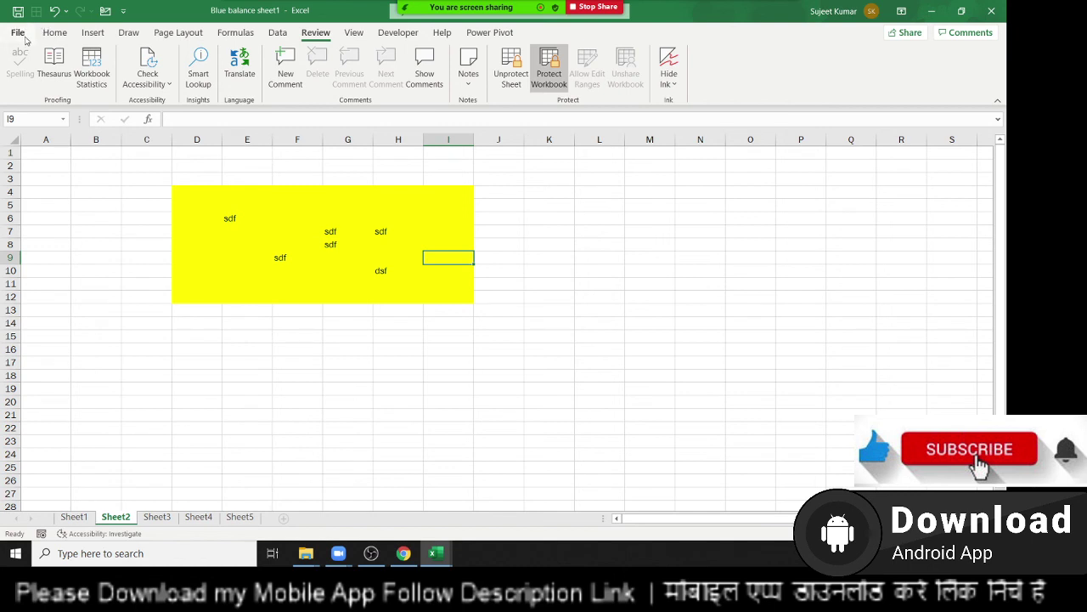
# Bring up the Save As browse dialog for the workbook.
pyautogui.click(18, 32)
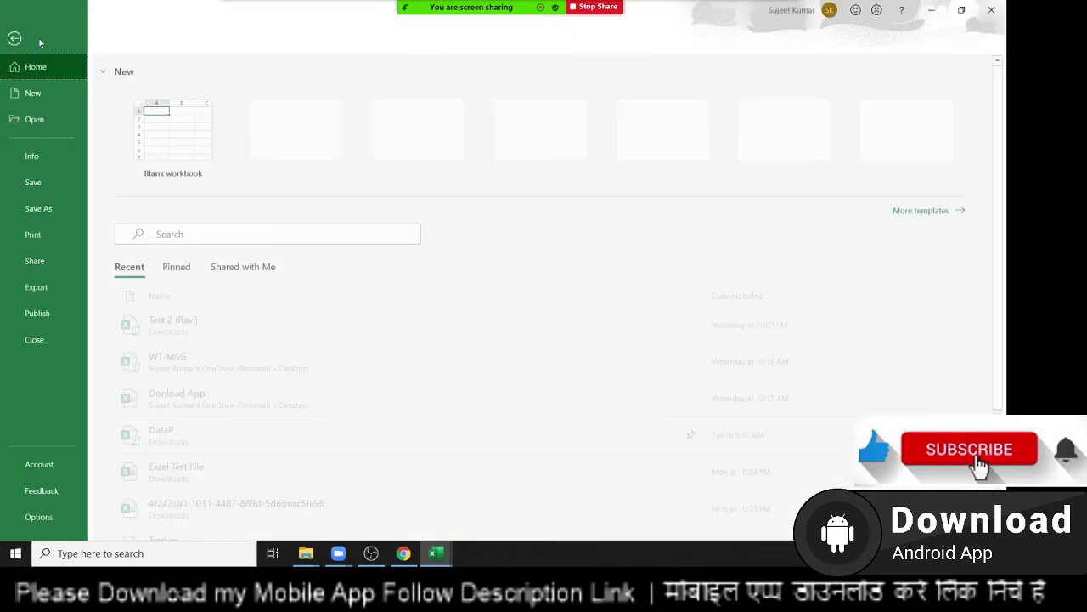
pyautogui.click(54, 208)
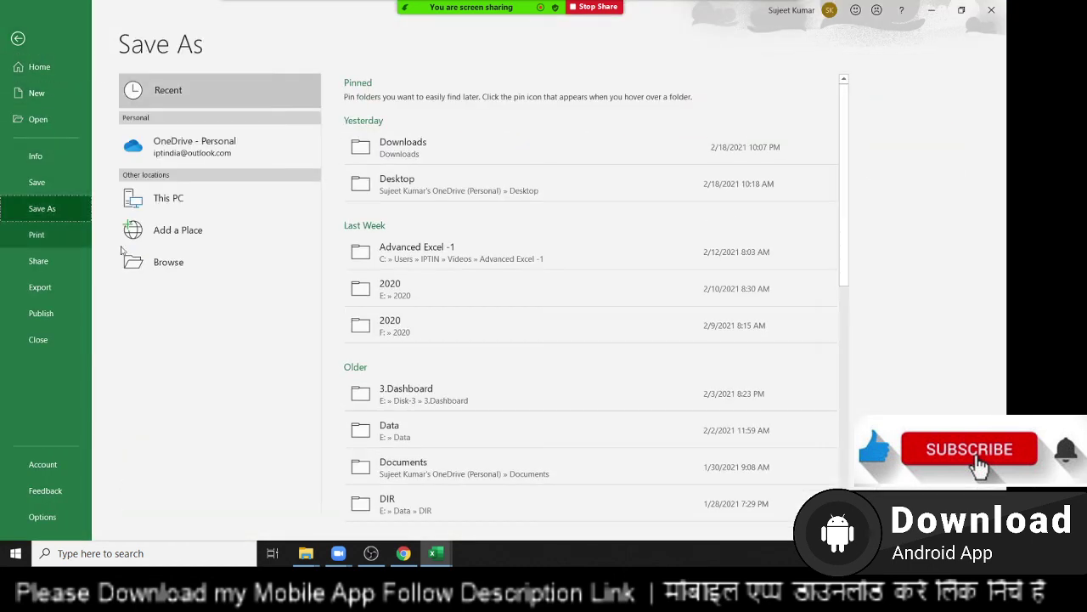
pyautogui.click(189, 270)
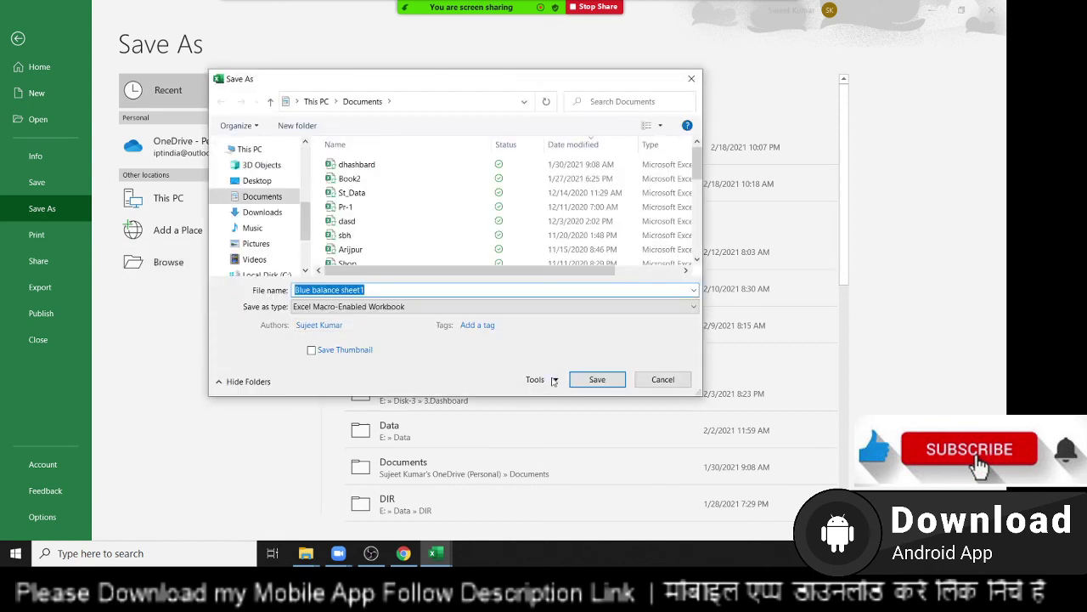
# Review the password-to-open and password-to-modify fields in General Options, then cancel without saving.
pyautogui.click(554, 382)
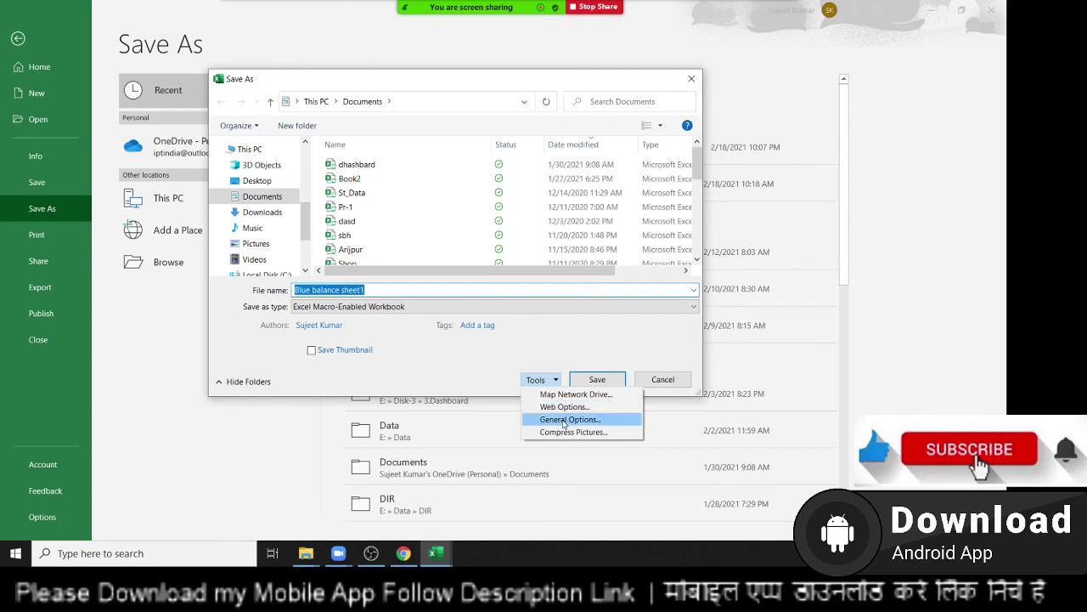
pyautogui.click(567, 419)
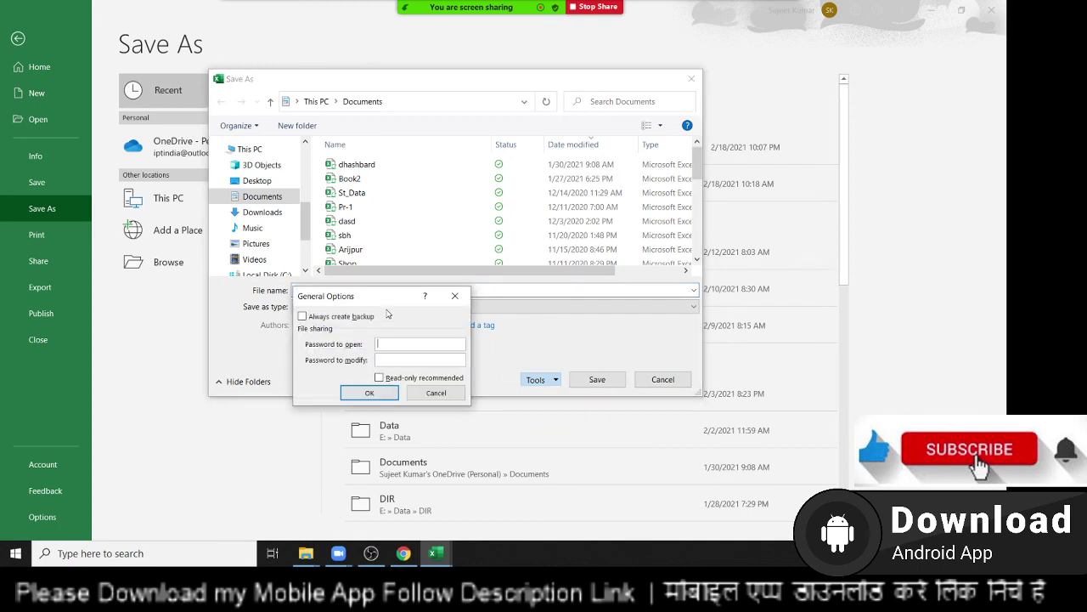
pyautogui.click(455, 303)
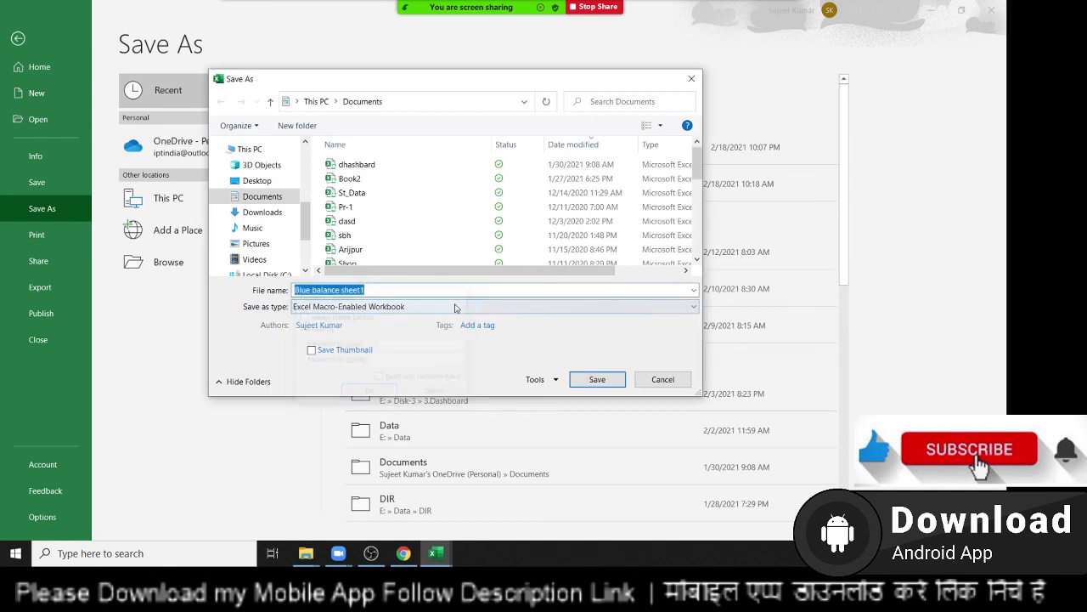
pyautogui.click(692, 79)
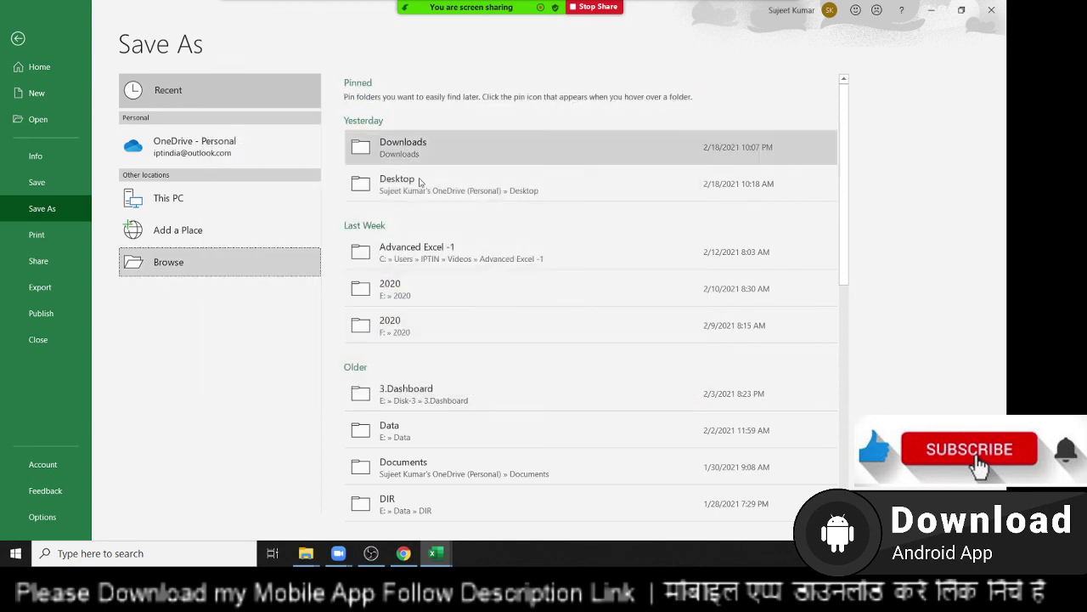
# Preview Protect Workbook's Encrypt with Password dialog, cancel it without a password, then close the workbook.
pyautogui.click(65, 161)
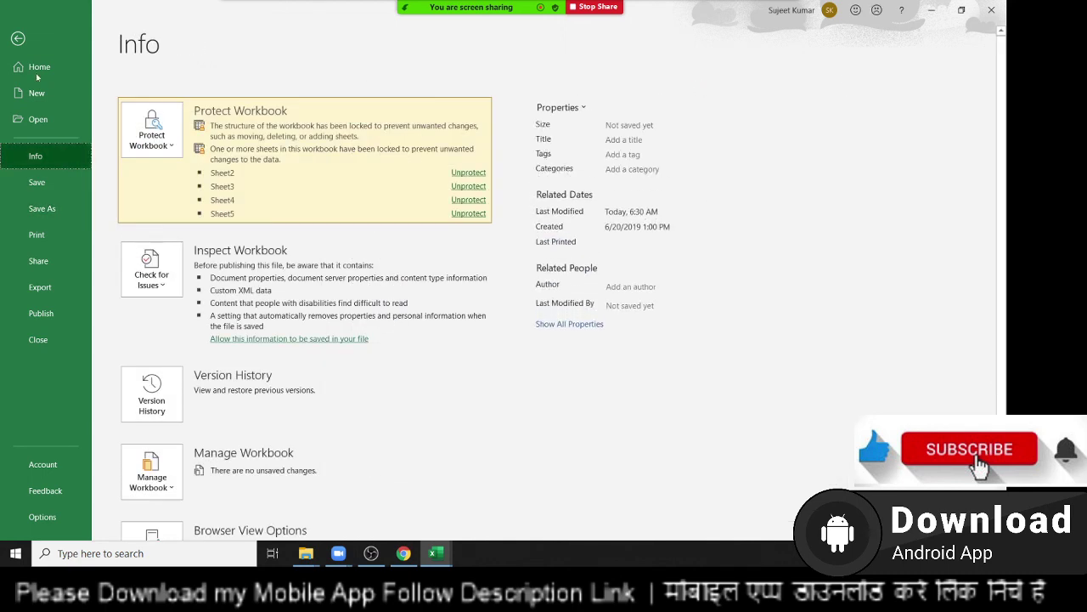
pyautogui.click(139, 149)
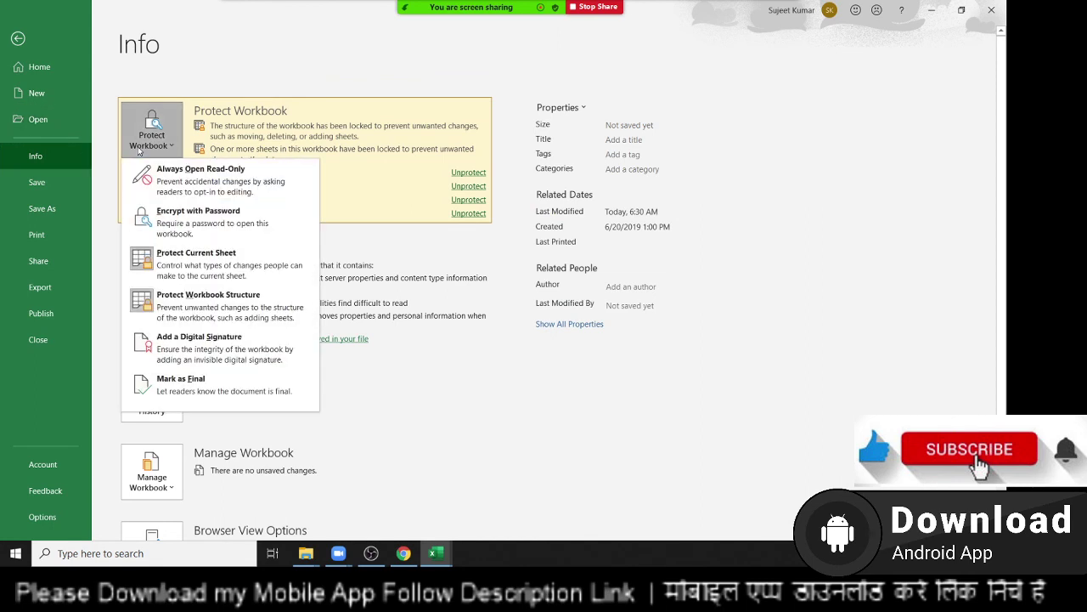
pyautogui.click(240, 236)
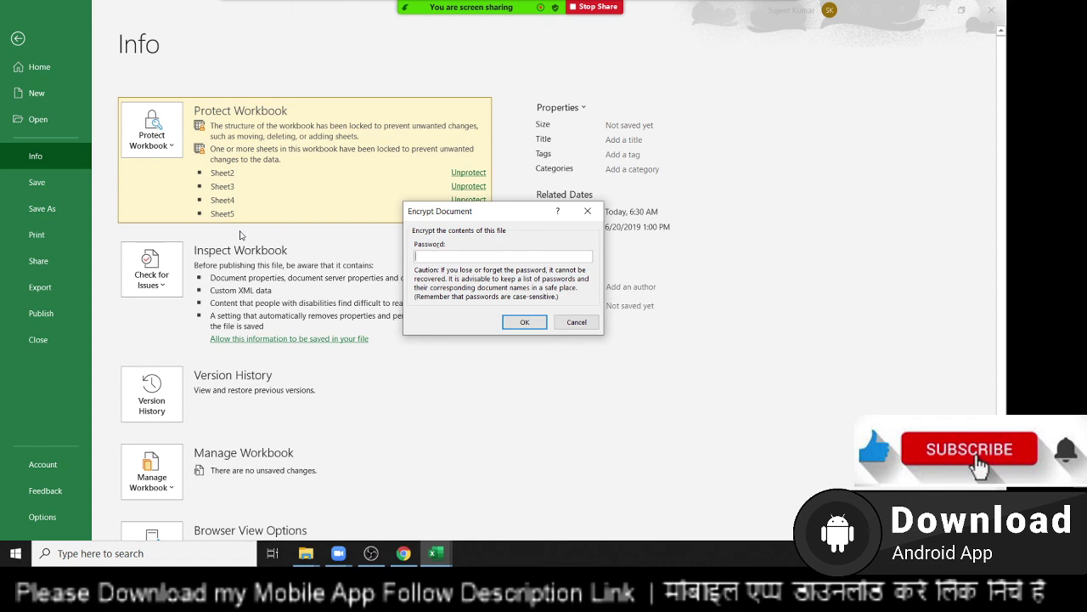
pyautogui.click(589, 327)
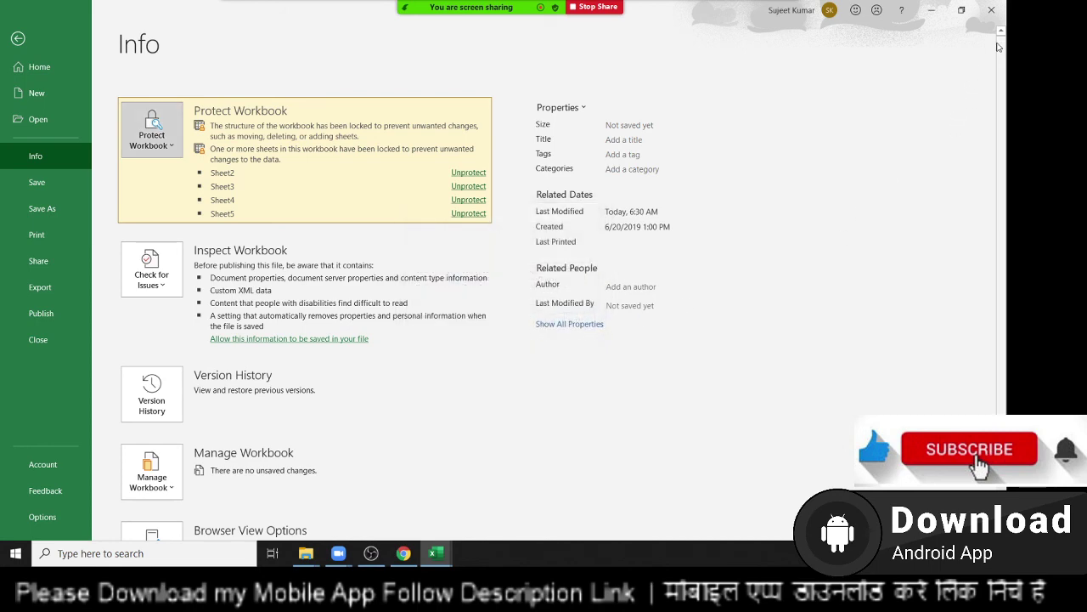
pyautogui.click(1002, 4)
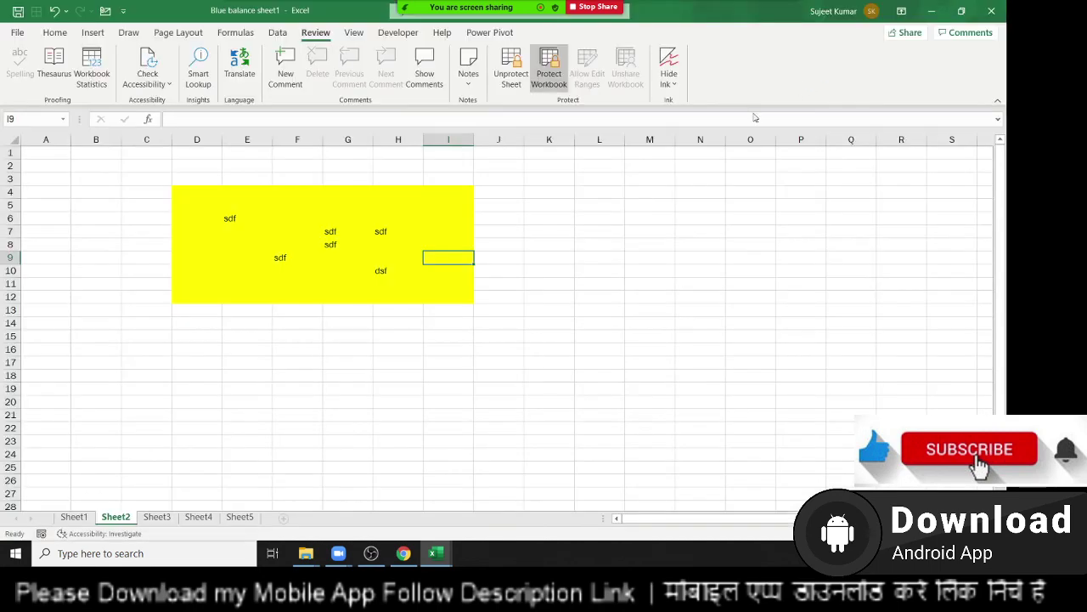
# Discard the workbook changes, stop sharing the Zoom screen, and switch on the host's camera.
pyautogui.press('n')
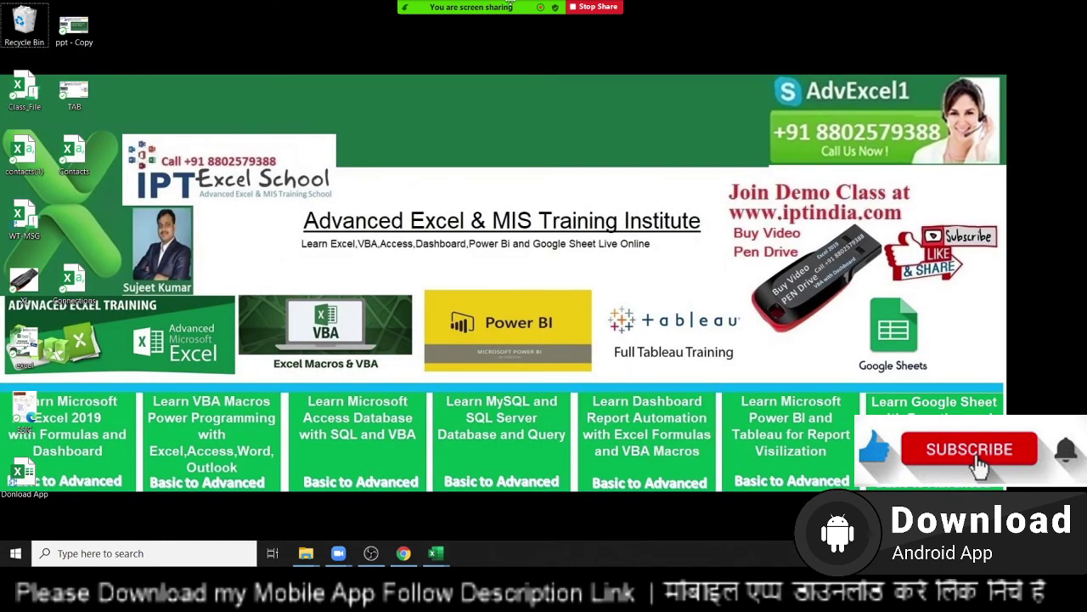
pyautogui.click(595, 43)
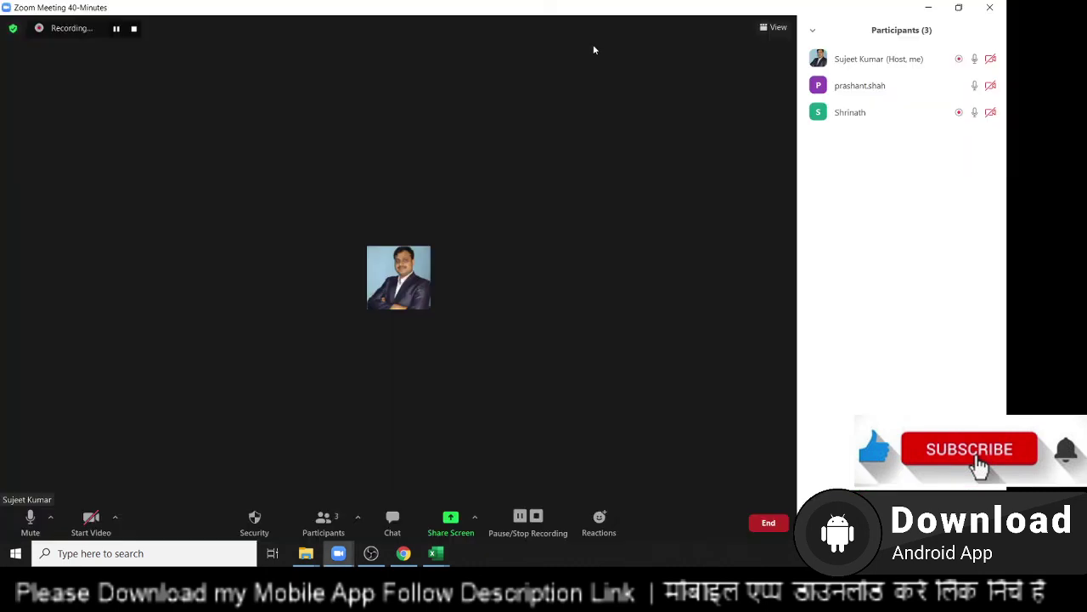
pyautogui.moveTo(144, 510)
pyautogui.click(91, 519)
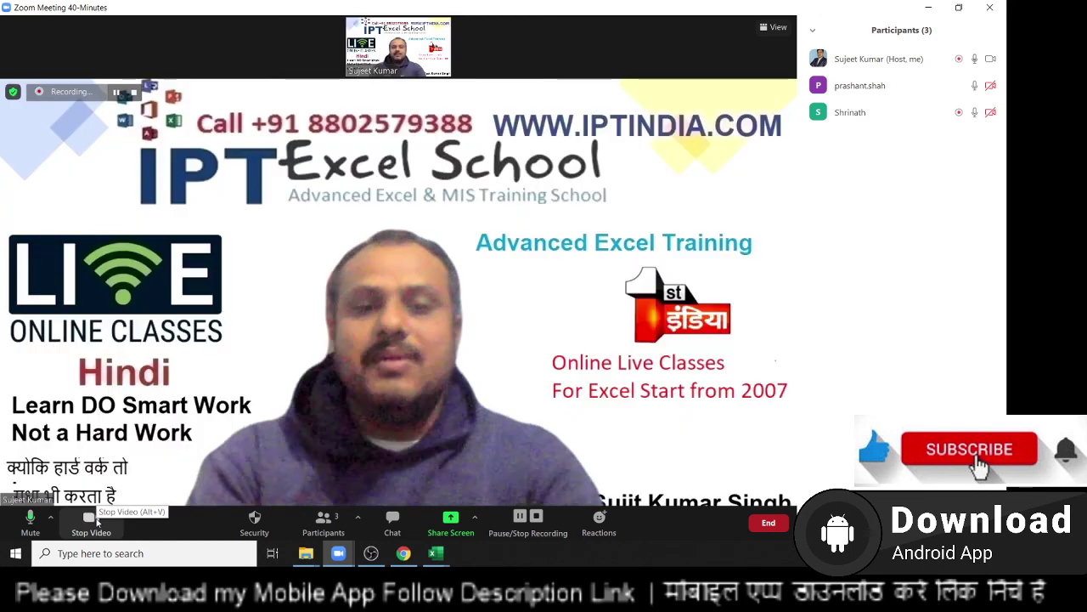